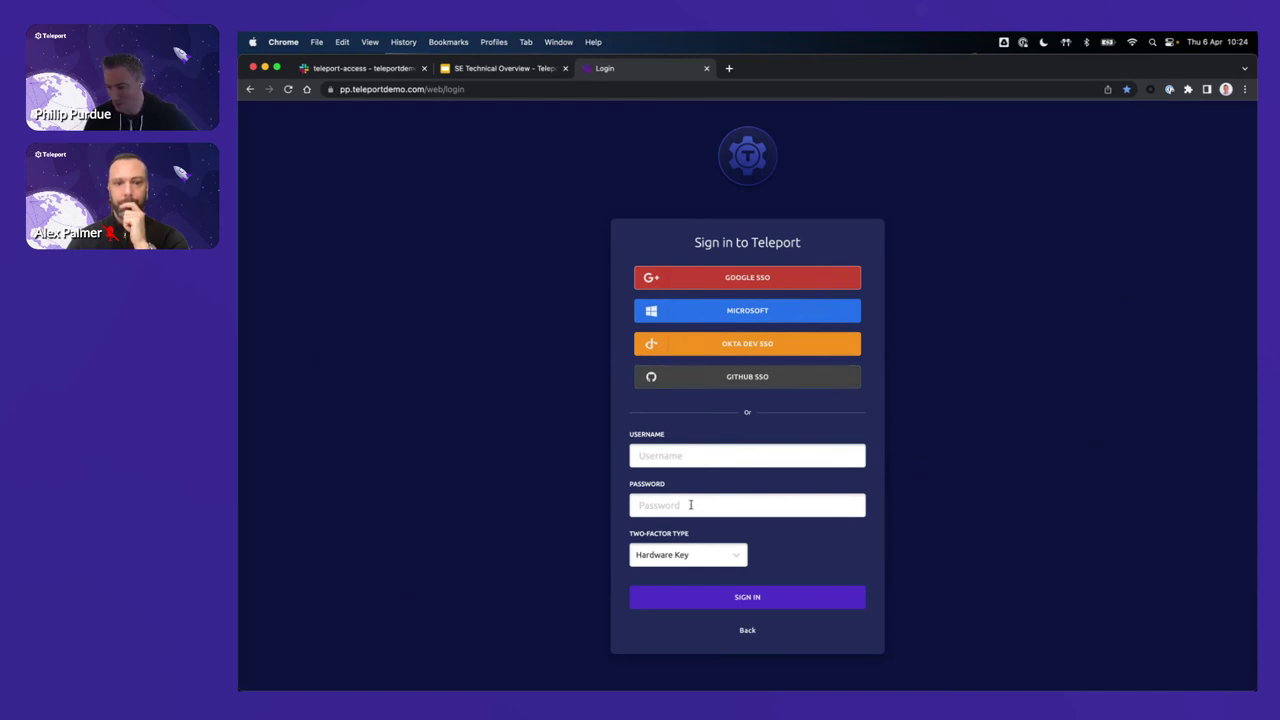
Step: Check the available two-factor types and sign in to Teleport with GitHub SSO
left_click(730, 554)
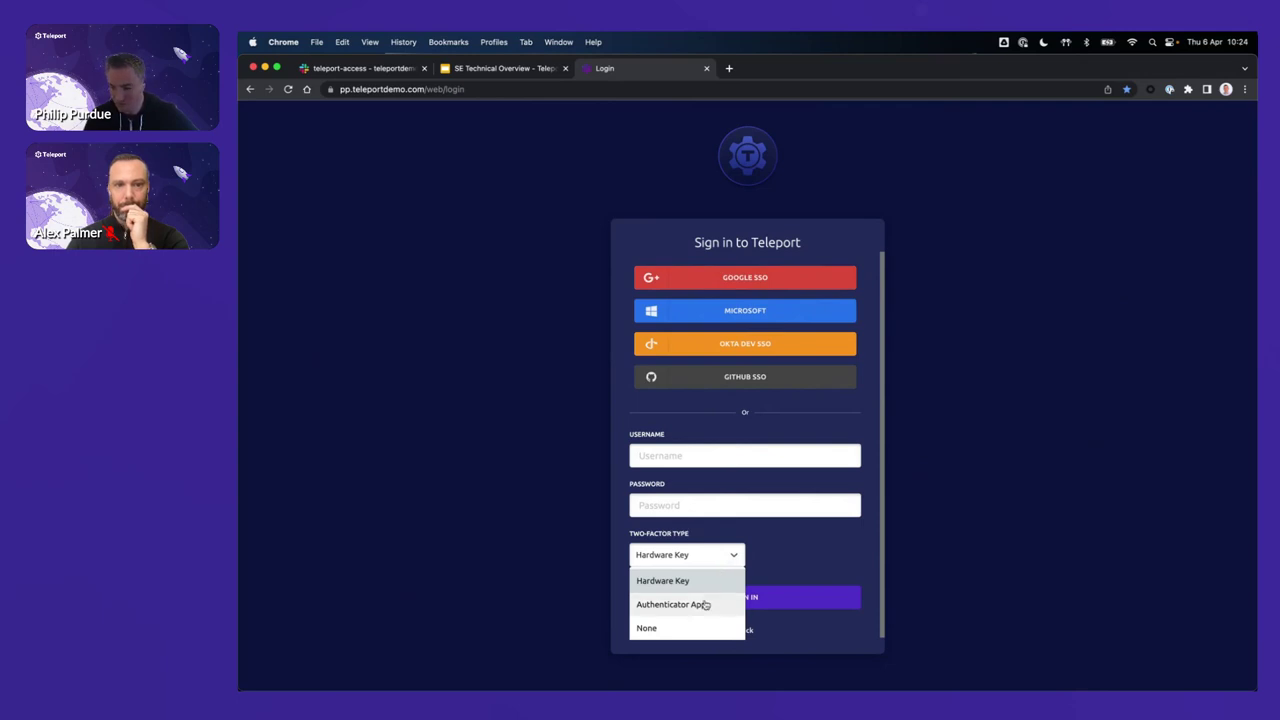
left_click(788, 567)
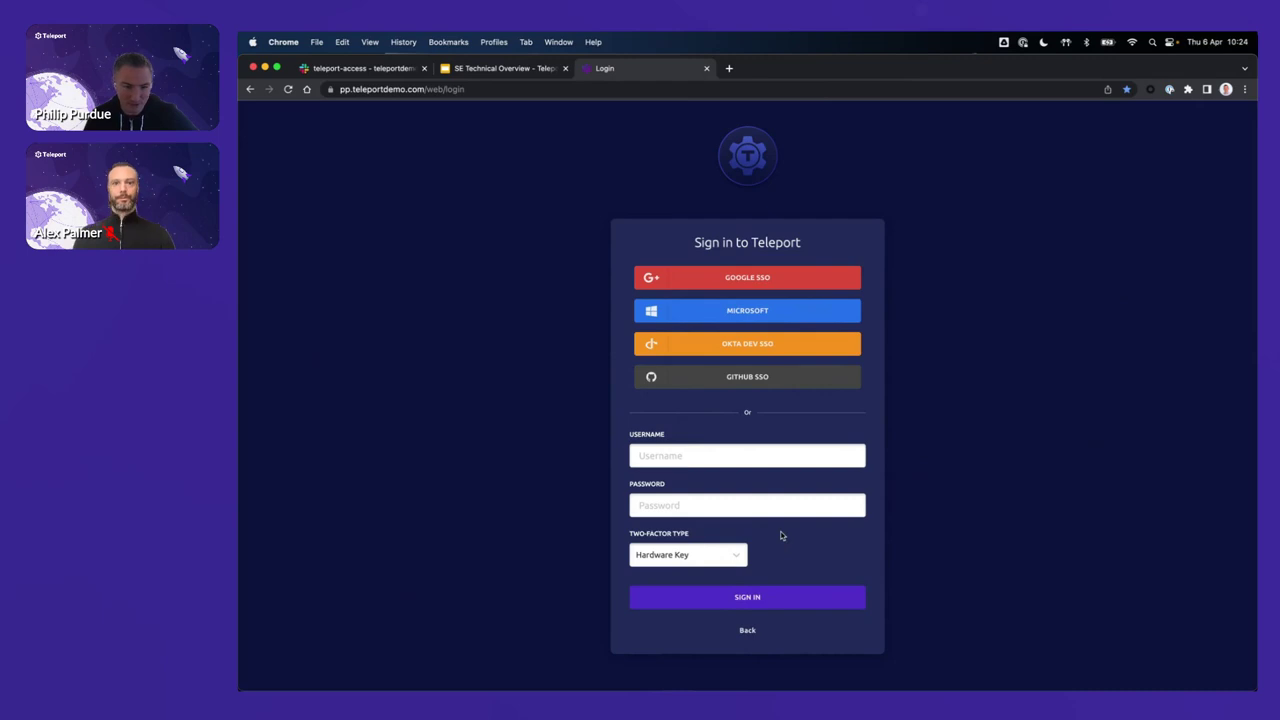
left_click(772, 378)
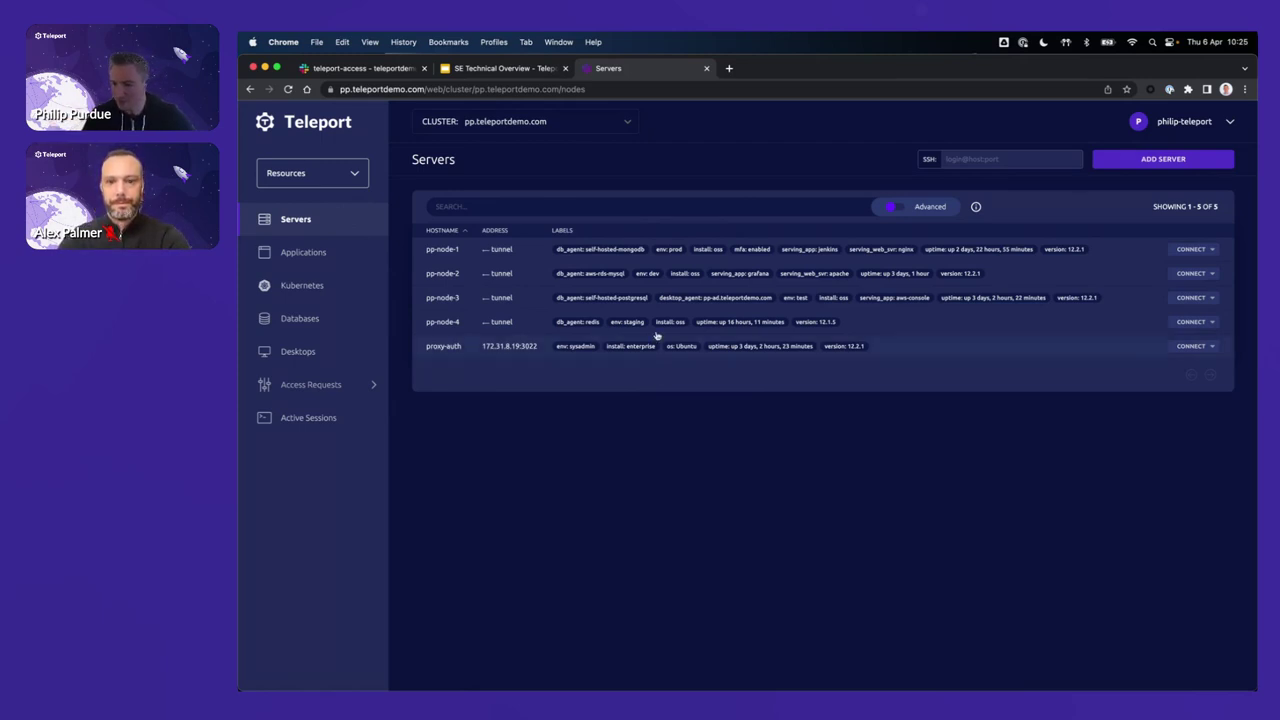
Step: Filter the server list by the label env: dev and separately by env: test, clearing the filter each time
left_click(647, 273)
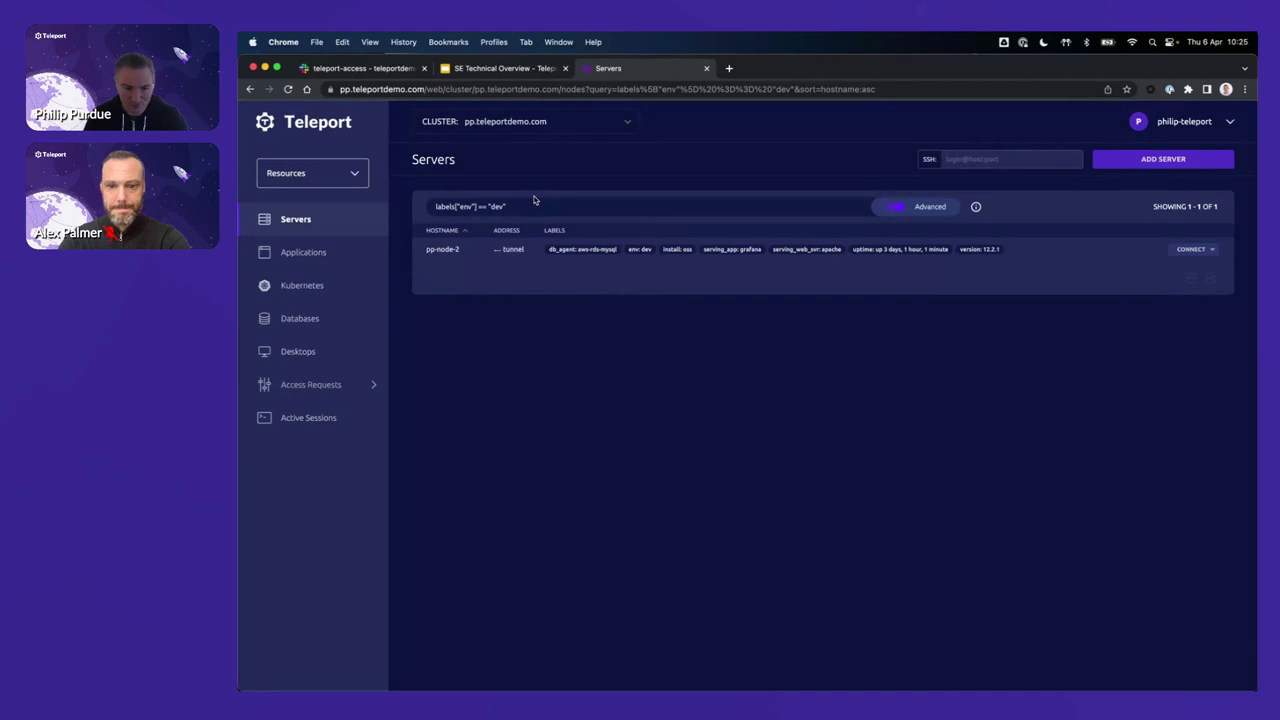
left_click_drag(512, 206, 415, 207)
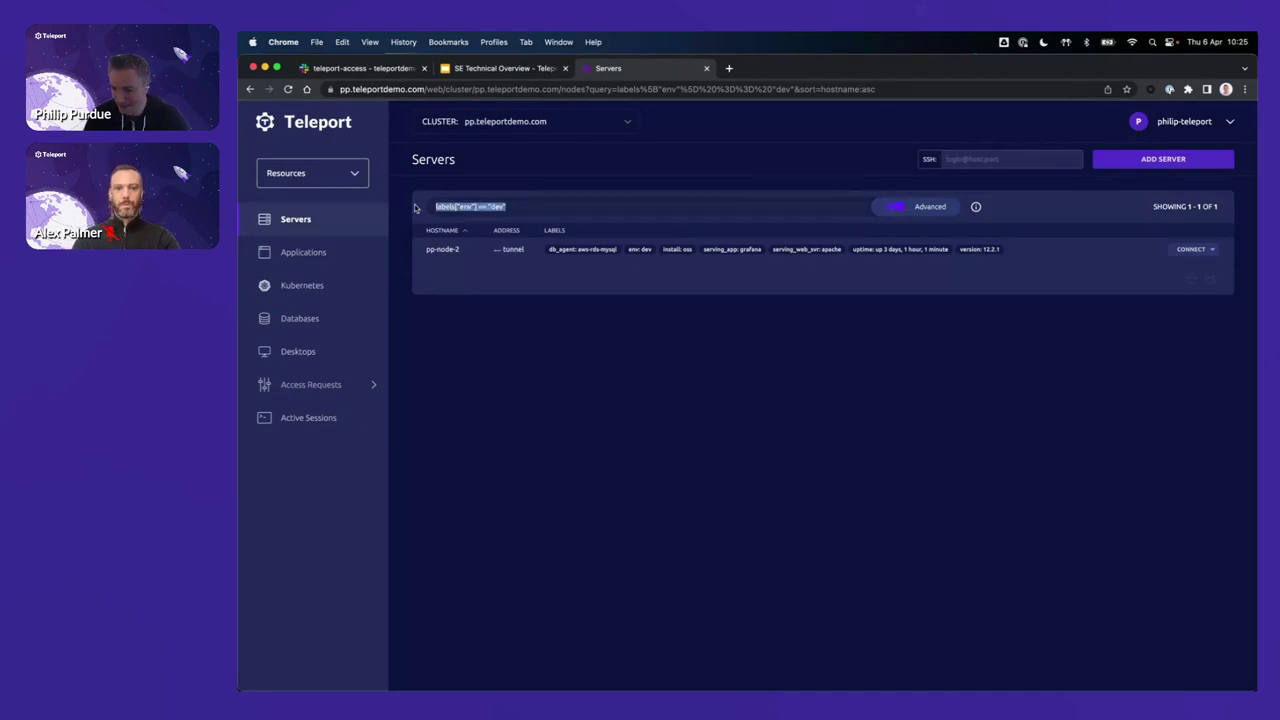
key("BackSpace")
key("Return")
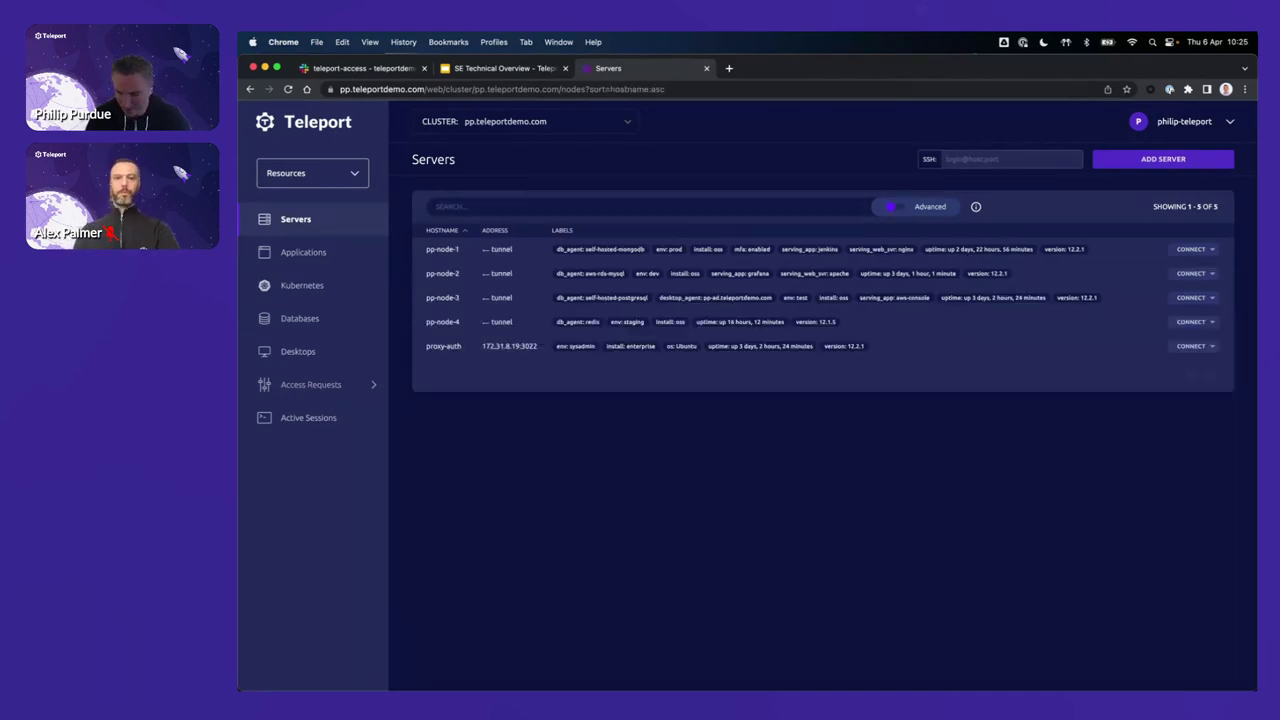
left_click(800, 300)
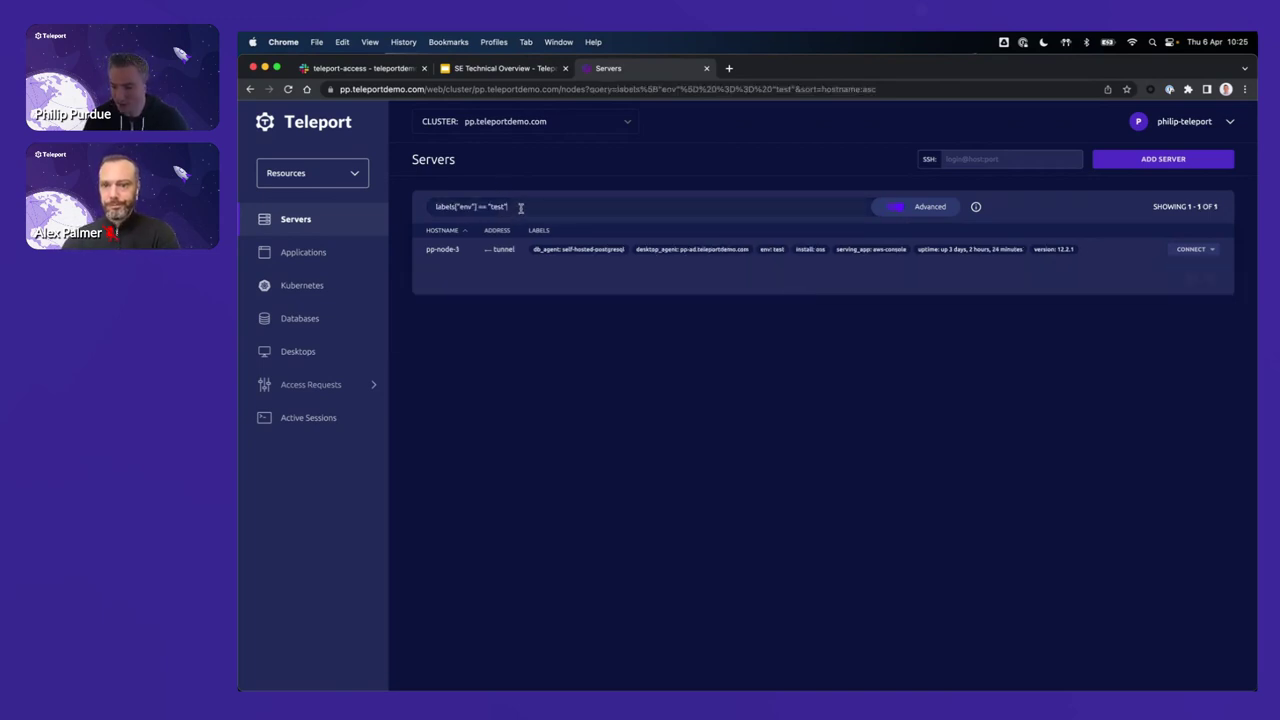
left_click_drag(521, 208, 418, 210)
key("BackSpace")
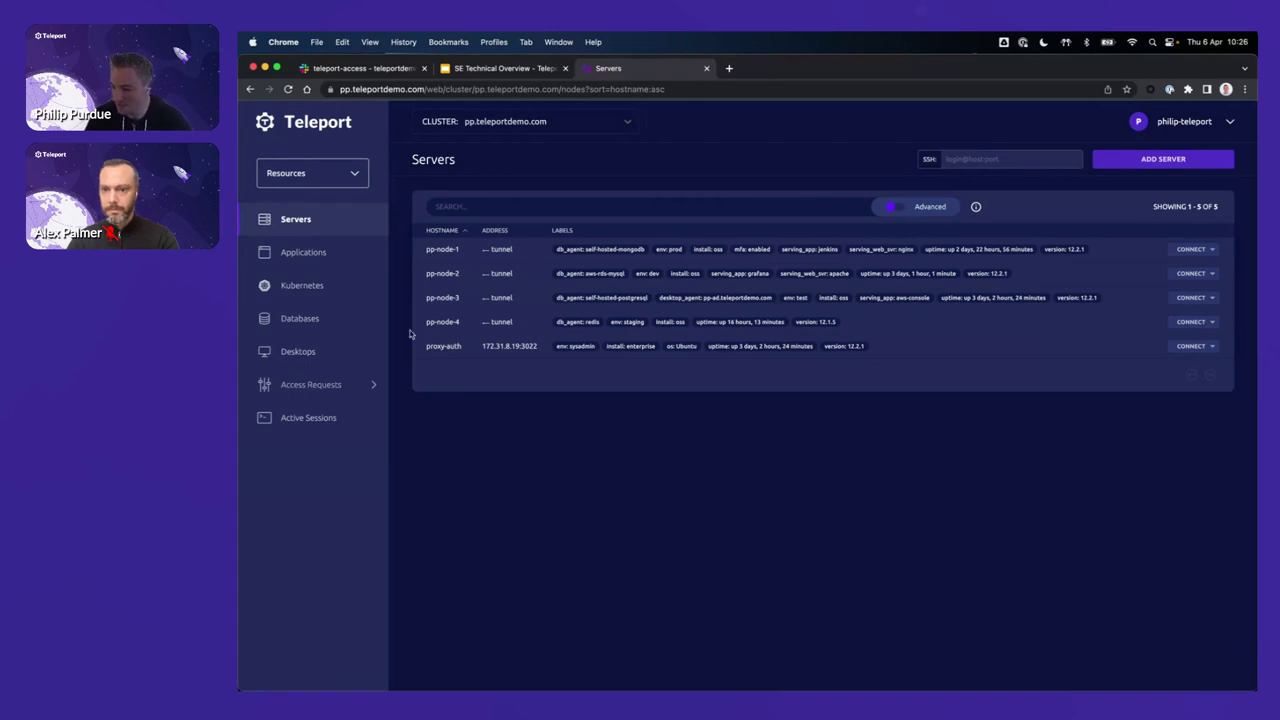
Step: Connect to the server pp-node-2 as ubuntu and focus its terminal session
left_click(1190, 278)
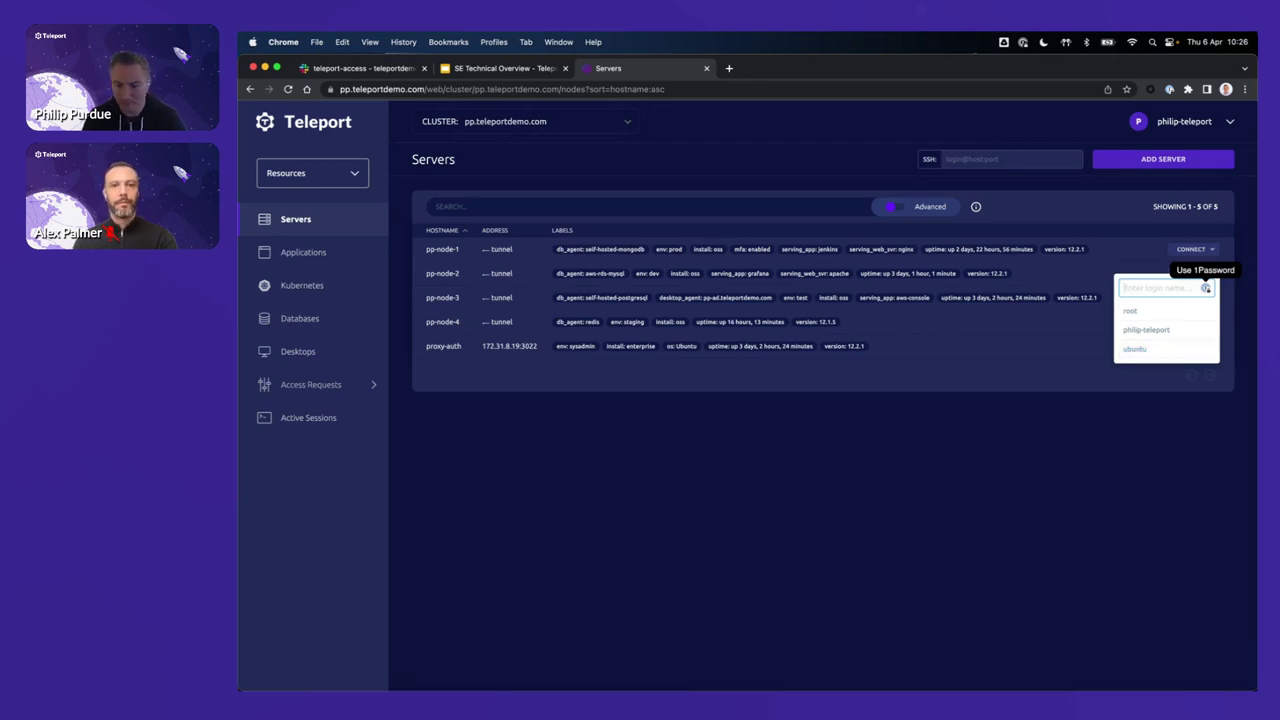
left_click(1132, 351)
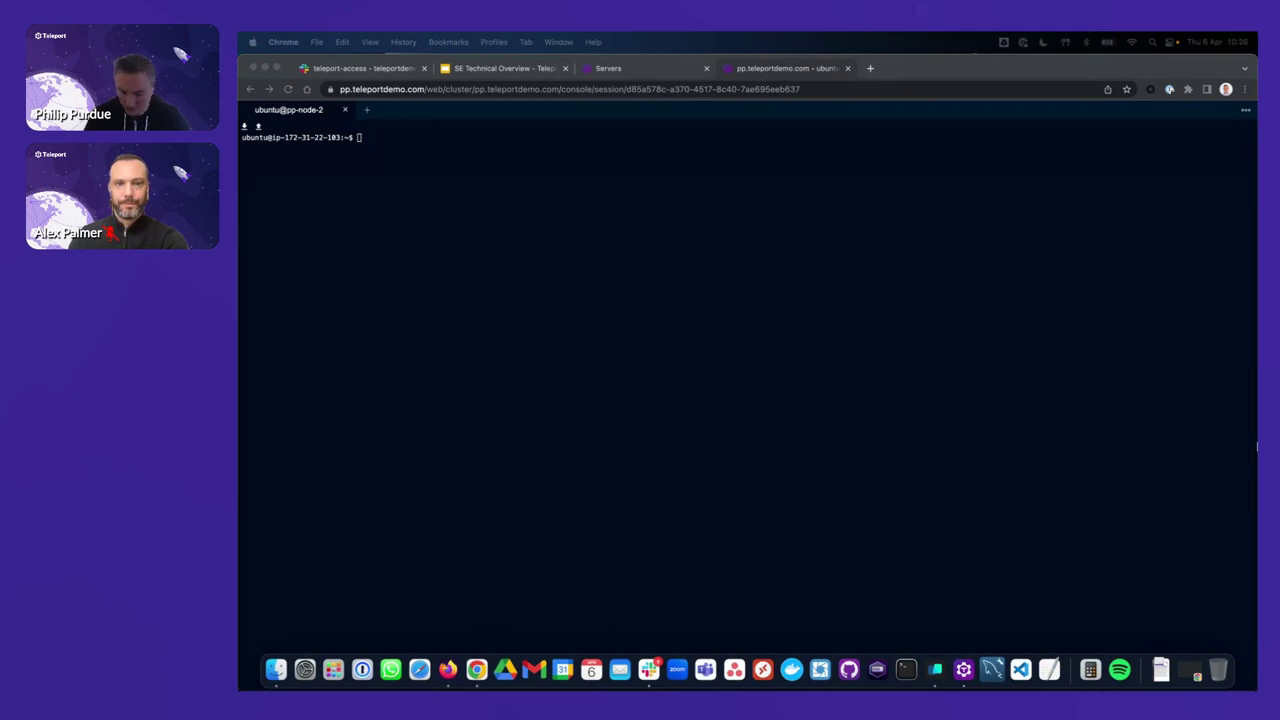
left_click(910, 204)
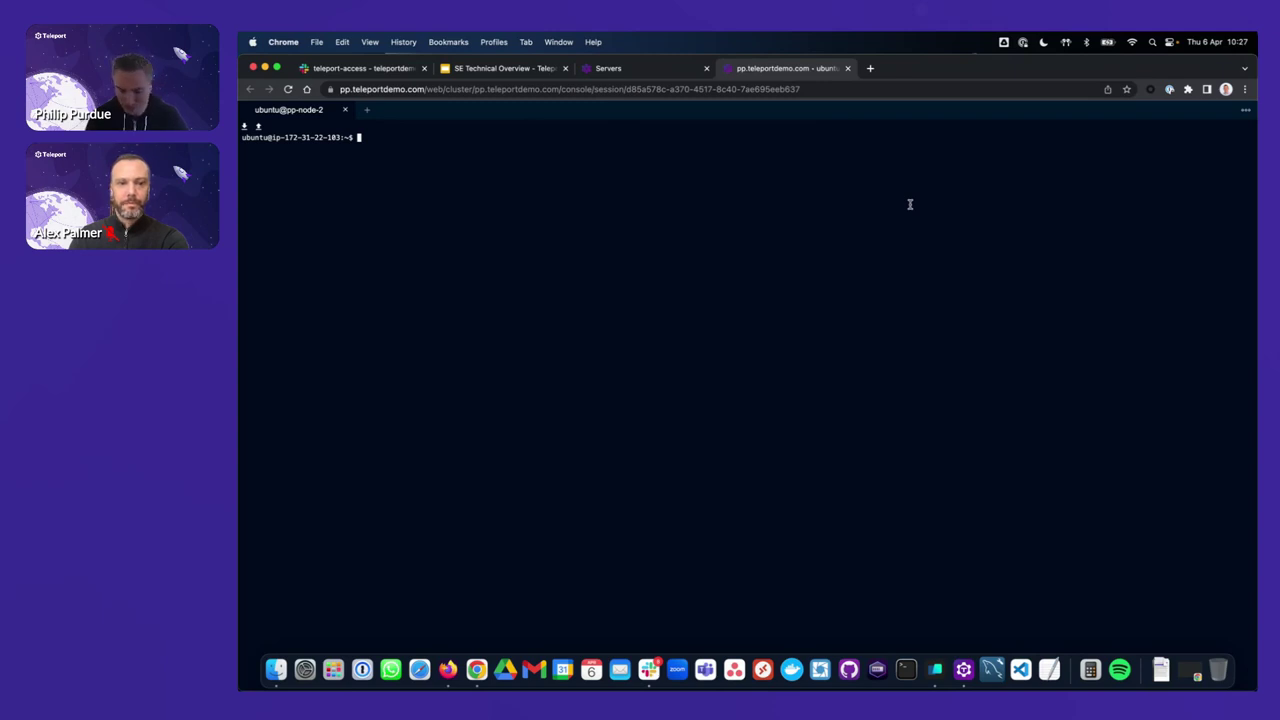
Step: List the files on pp-node-2 with ls and print the working directory with pwd
type("ls")
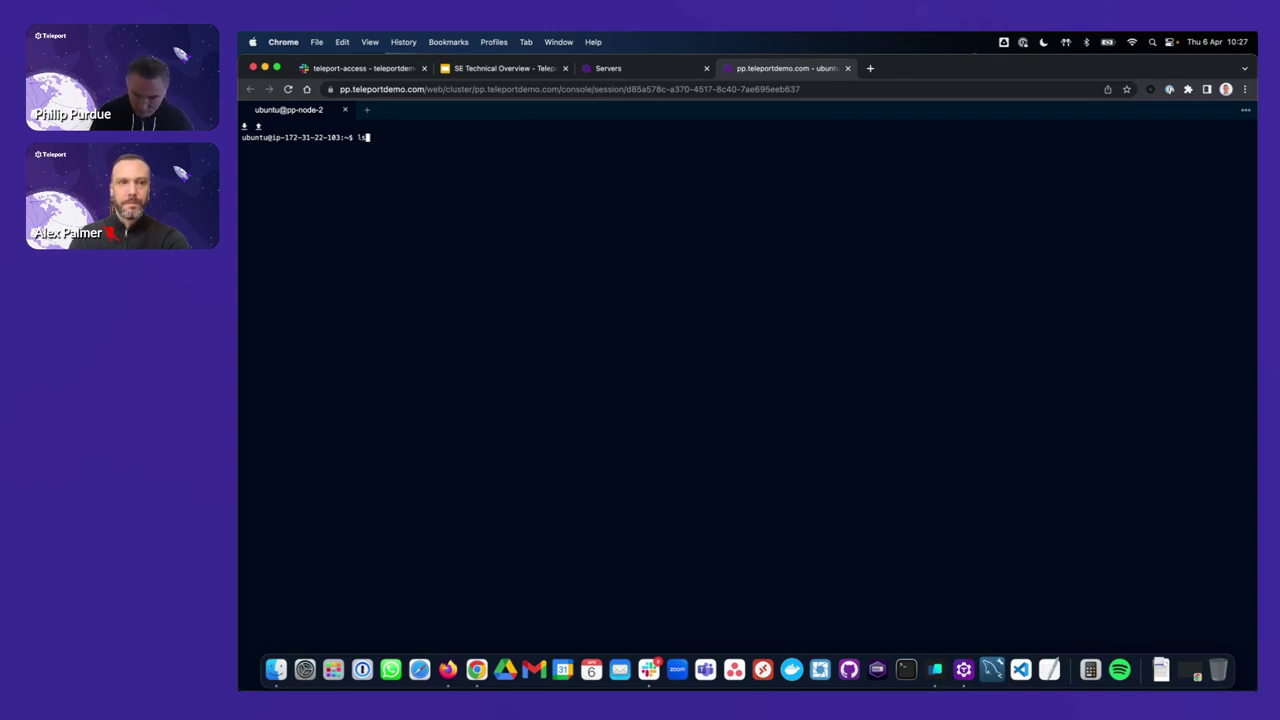
key("Return")
type("pwd")
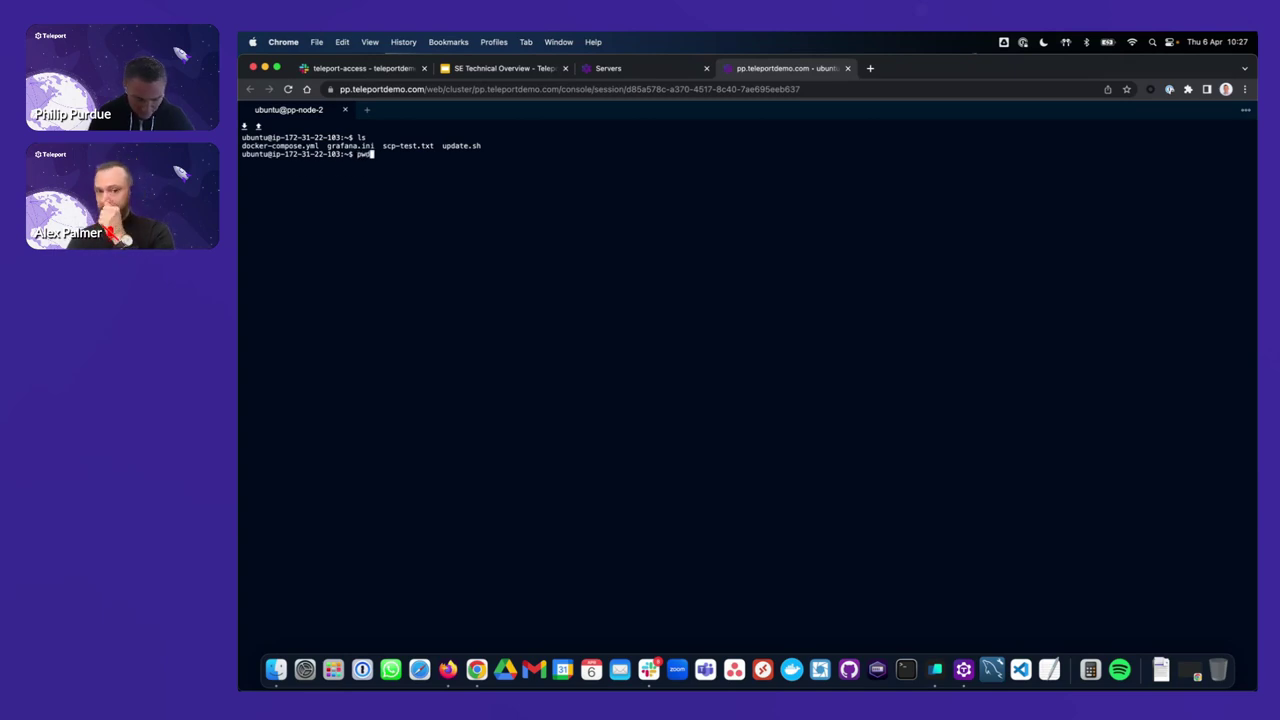
key("Return")
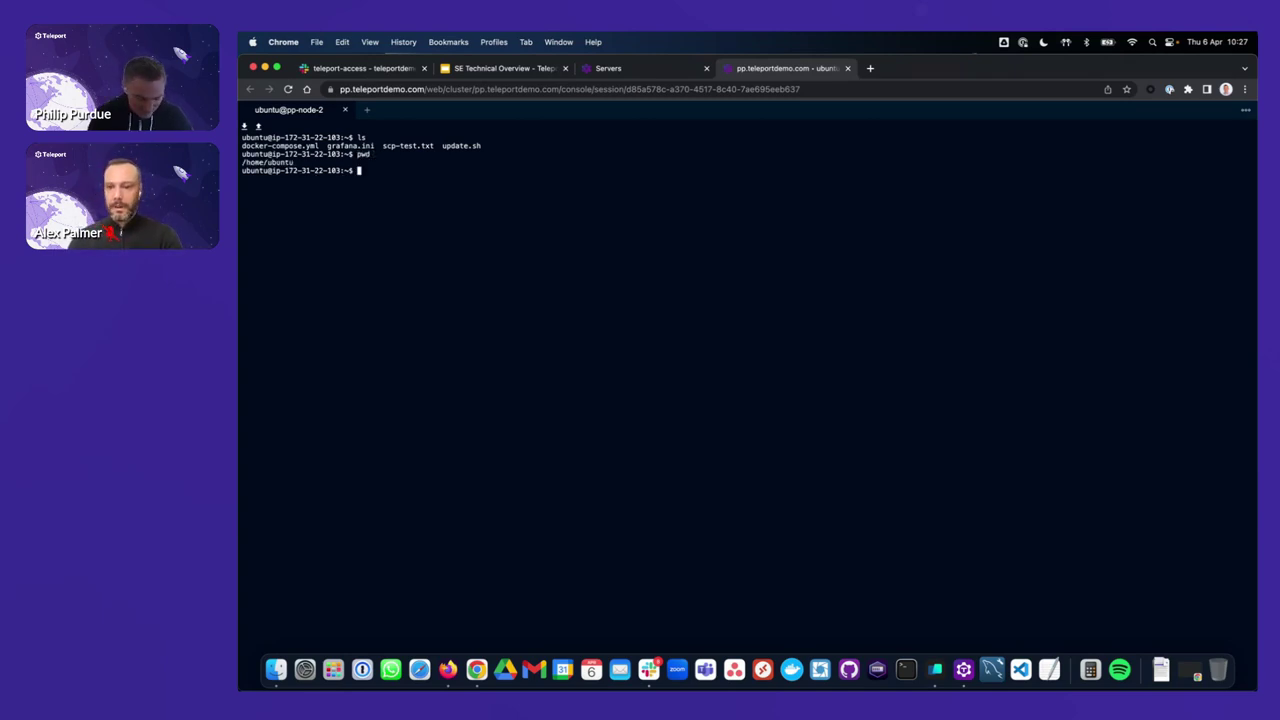
Step: Run htop on pp-node-2 and quit it, and run echo hello
type("htop")
key("Return")
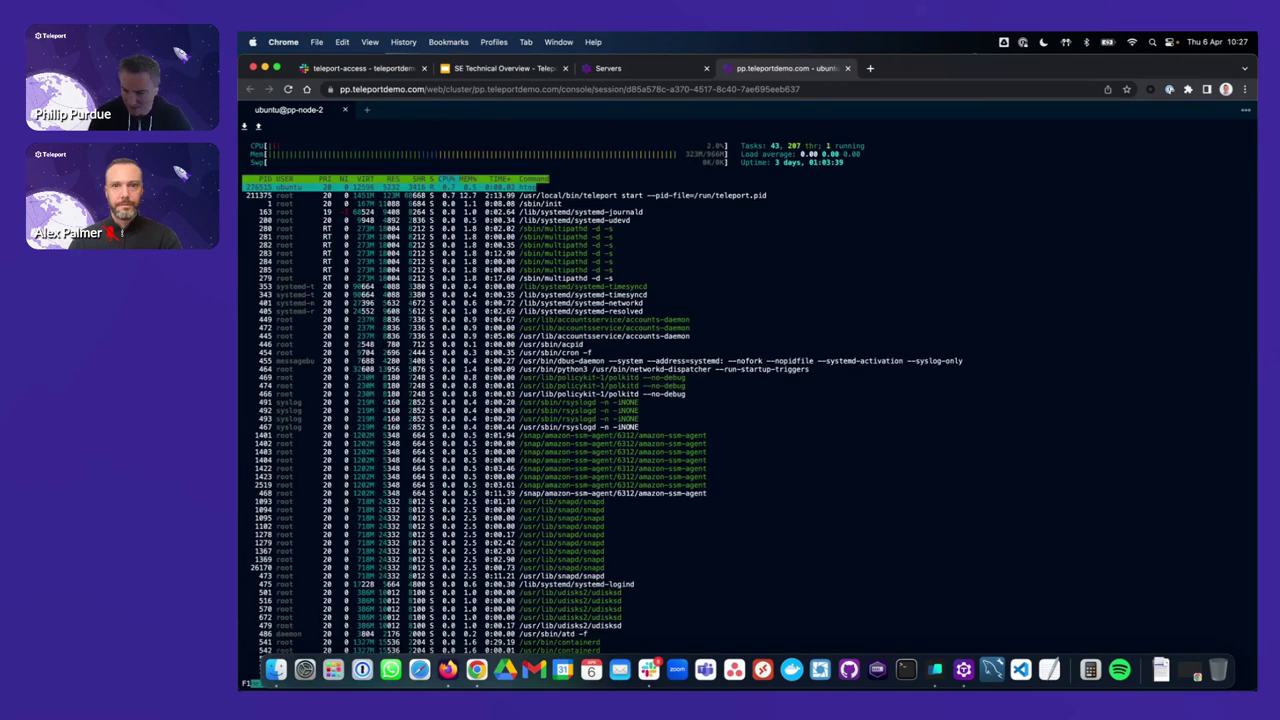
key("q")
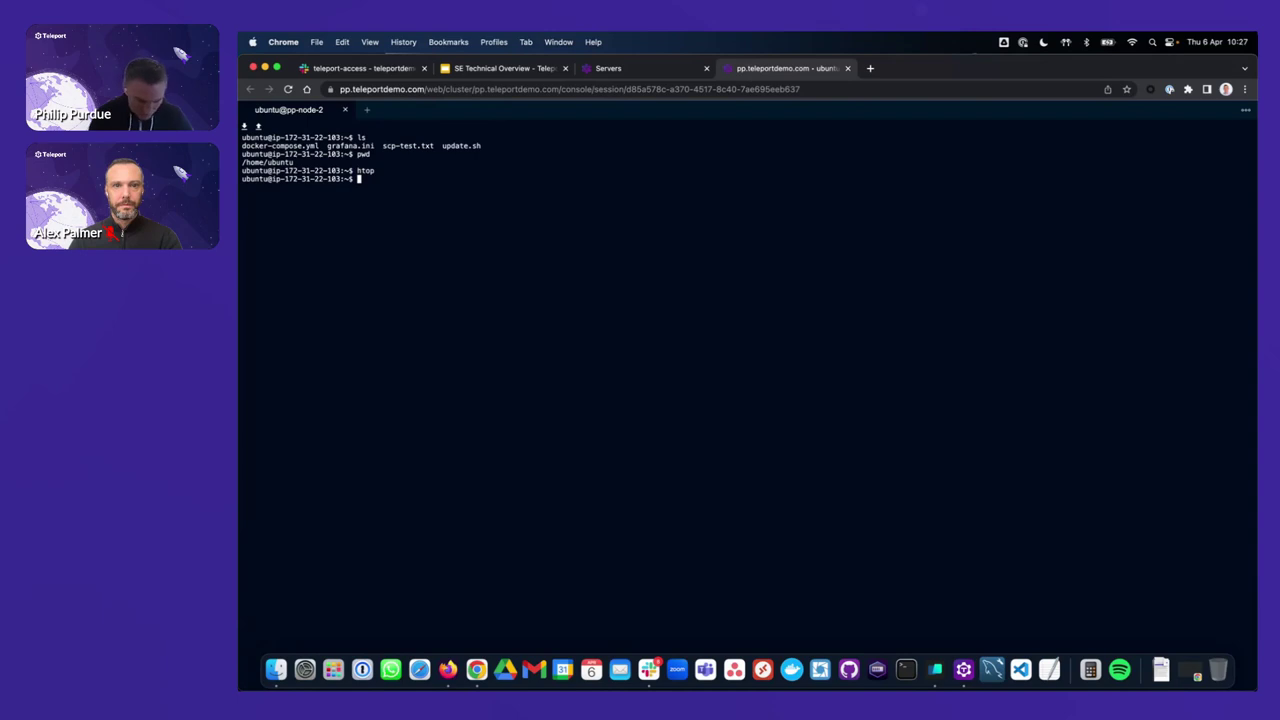
type("echo he")
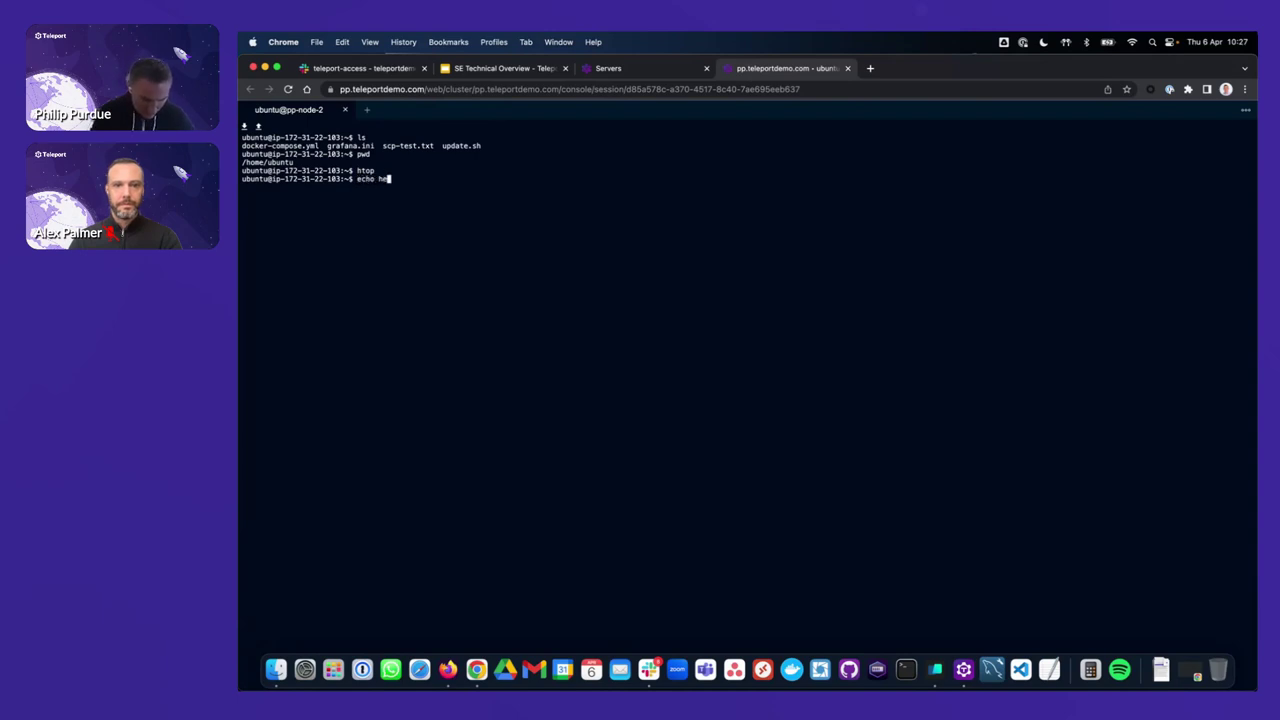
type("llo")
key("Return")
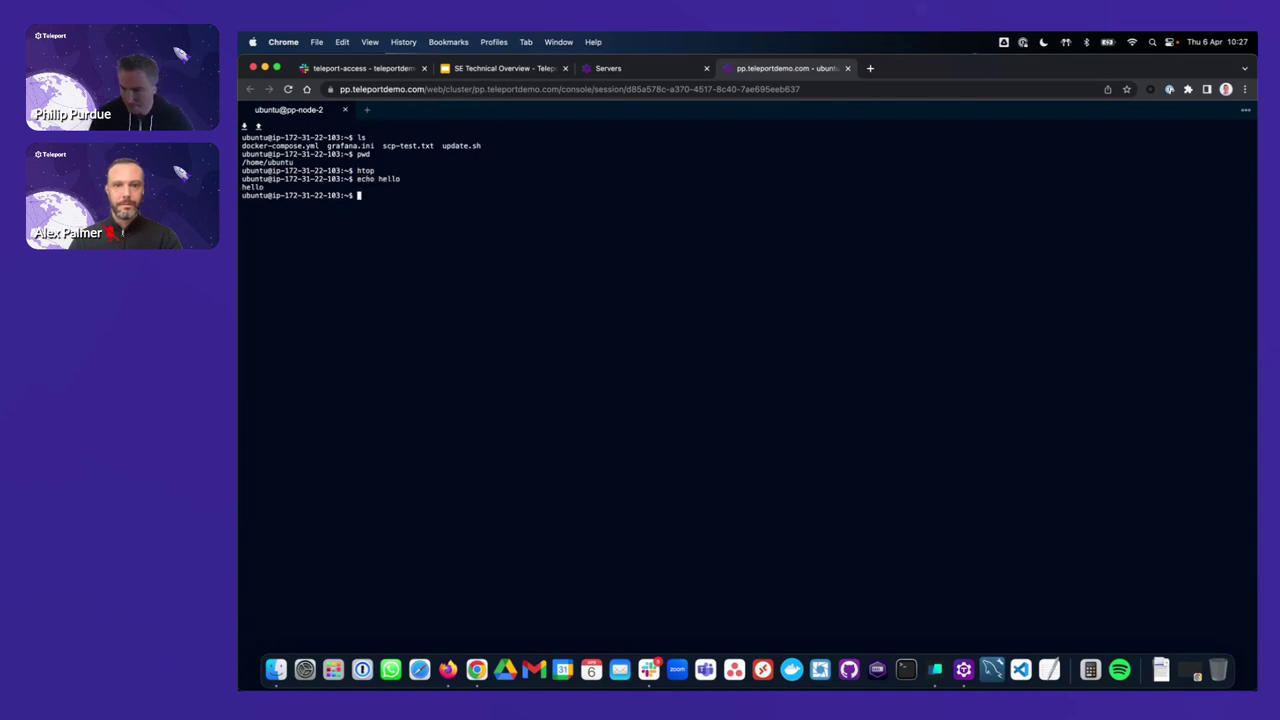
Step: Log out of the terminal session and start a new one on pp-node-2 as ubuntu
type("logout")
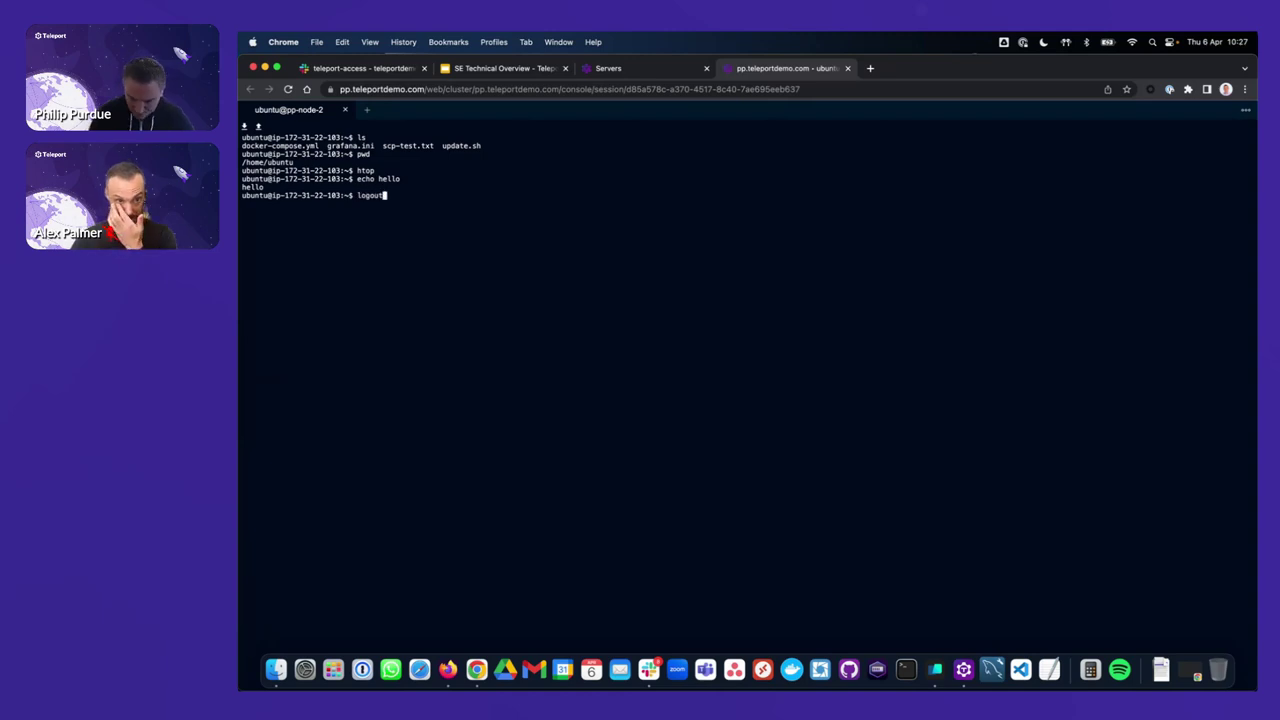
key("Return")
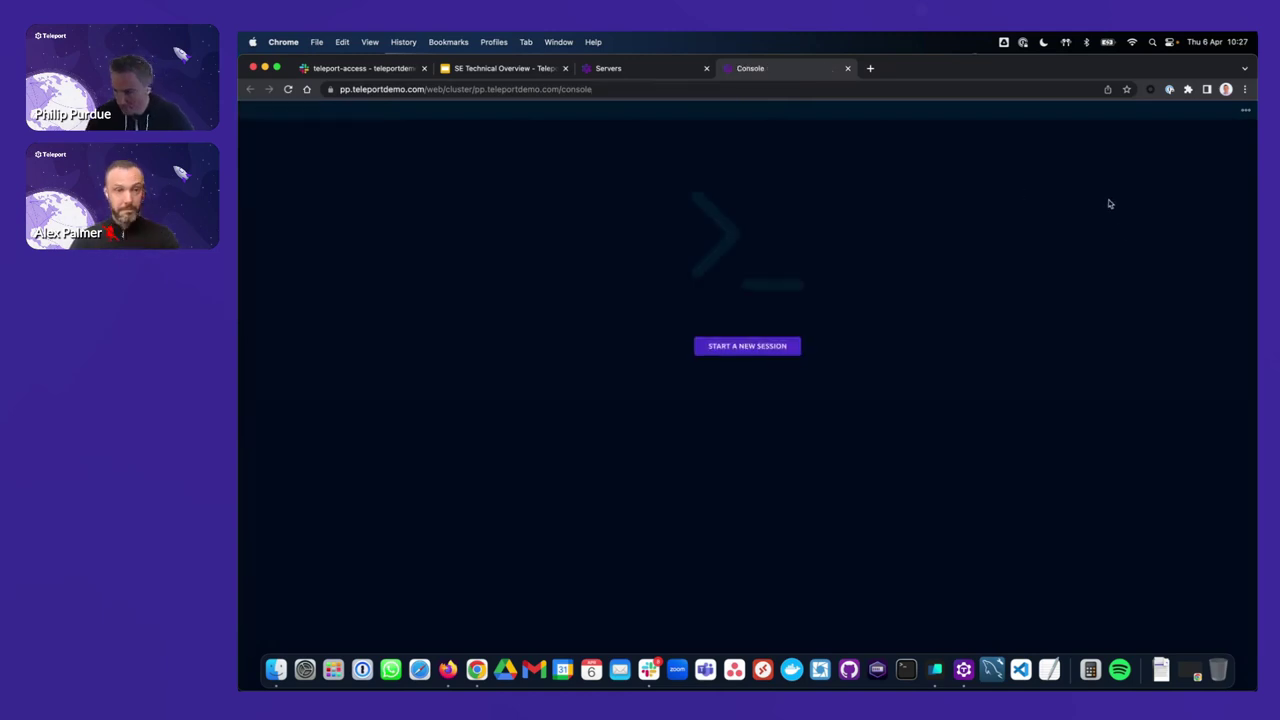
left_click(738, 353)
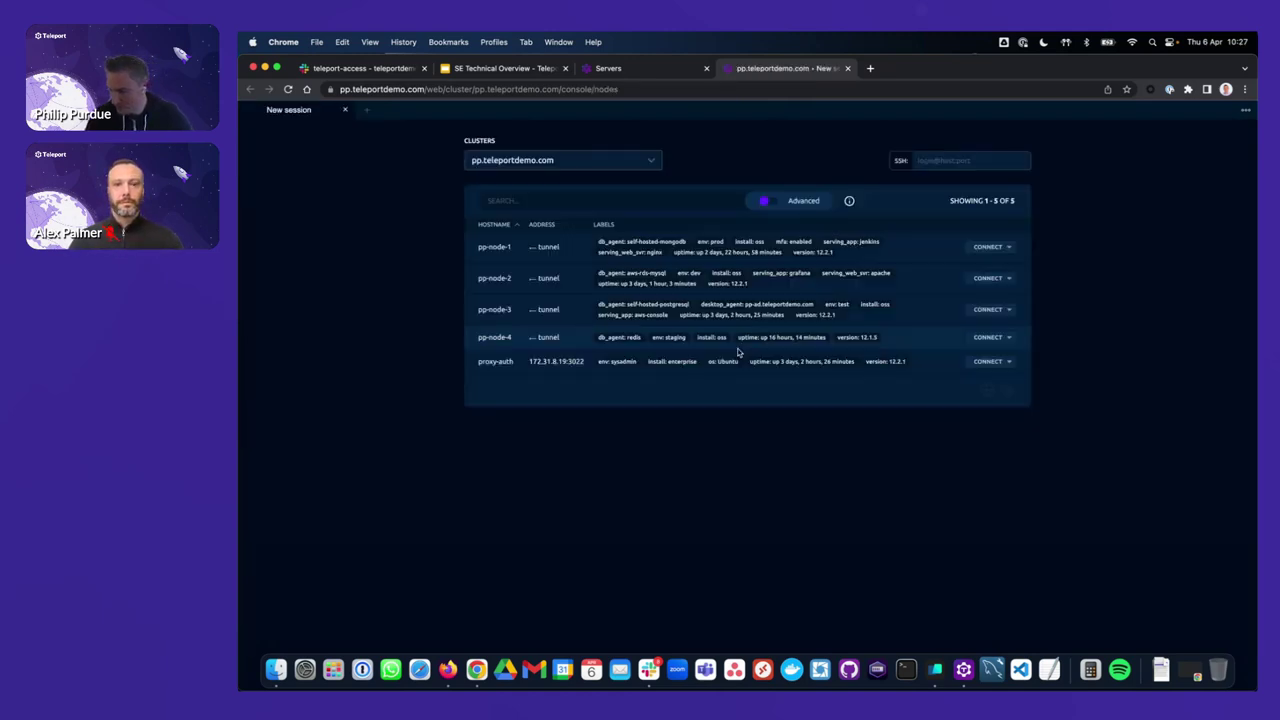
left_click(988, 278)
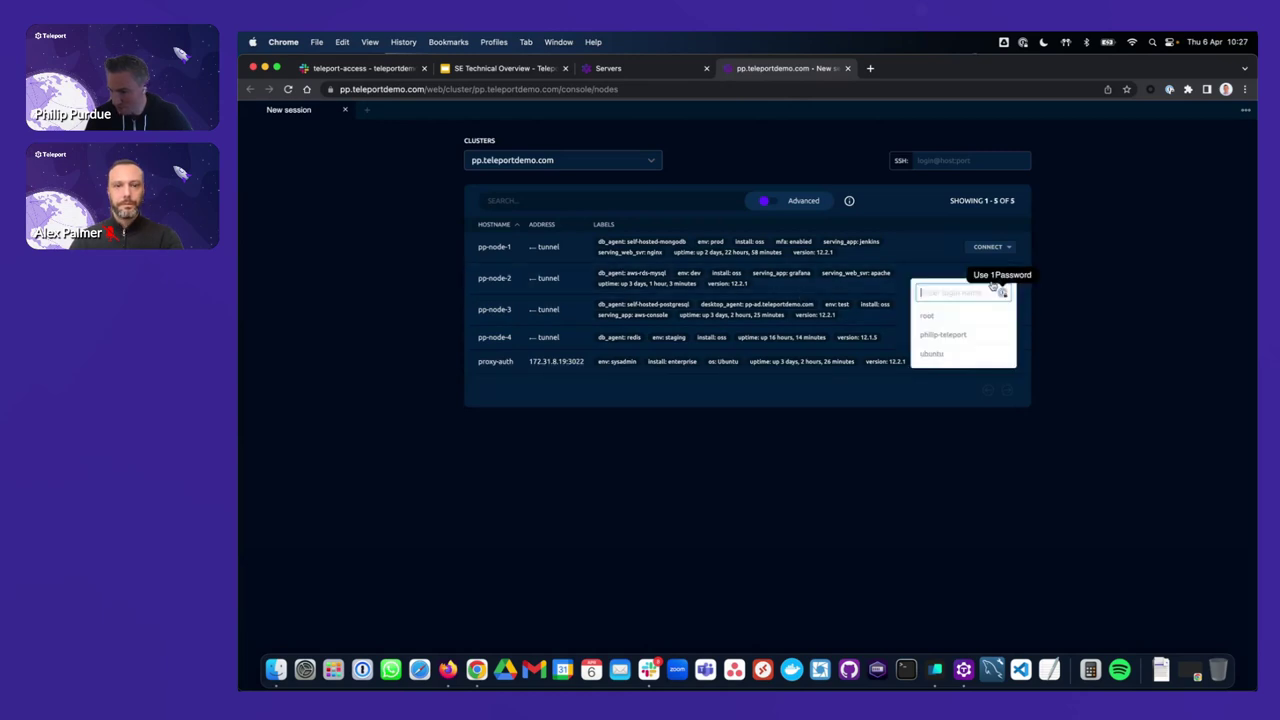
left_click(955, 336)
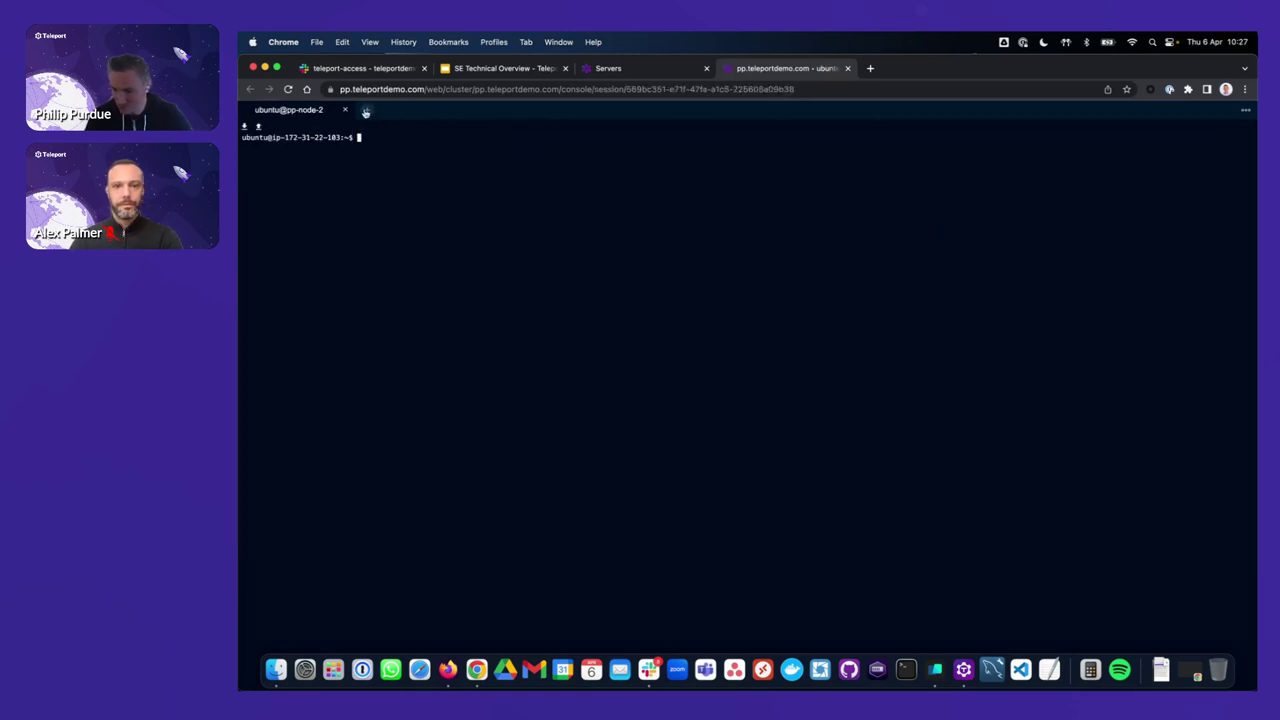
Step: List the files in the new pp-node-2 session with ls
type("k")
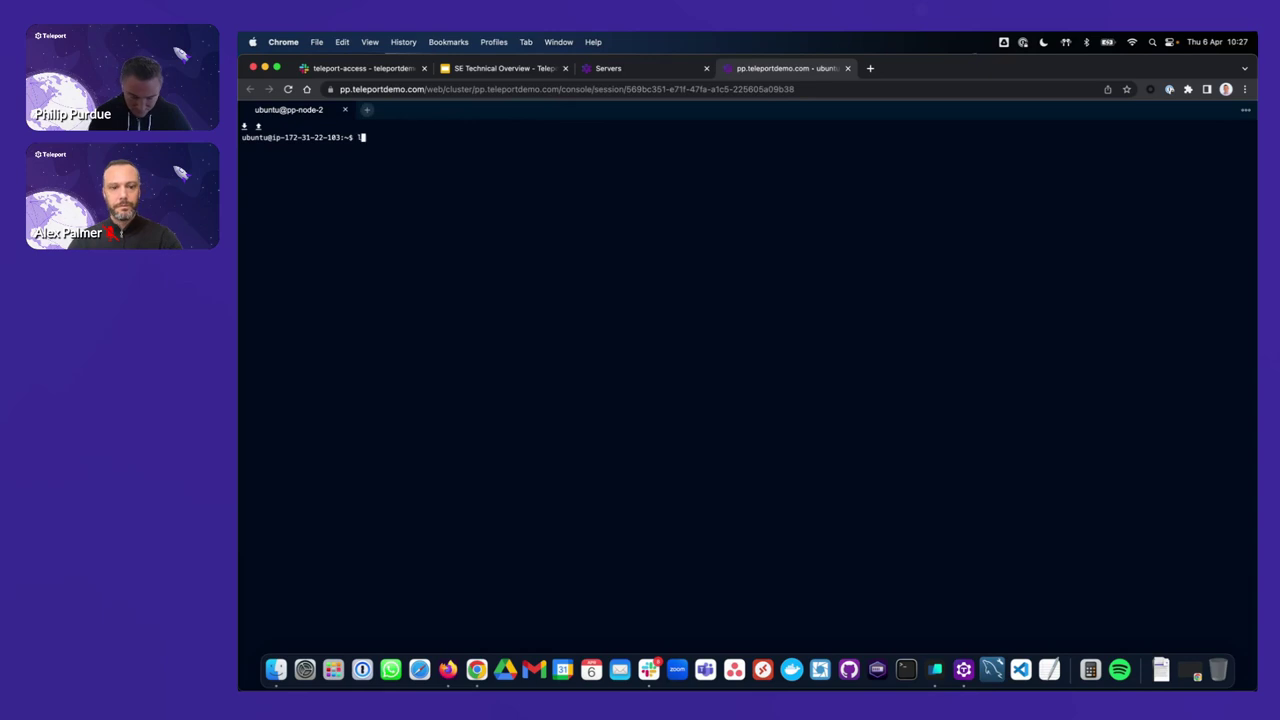
type("s")
key("Return")
Step: Open an additional console session on pp-node-3 as ubuntu and list its files with ls
left_click(364, 110)
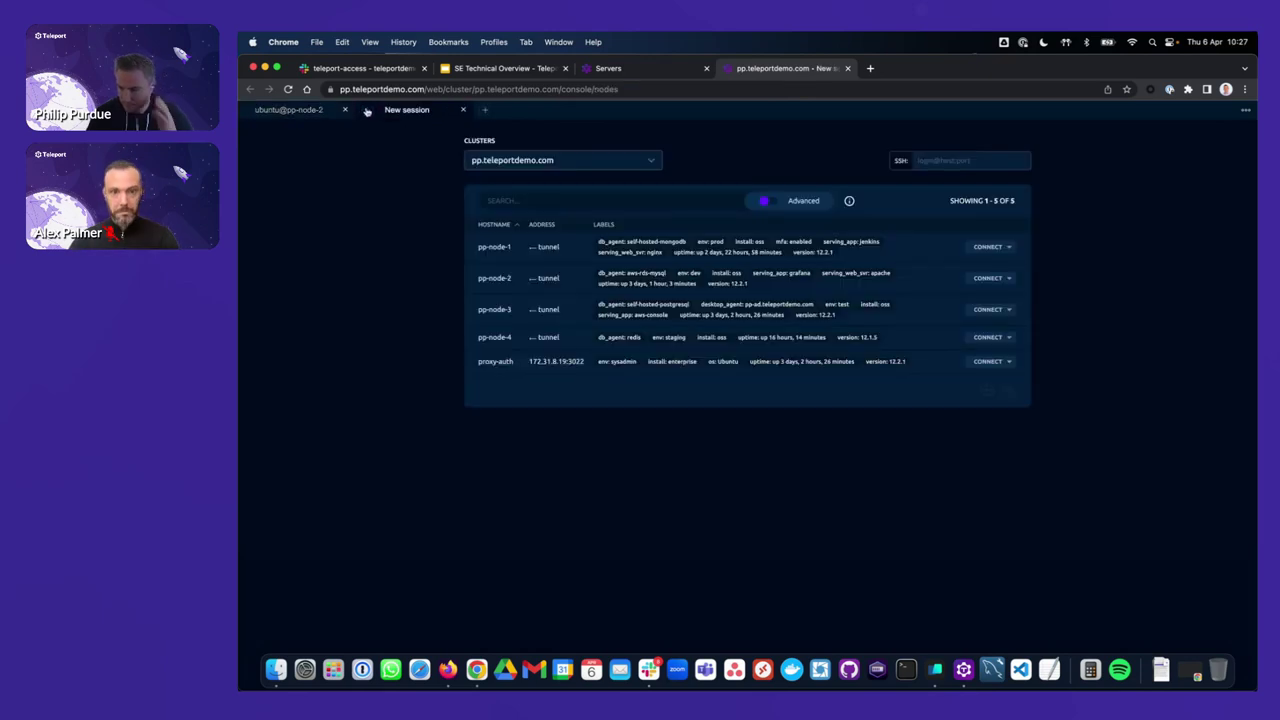
left_click(990, 312)
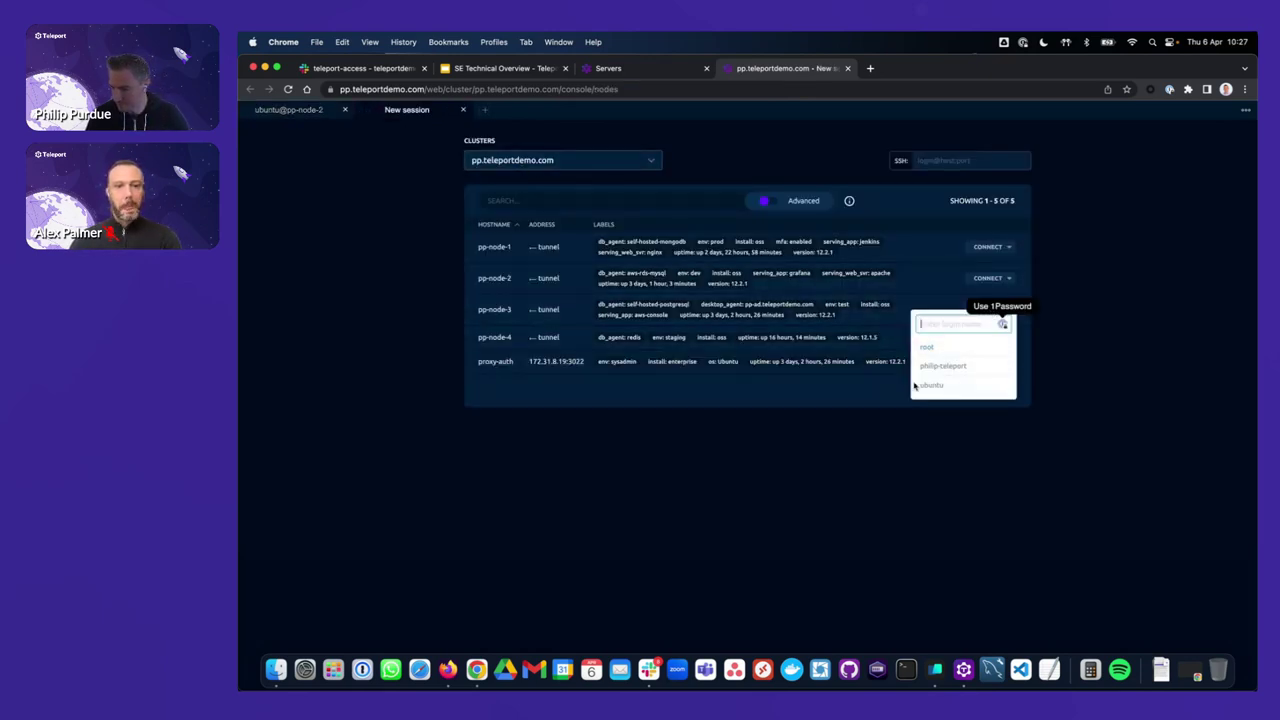
left_click(930, 392)
type("ls\\")
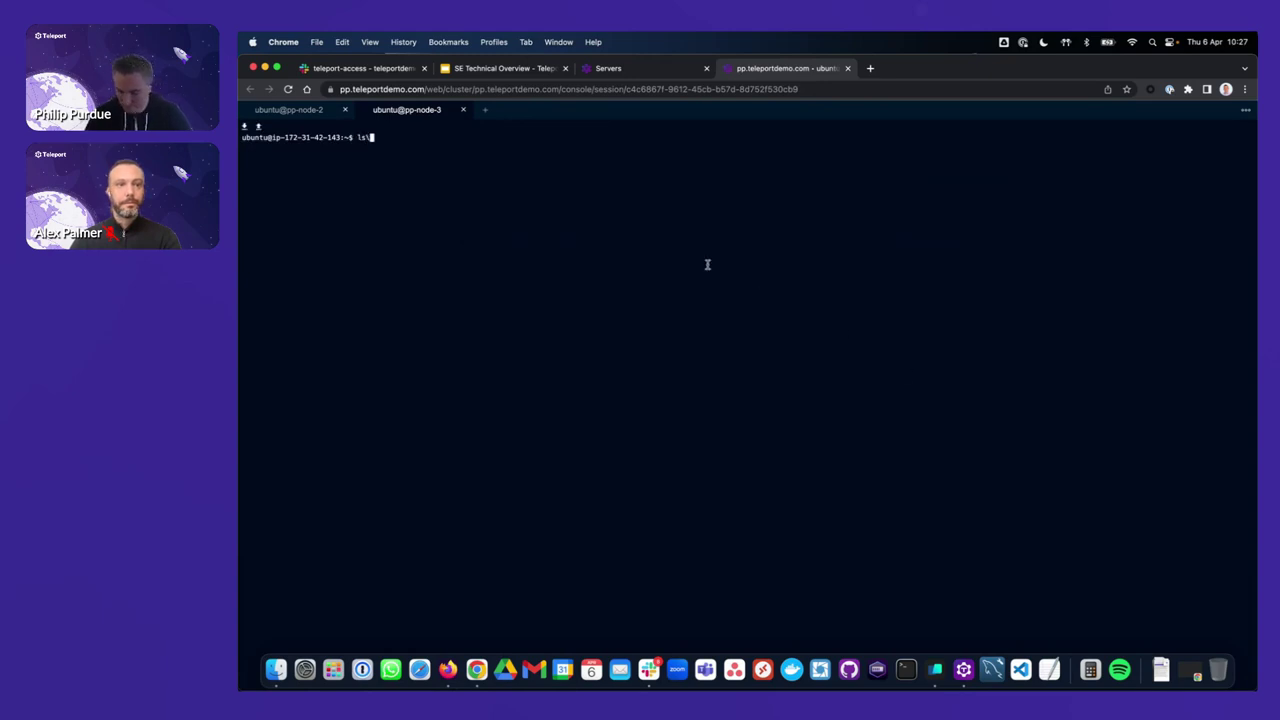
key("Return")
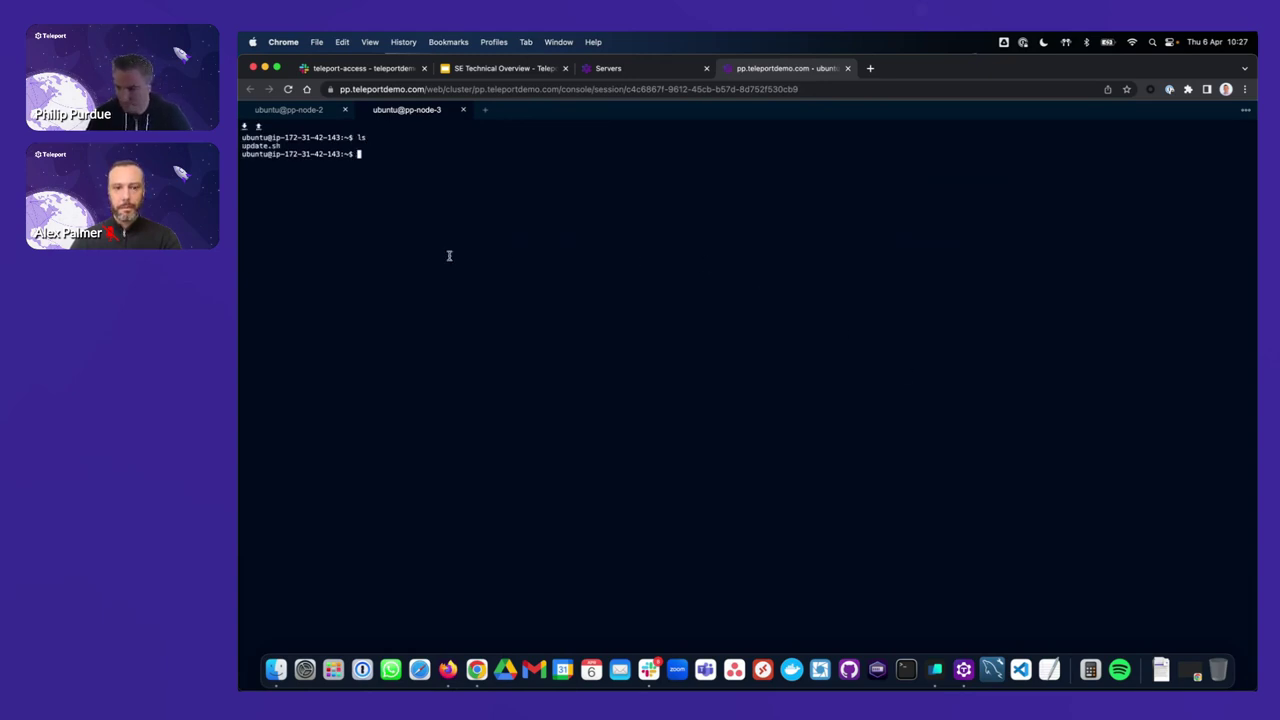
Step: End the pp-node-3 session and the remaining pp-node-2 session with logout
type("log")
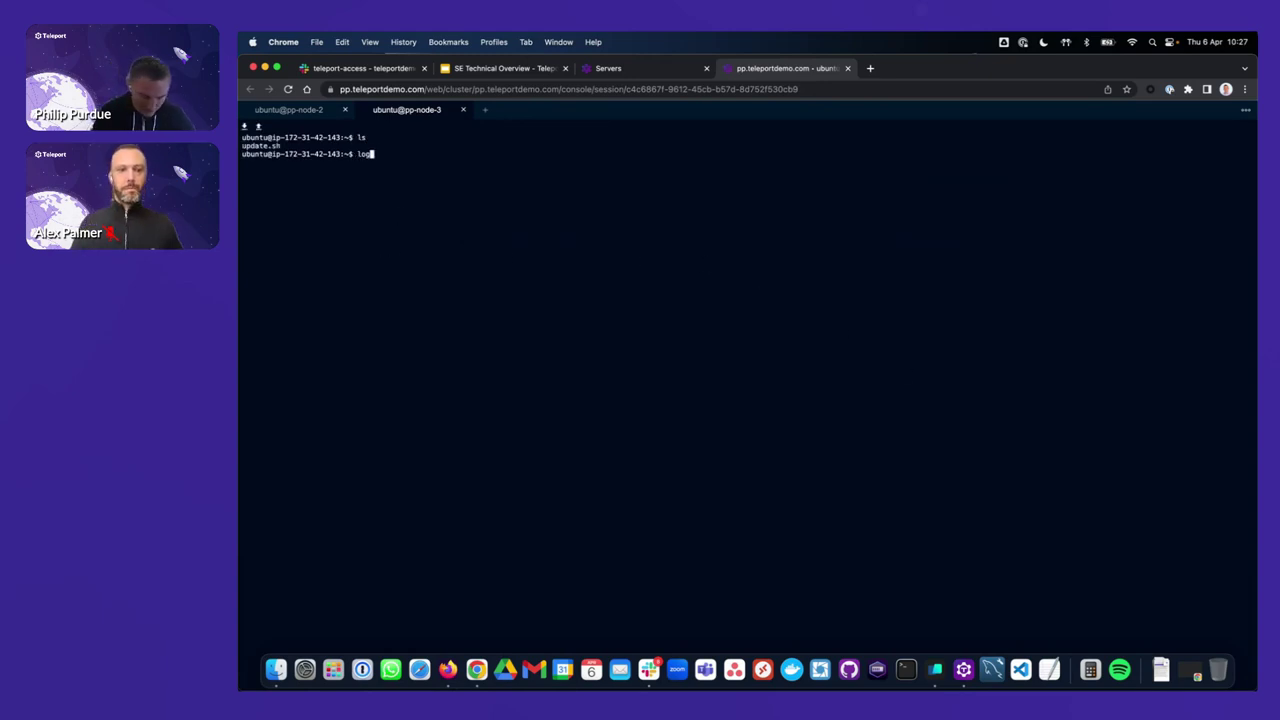
type("out")
key("Return")
type("logout")
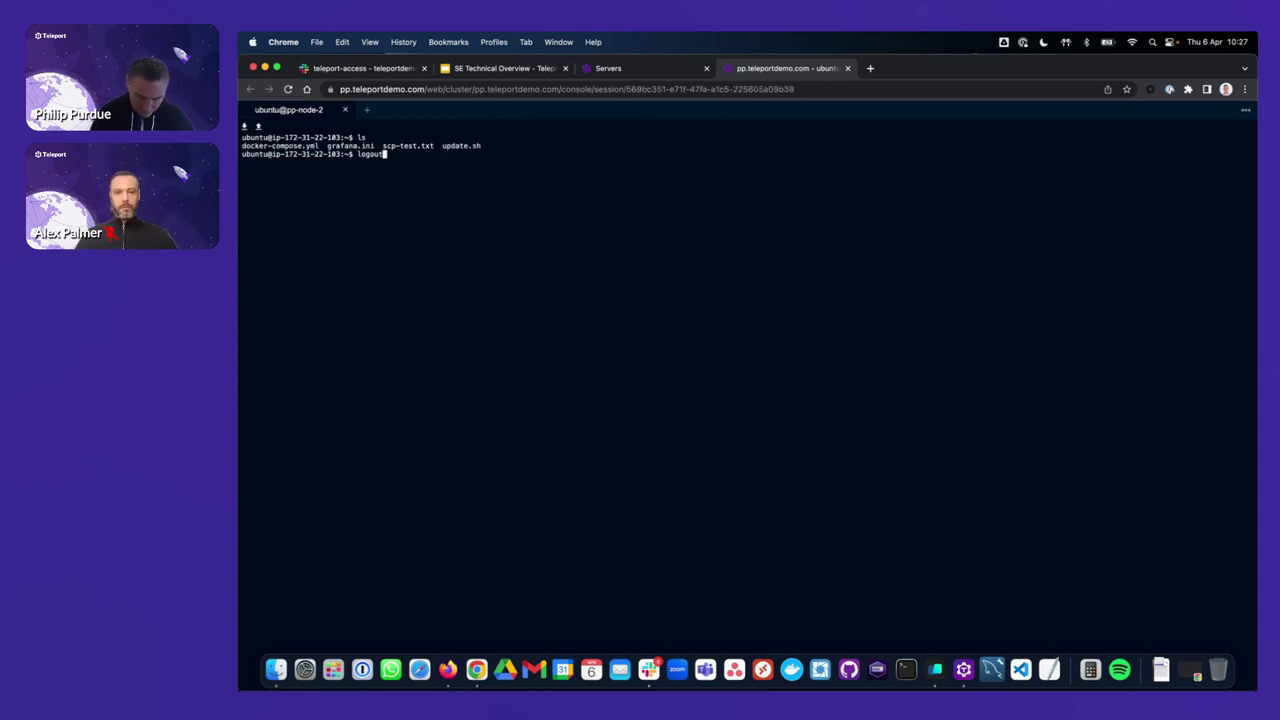
key("Return")
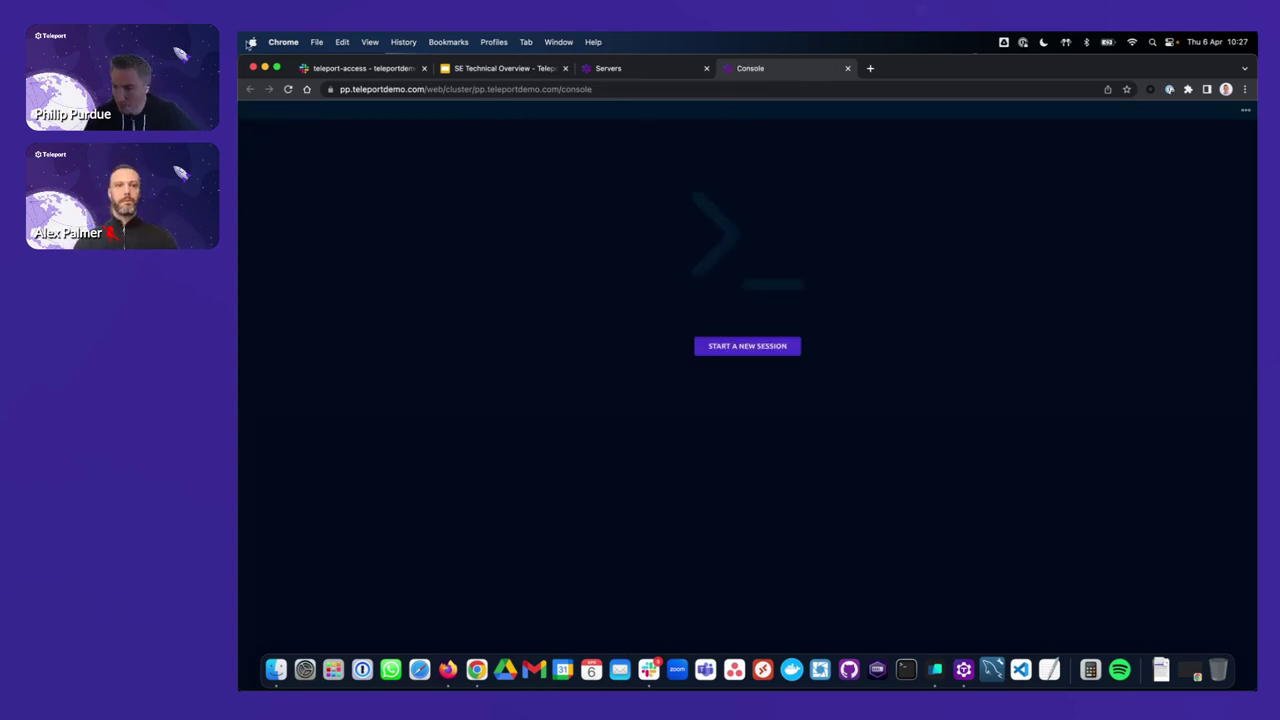
Step: Return to the Servers page, switch from Resources to Management, and review the latest events in the Audit Log
left_click(615, 70)
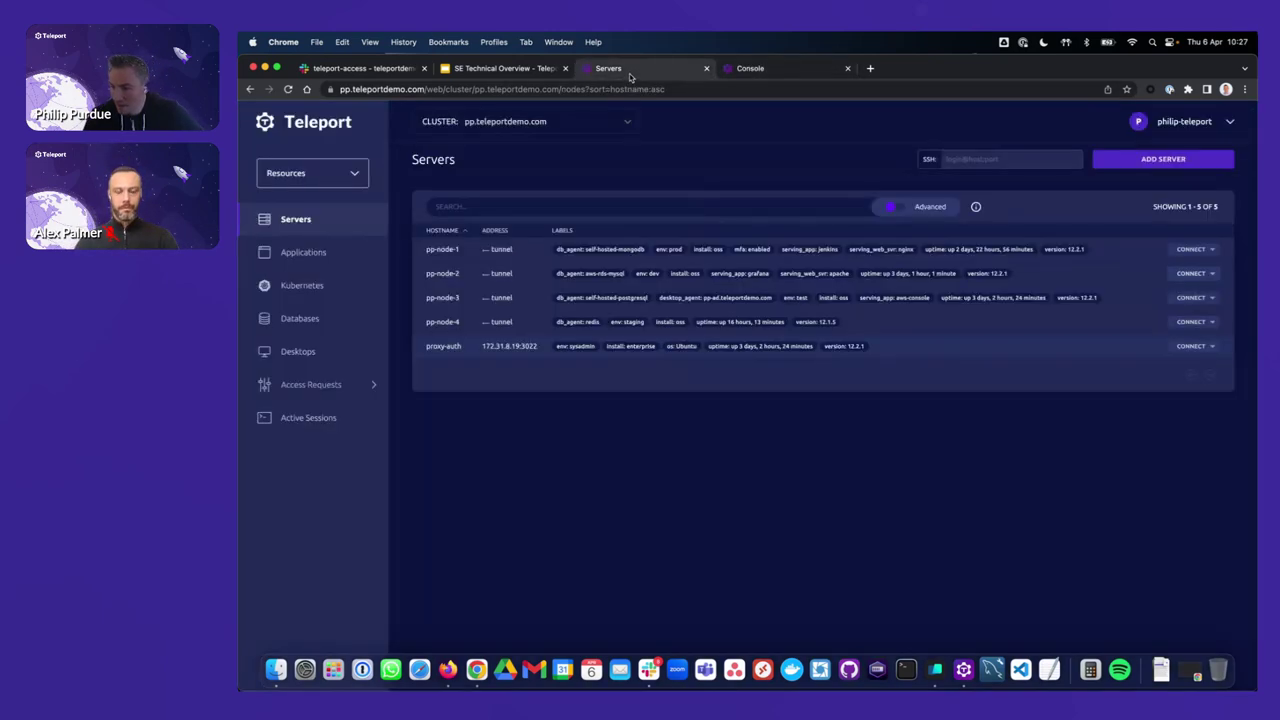
left_click(352, 175)
left_click(317, 234)
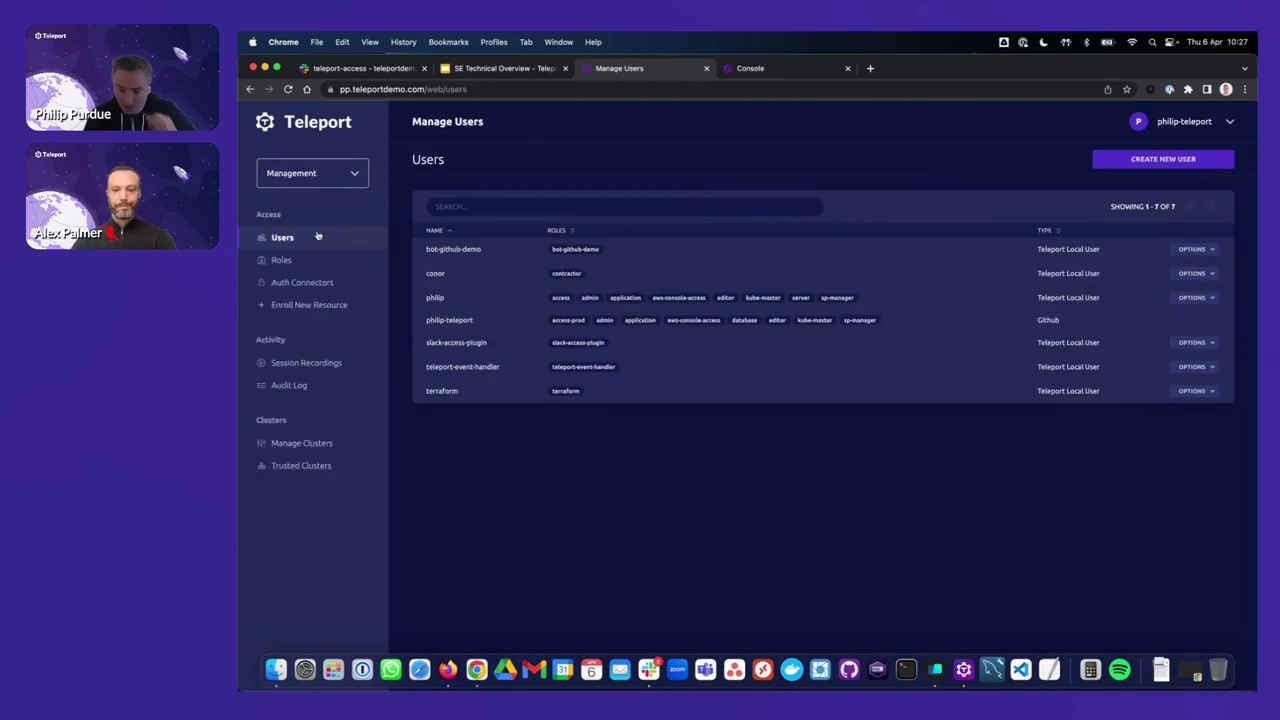
left_click(291, 390)
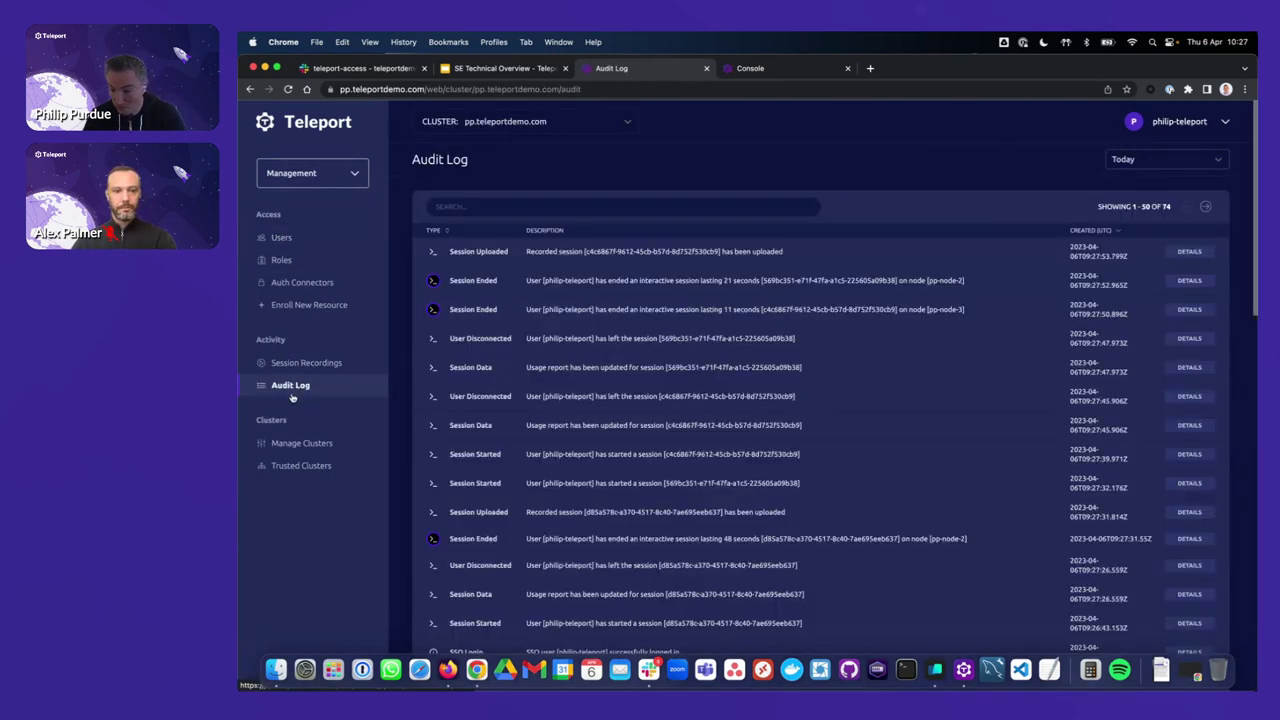
scroll(432, 500, "down", 2)
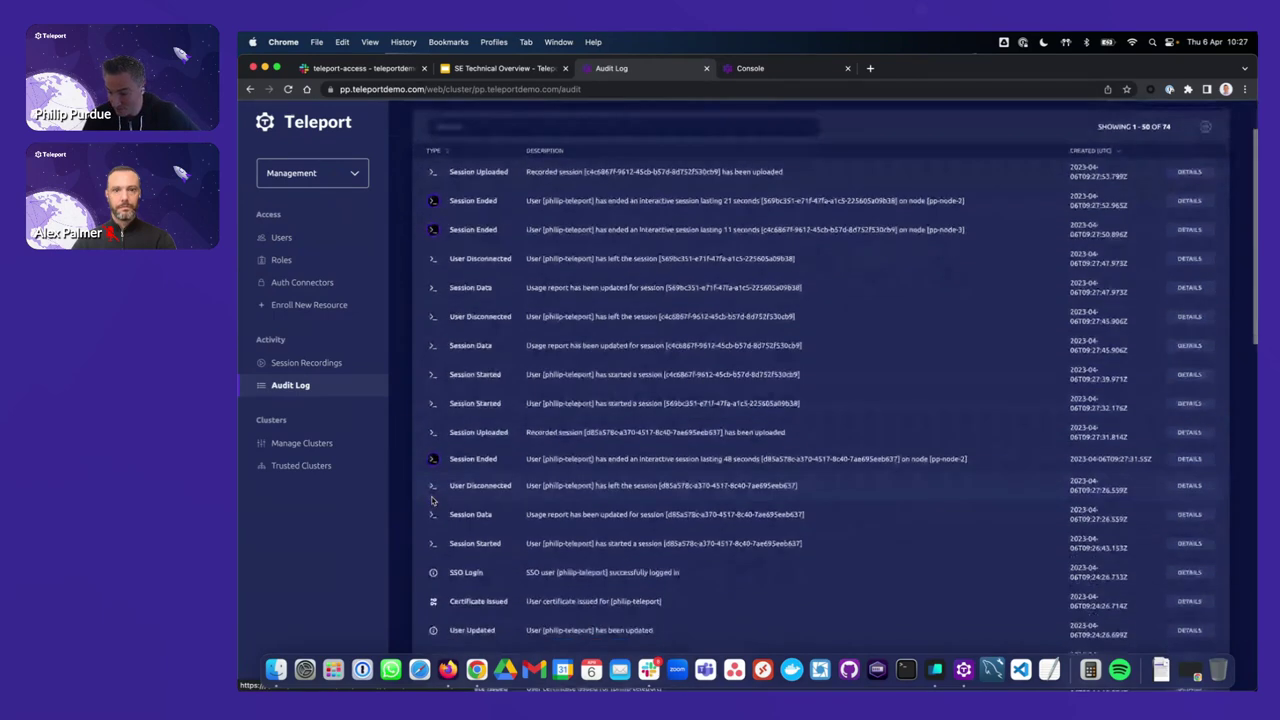
Step: Examine the SSO Login entry and the pp-node-2 Session Started details below the 48-second session, checking the user, time, login and full JSON
left_click_drag(450, 570, 706, 590)
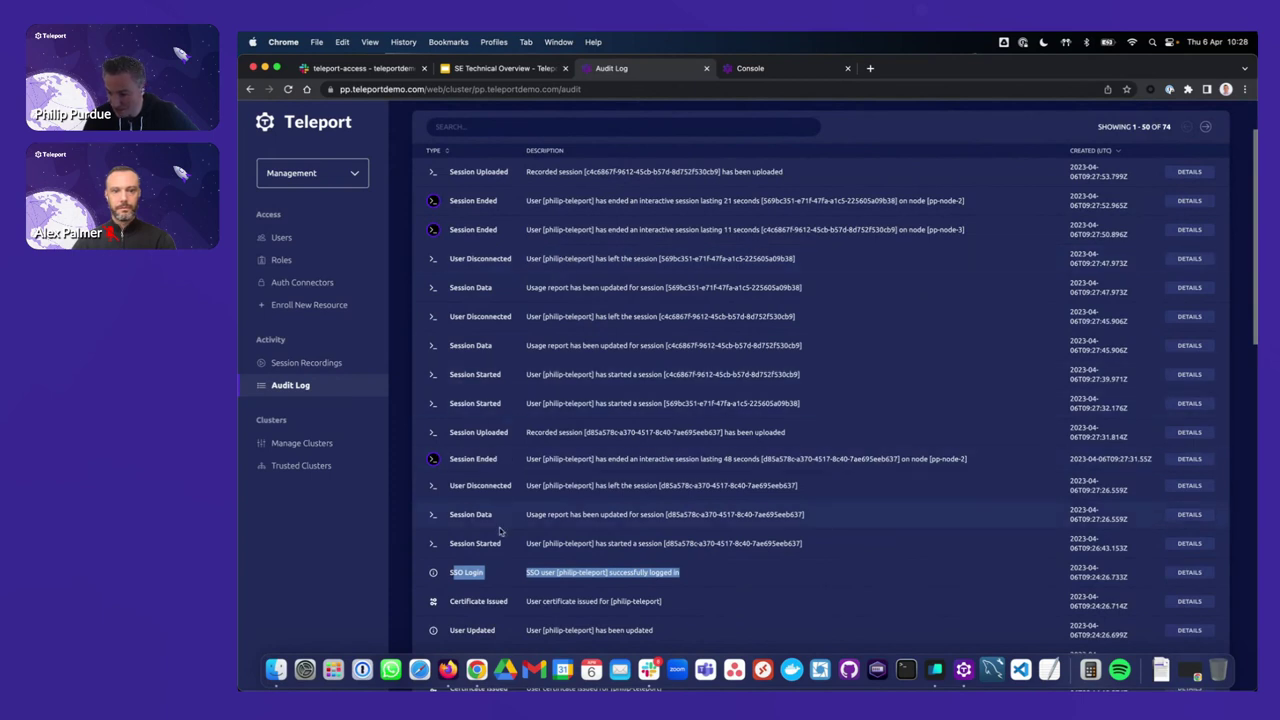
left_click(532, 553)
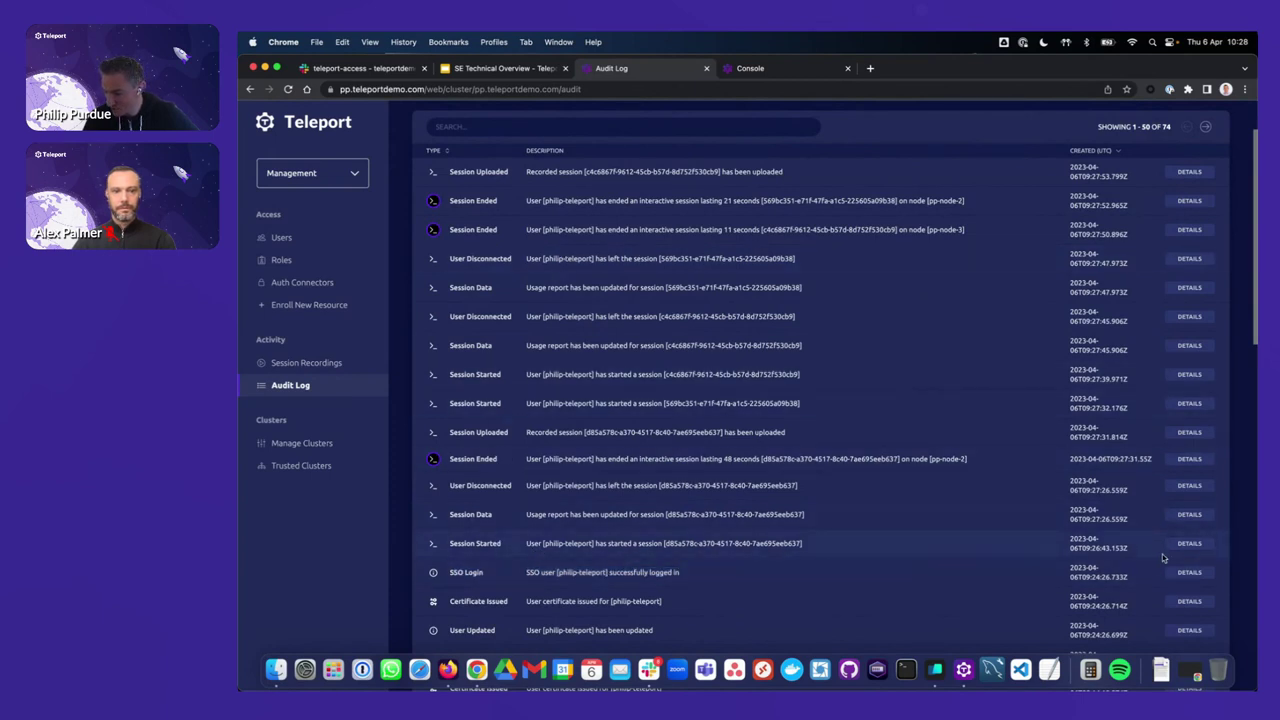
left_click(1190, 543)
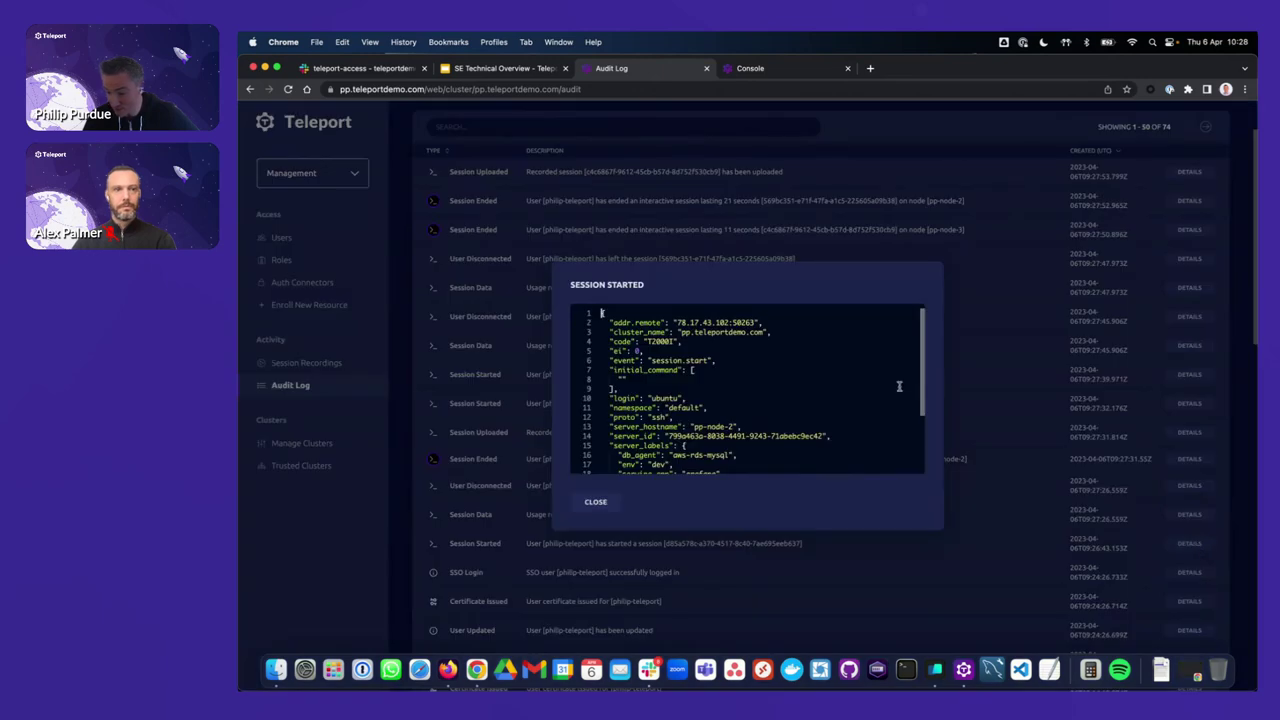
scroll(730, 372, "down", 5)
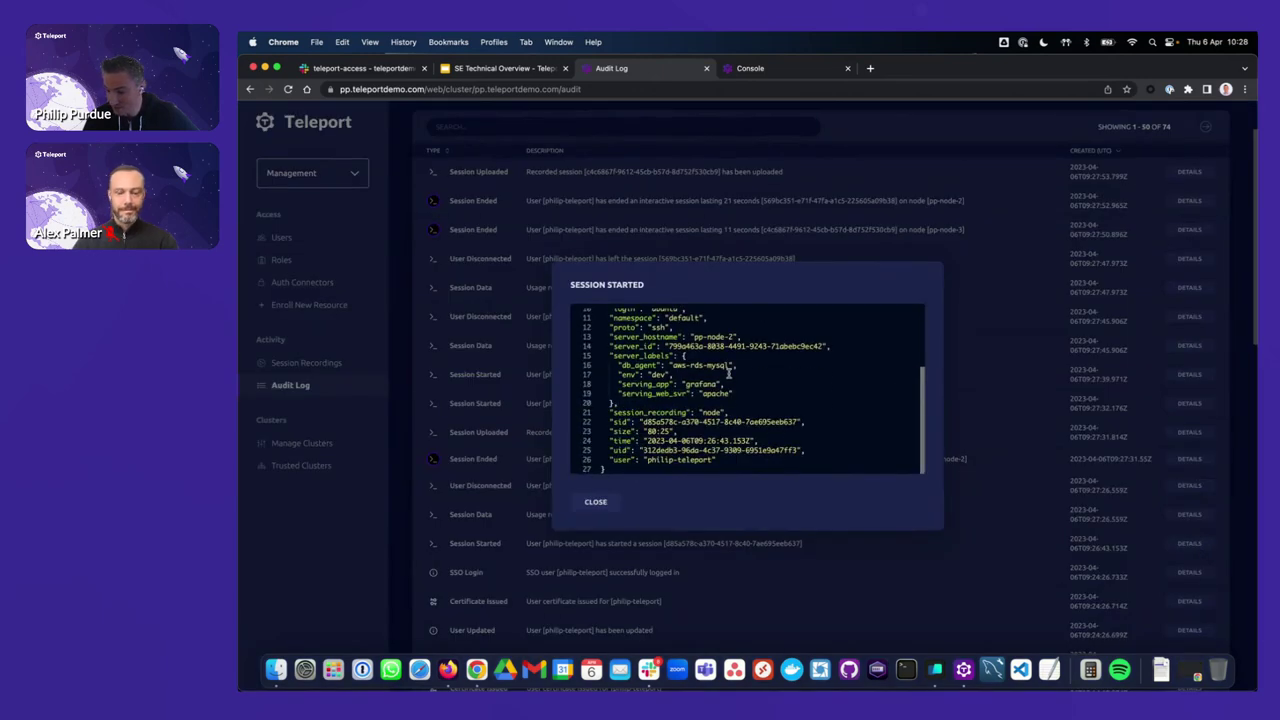
left_click_drag(609, 459, 722, 463)
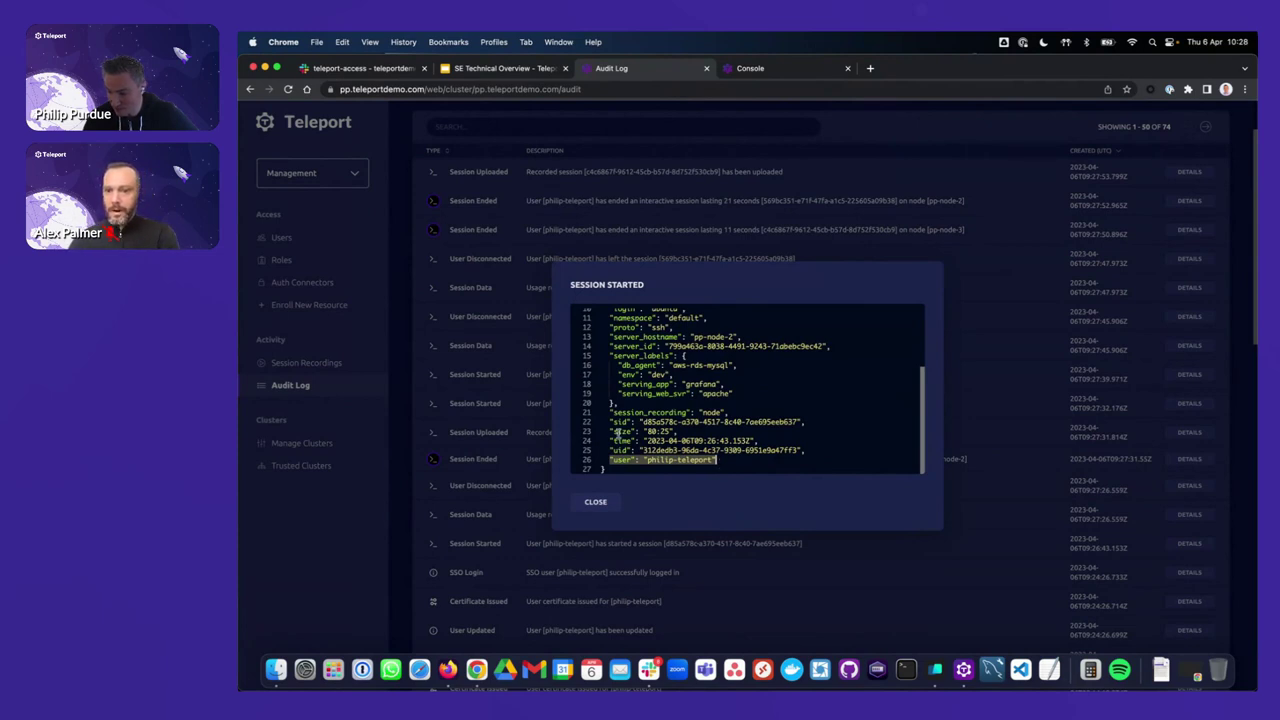
left_click_drag(610, 440, 764, 442)
scroll(764, 442, "up", 3)
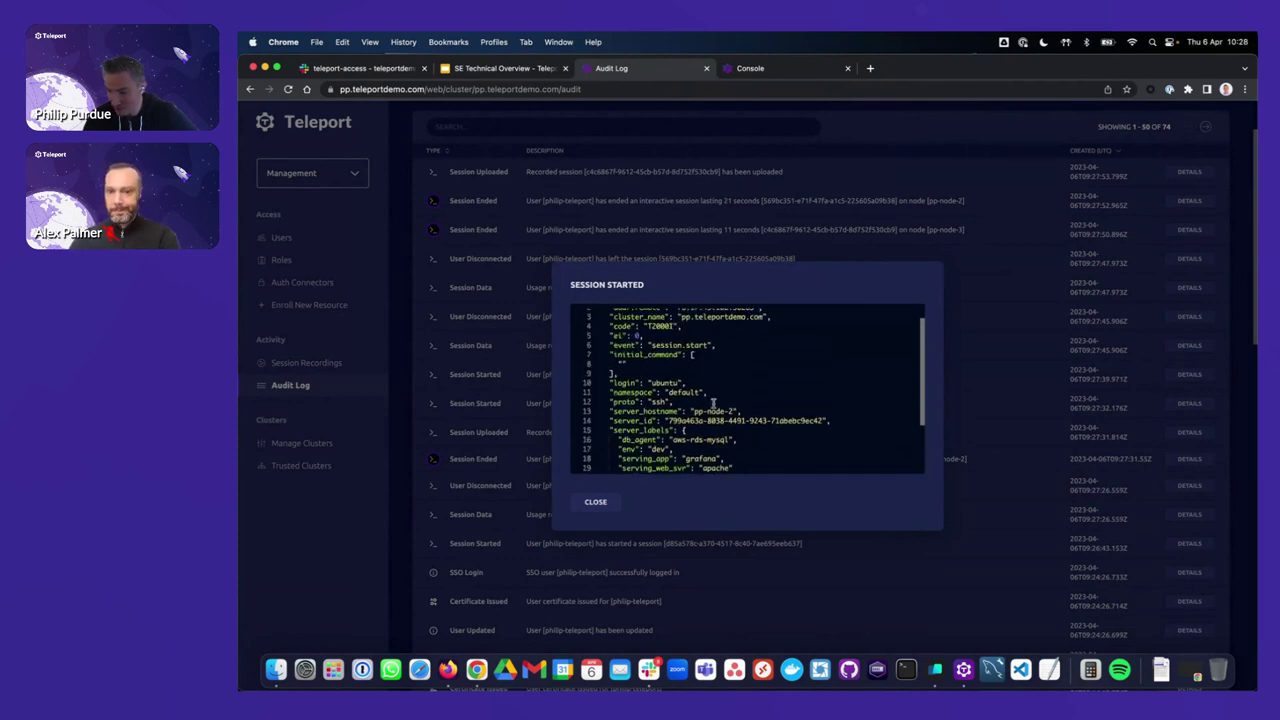
scroll(688, 376, "up", 2)
left_click_drag(608, 397, 693, 398)
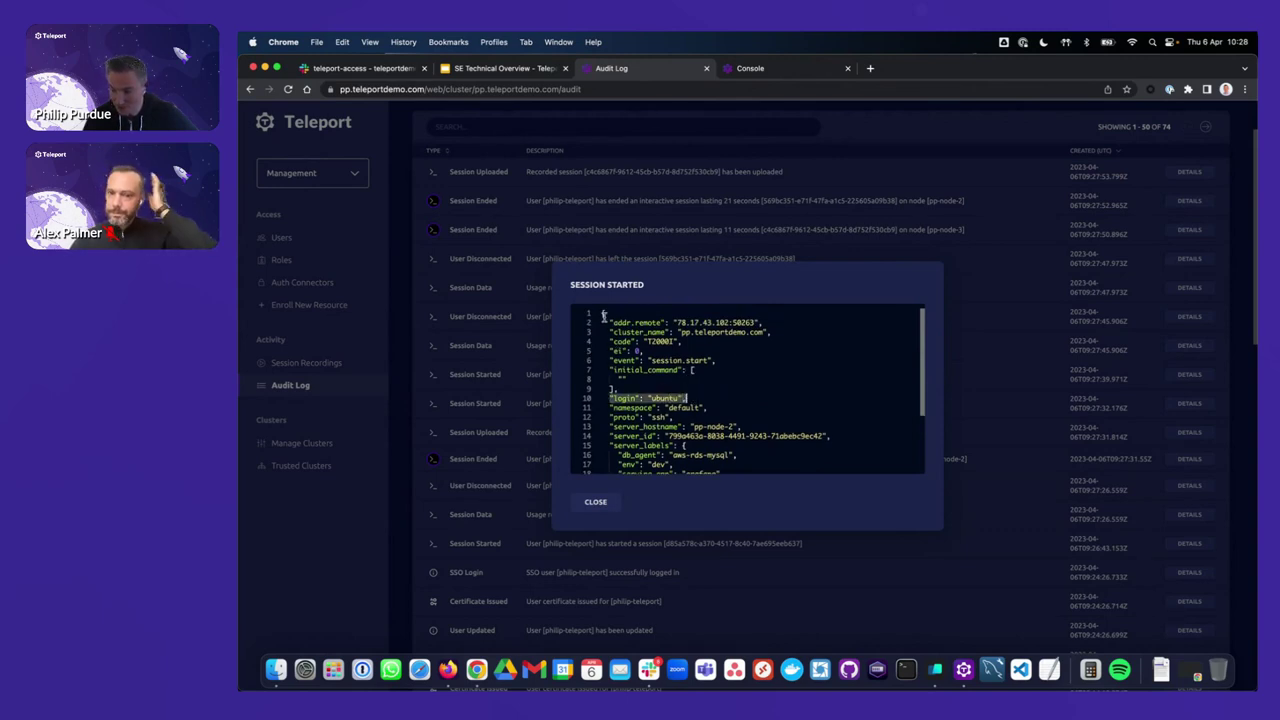
left_click_drag(603, 313, 606, 502)
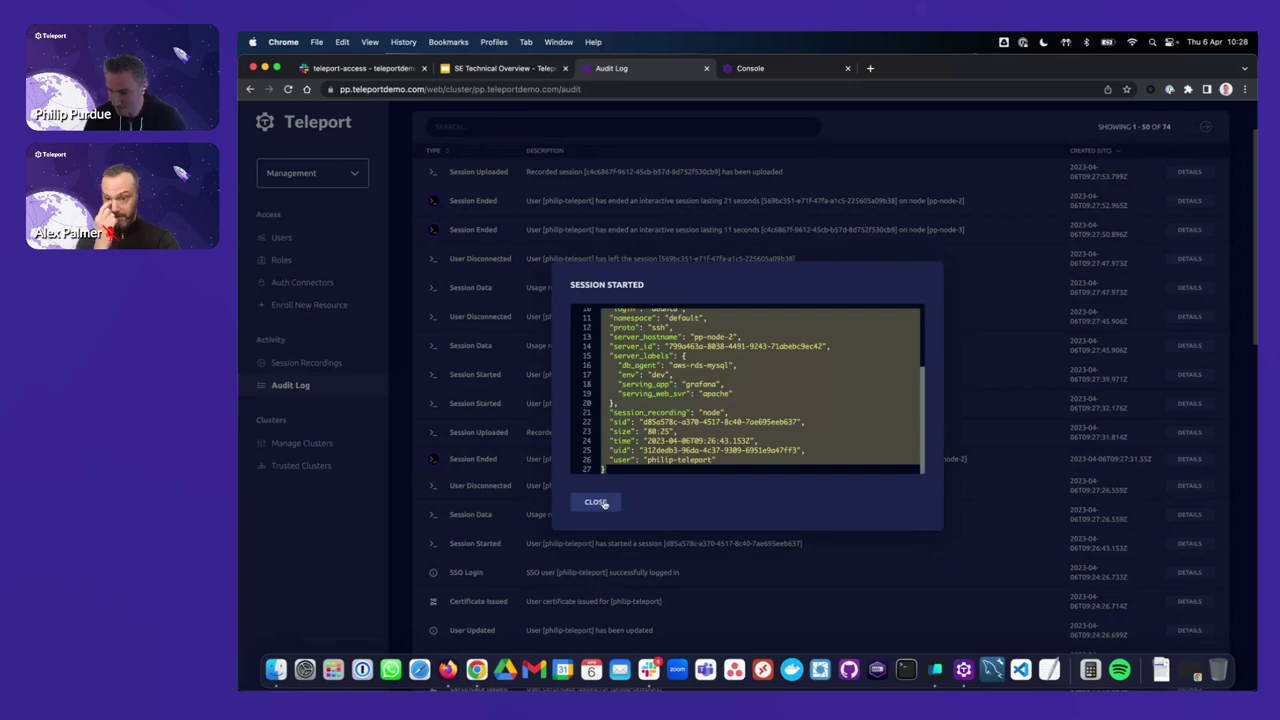
left_click(604, 502)
Step: Play back the recording of the 48-second pp-node-2 session, pausing to highlight its commands, and close the player and Console tabs
left_click(434, 461)
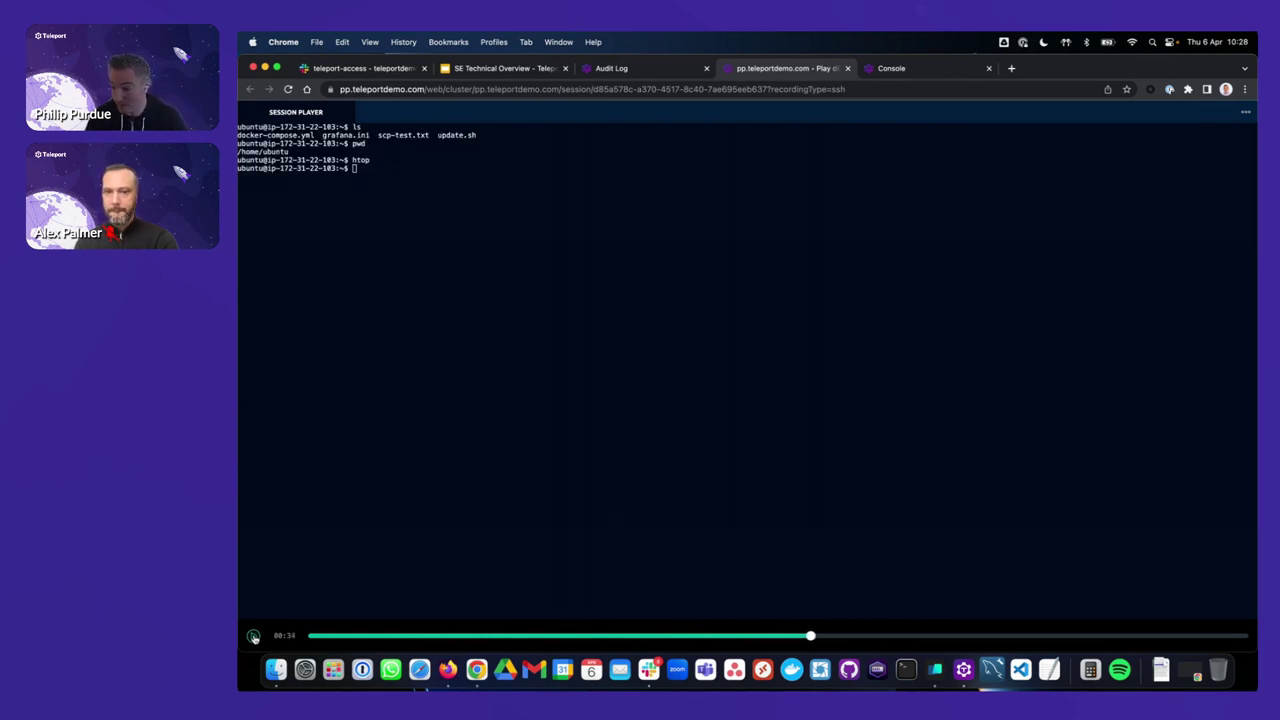
left_click_drag(362, 170, 240, 124)
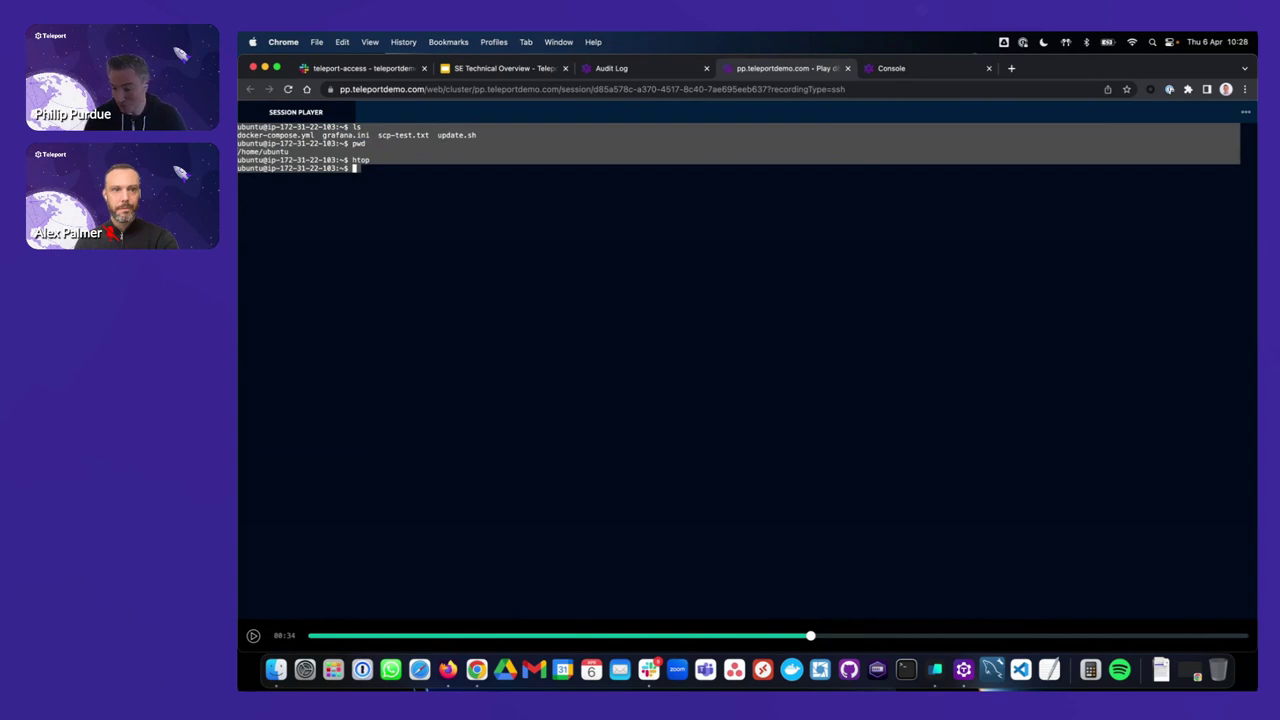
left_click(254, 636)
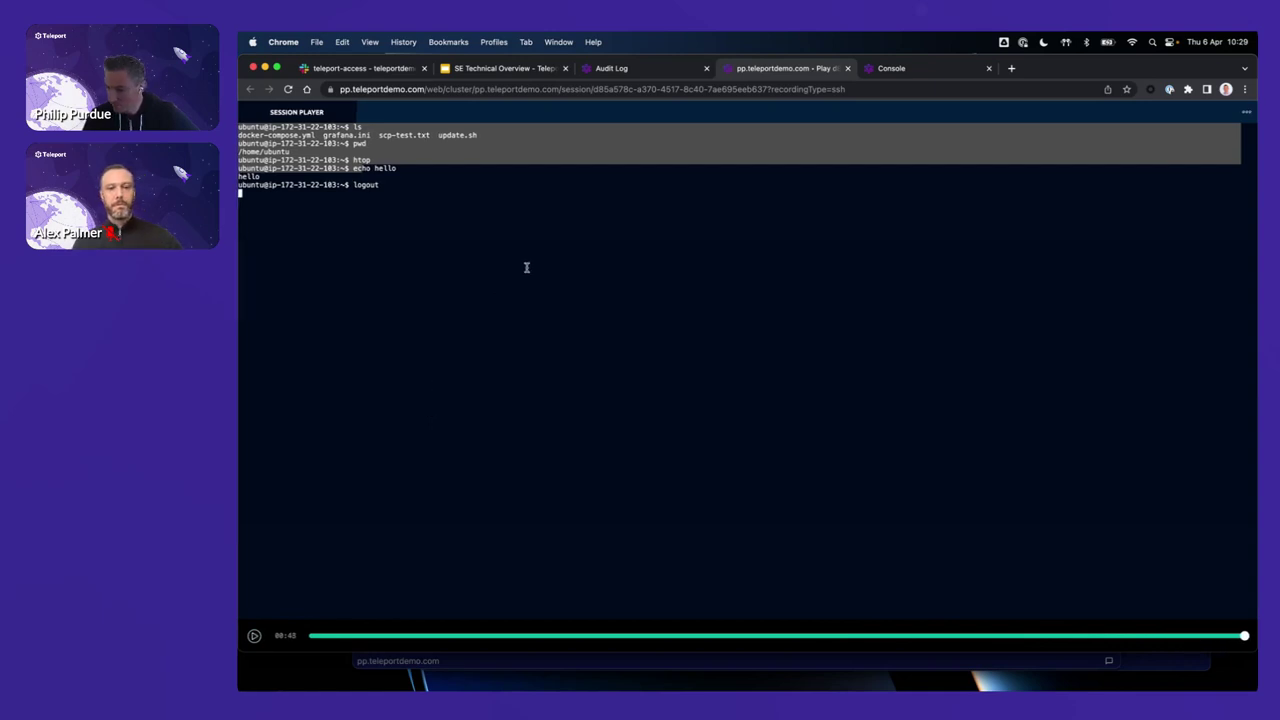
left_click(848, 68)
left_click(848, 68)
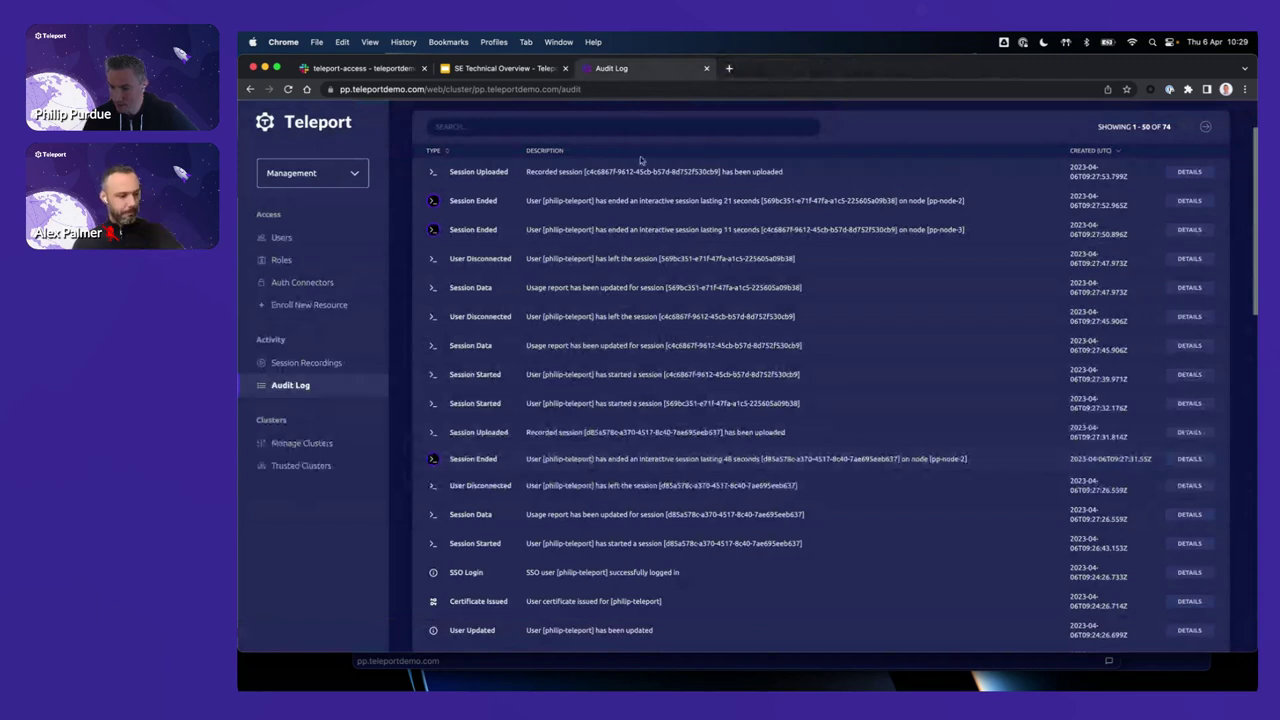
Step: Switch from Management to Resources and open the Applications list
left_click(356, 183)
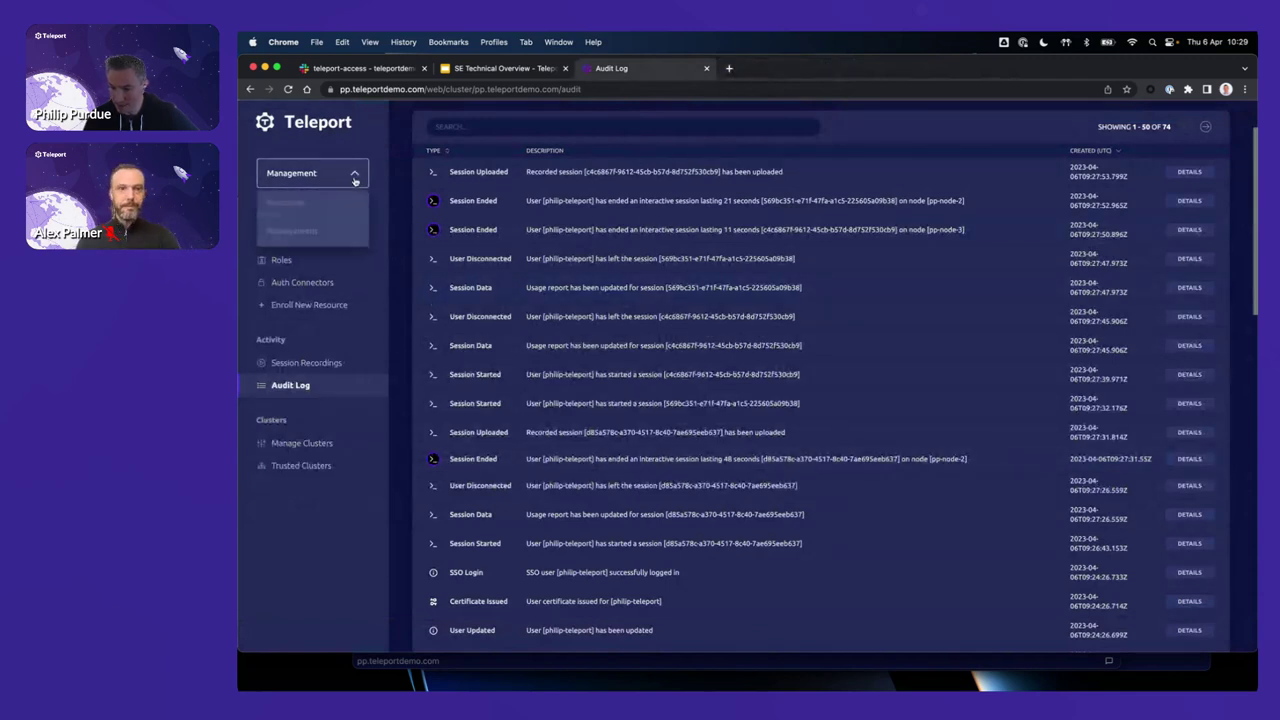
left_click(342, 204)
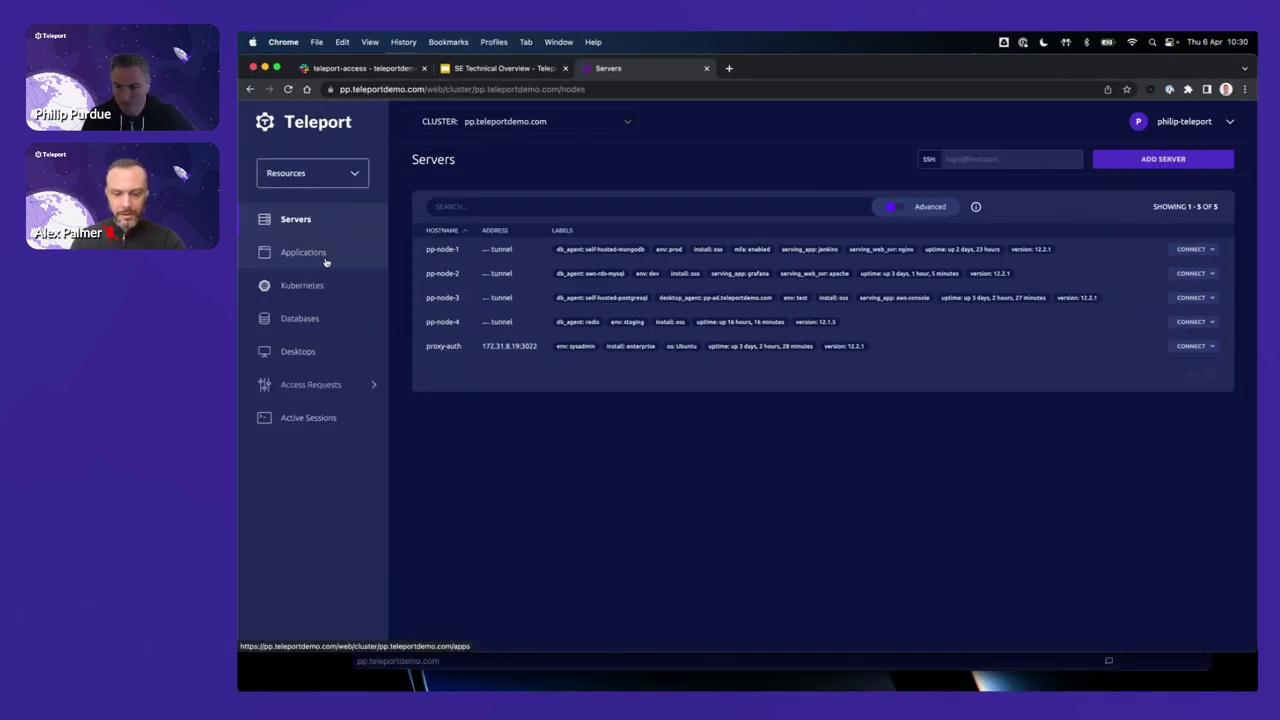
left_click(389, 218)
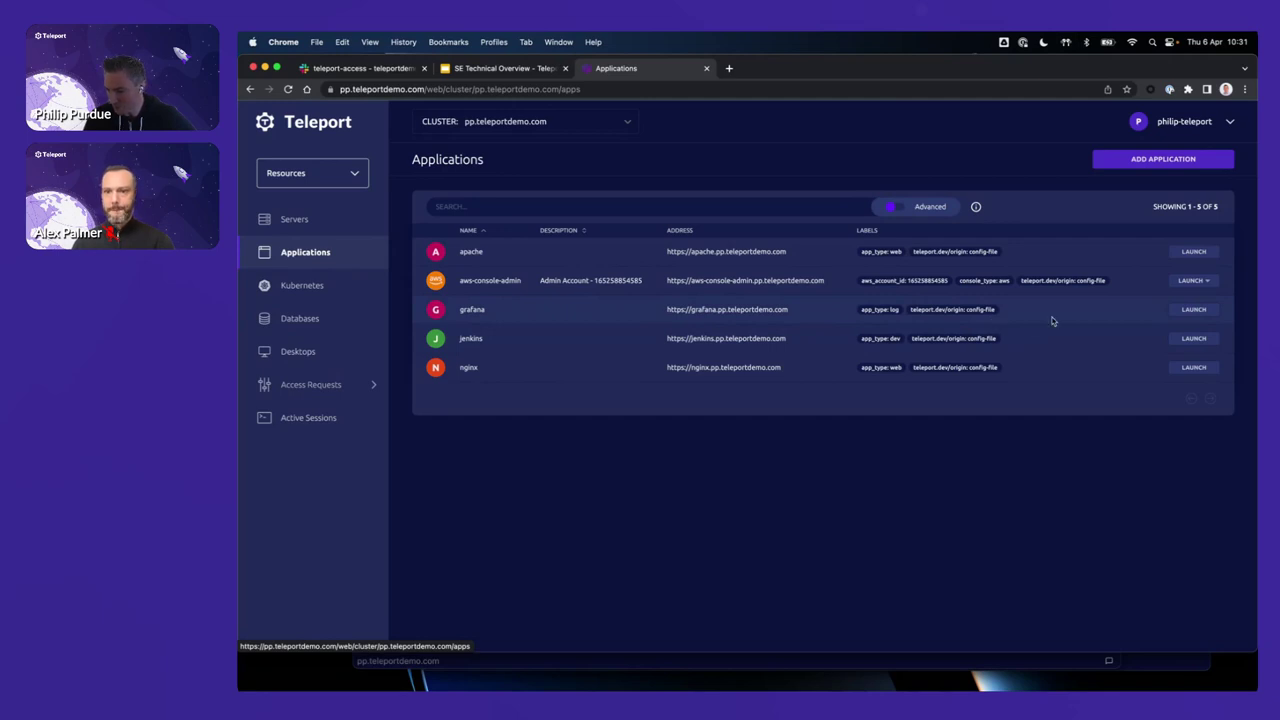
Step: Launch the grafana application, check the signed-in user's profile, return to its home page and close it
left_click(1194, 310)
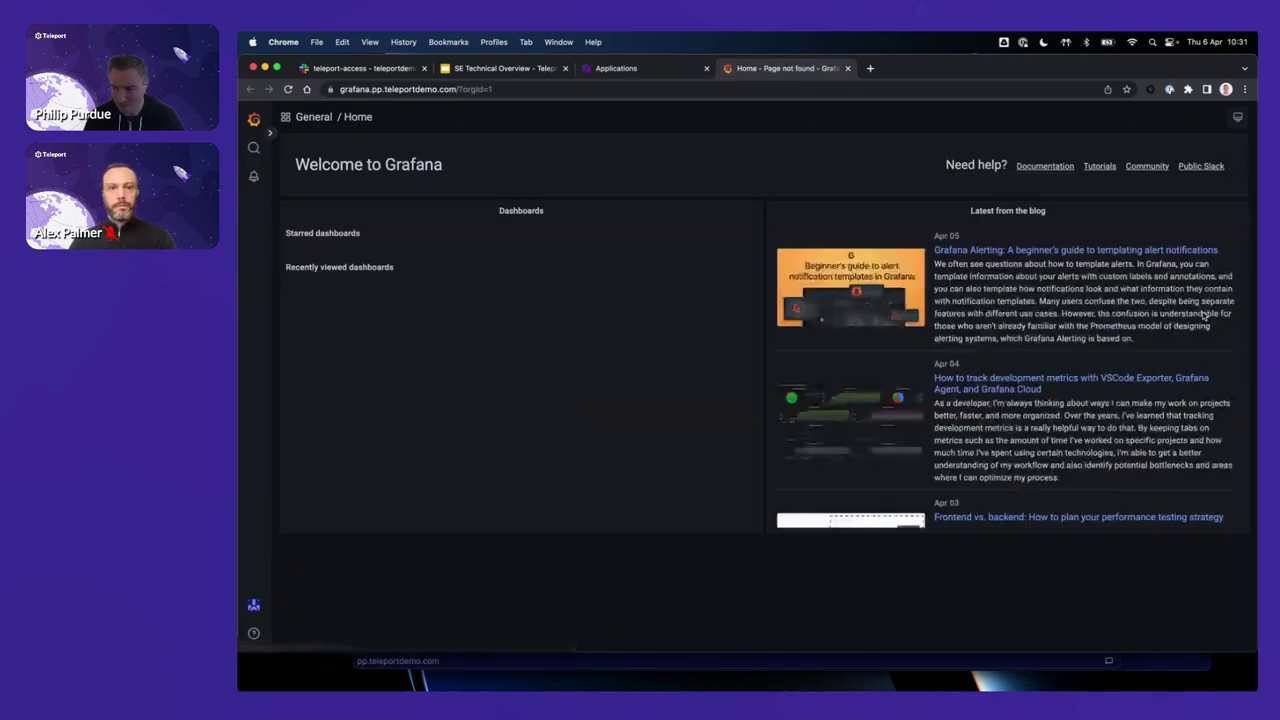
left_click(254, 606)
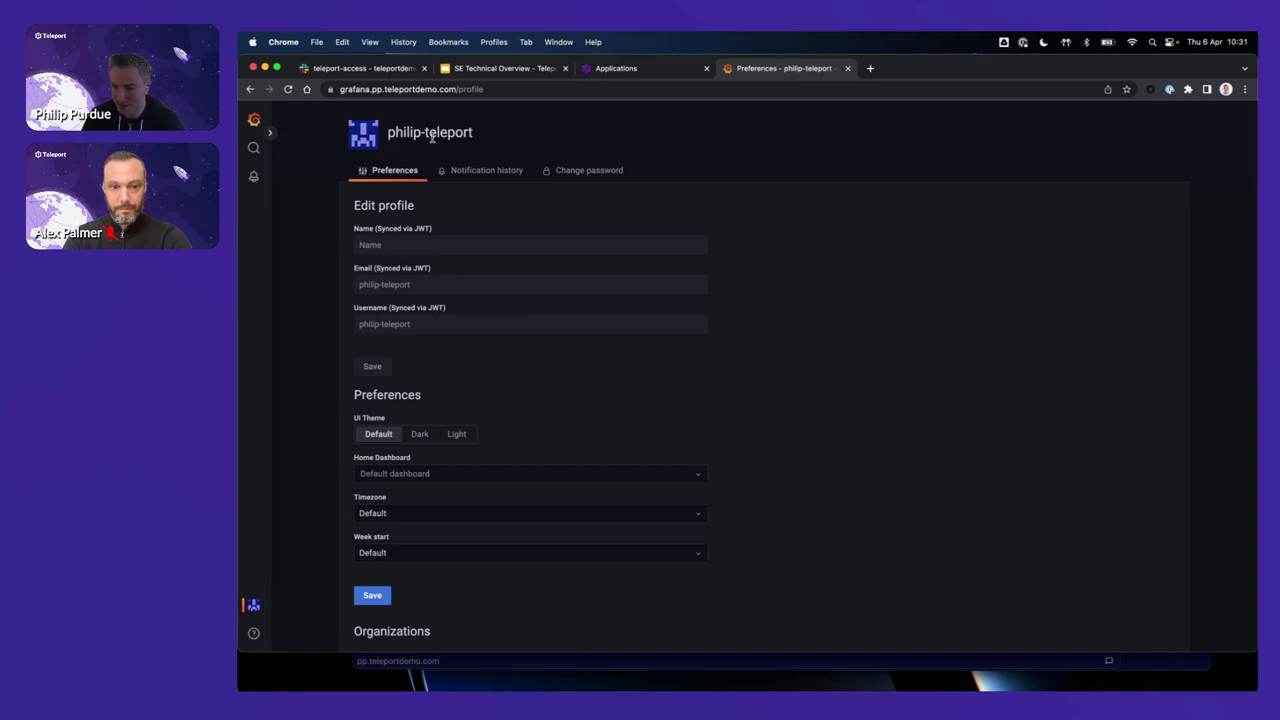
left_click(254, 119)
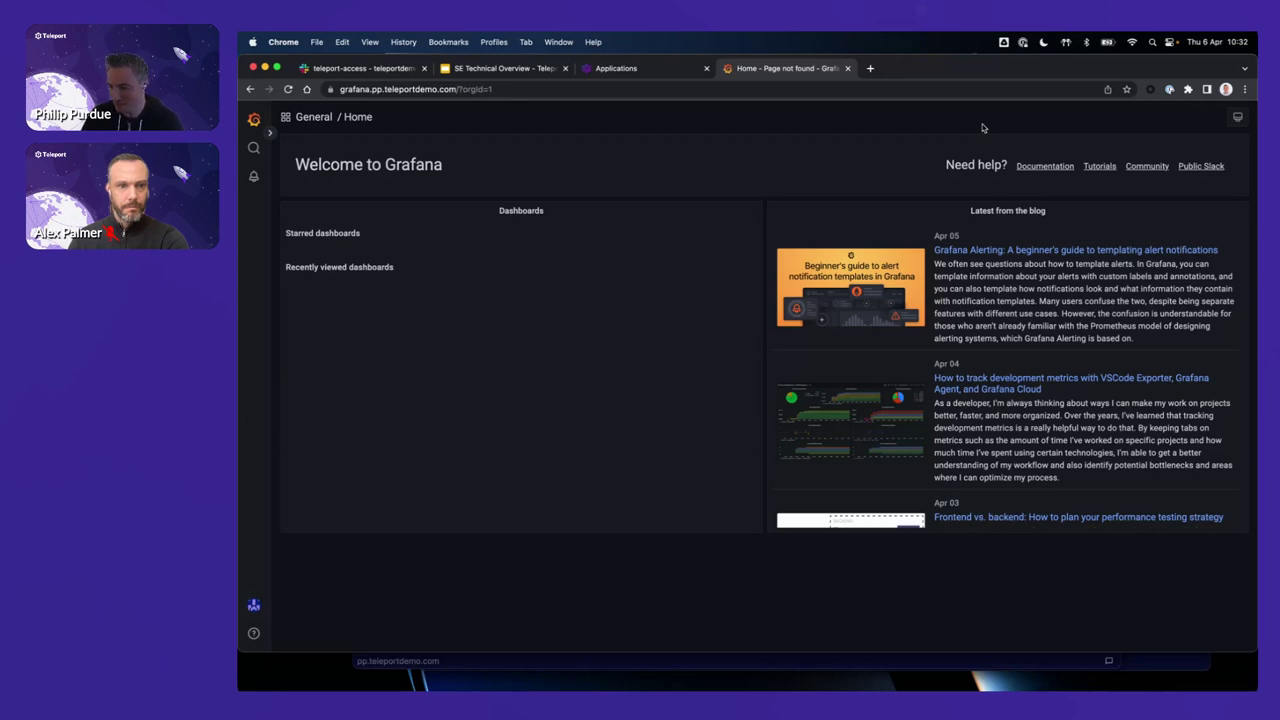
left_click(848, 69)
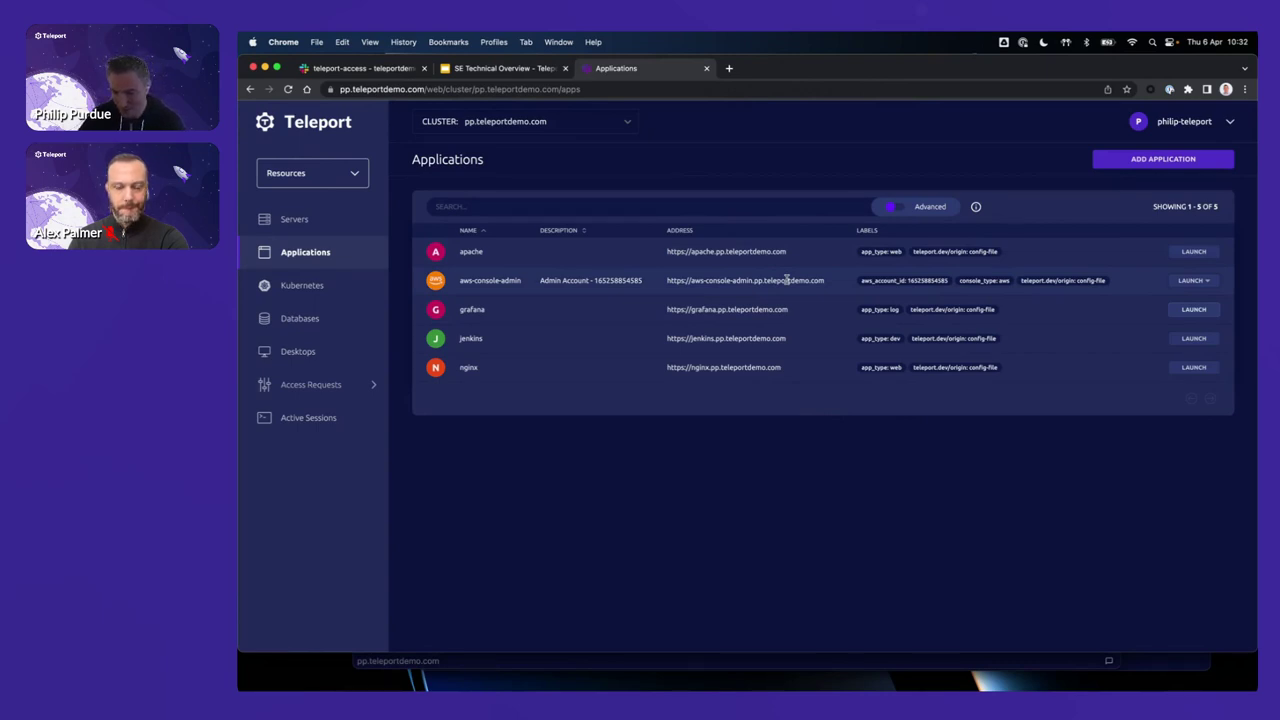
Step: Launch aws-console-admin with the pp-readonly-account-role IAM role, view the AWS console home and close it
left_click(1190, 284)
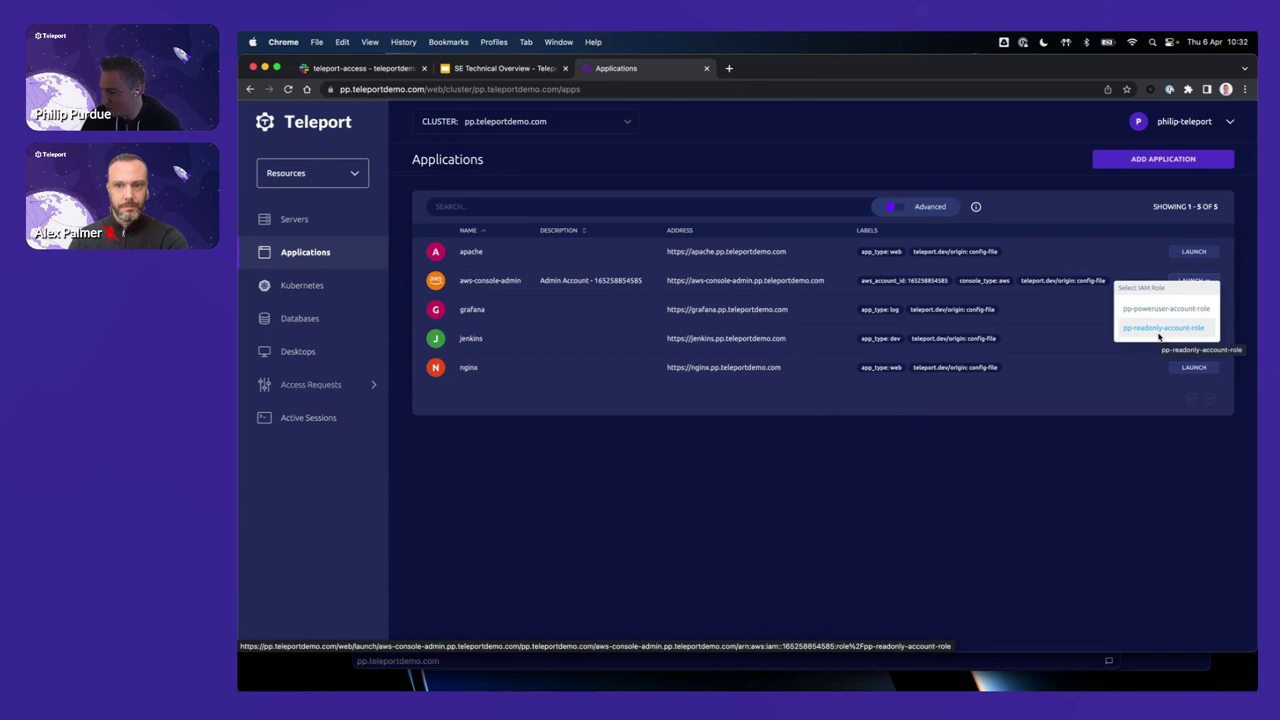
left_click(1159, 333)
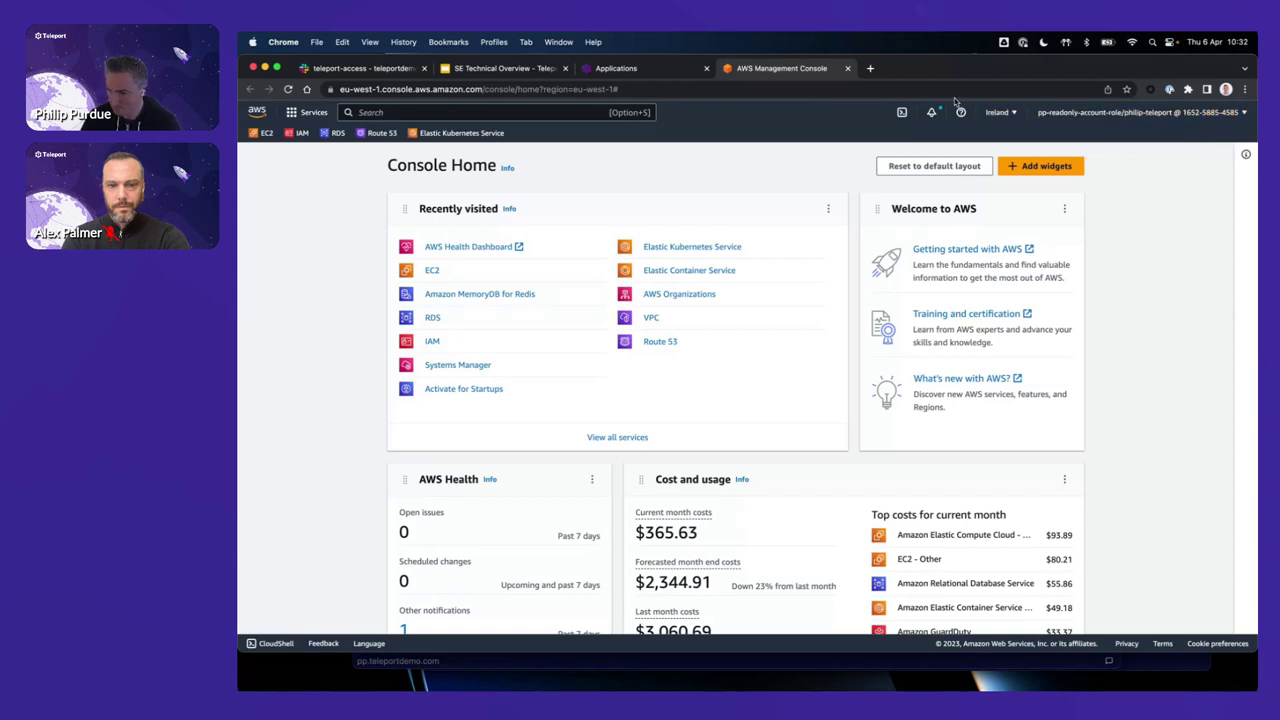
left_click(847, 68)
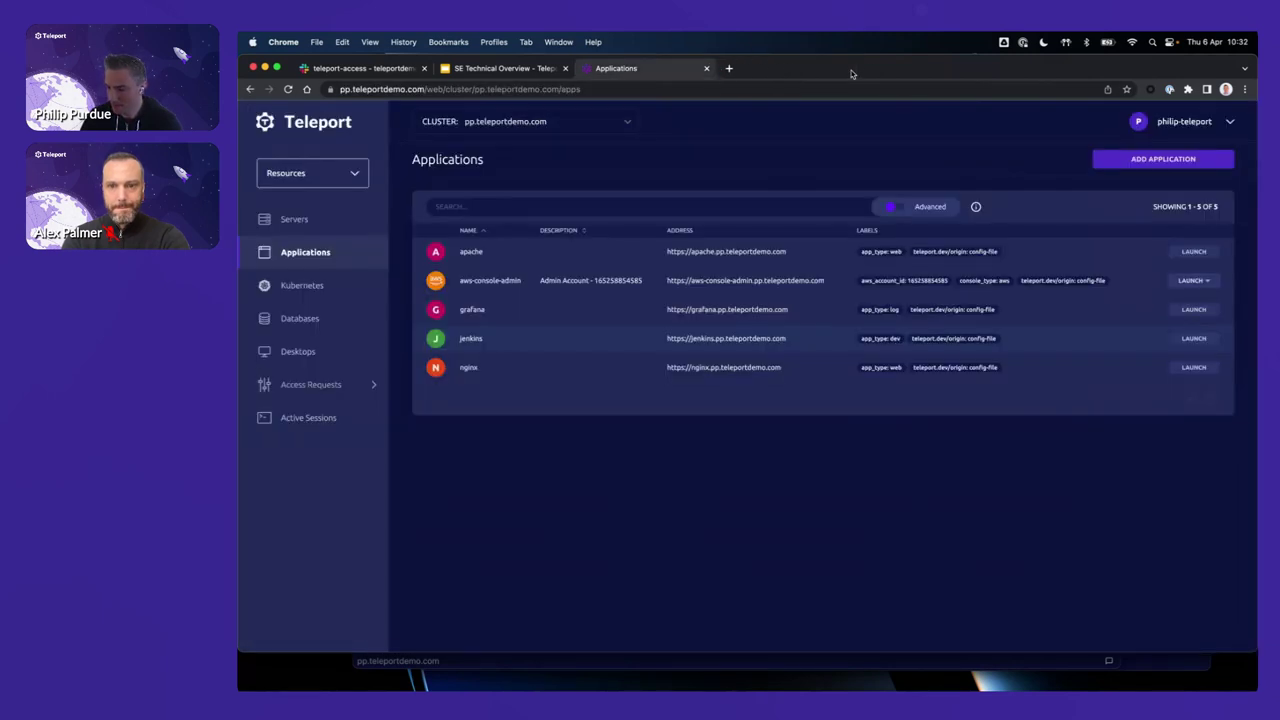
Step: Review the connection instructions for the aws-eks-k8s-dev Kubernetes cluster and close them
left_click(326, 288)
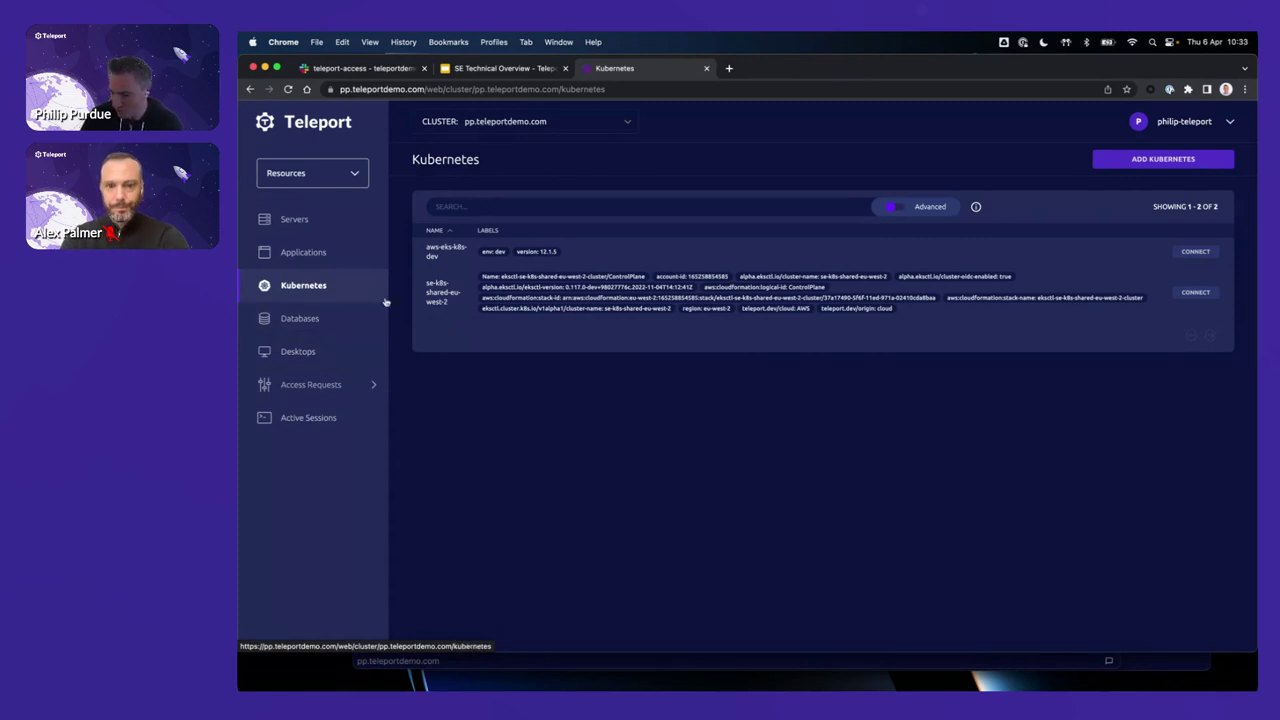
left_click(1195, 251)
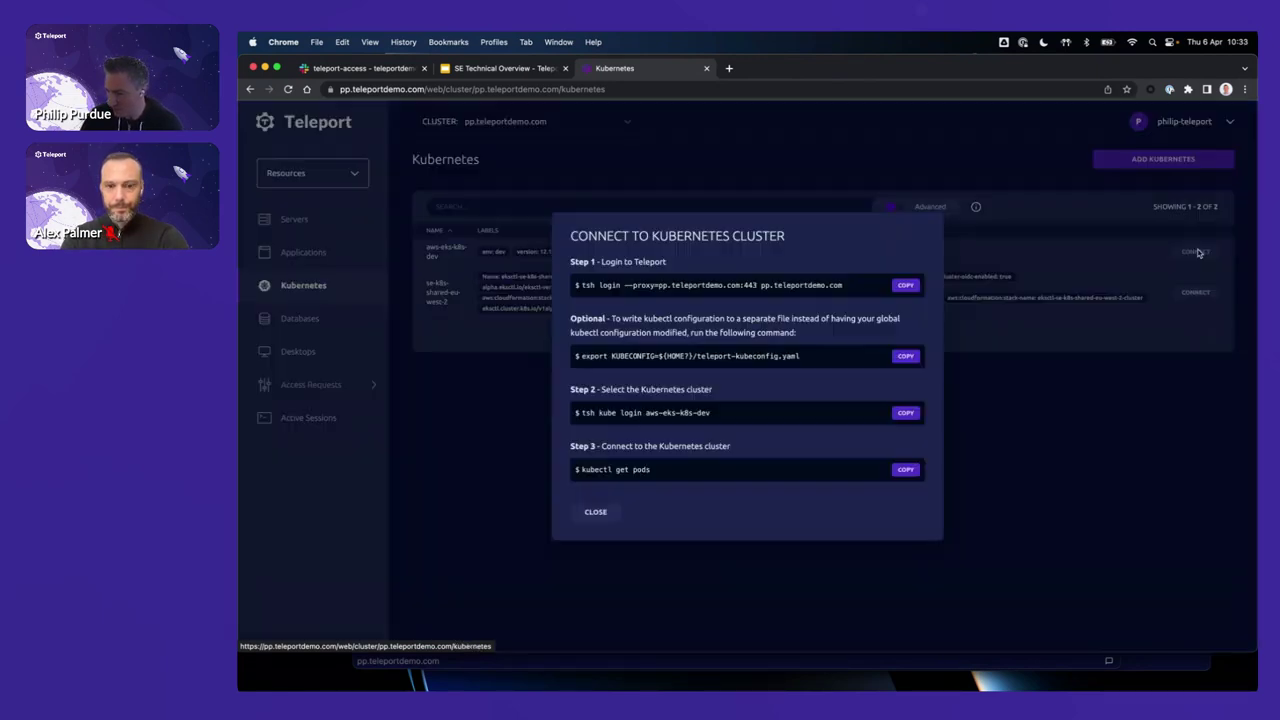
left_click(590, 512)
Step: Review the connection instructions for the mongodb database and close them
left_click(350, 318)
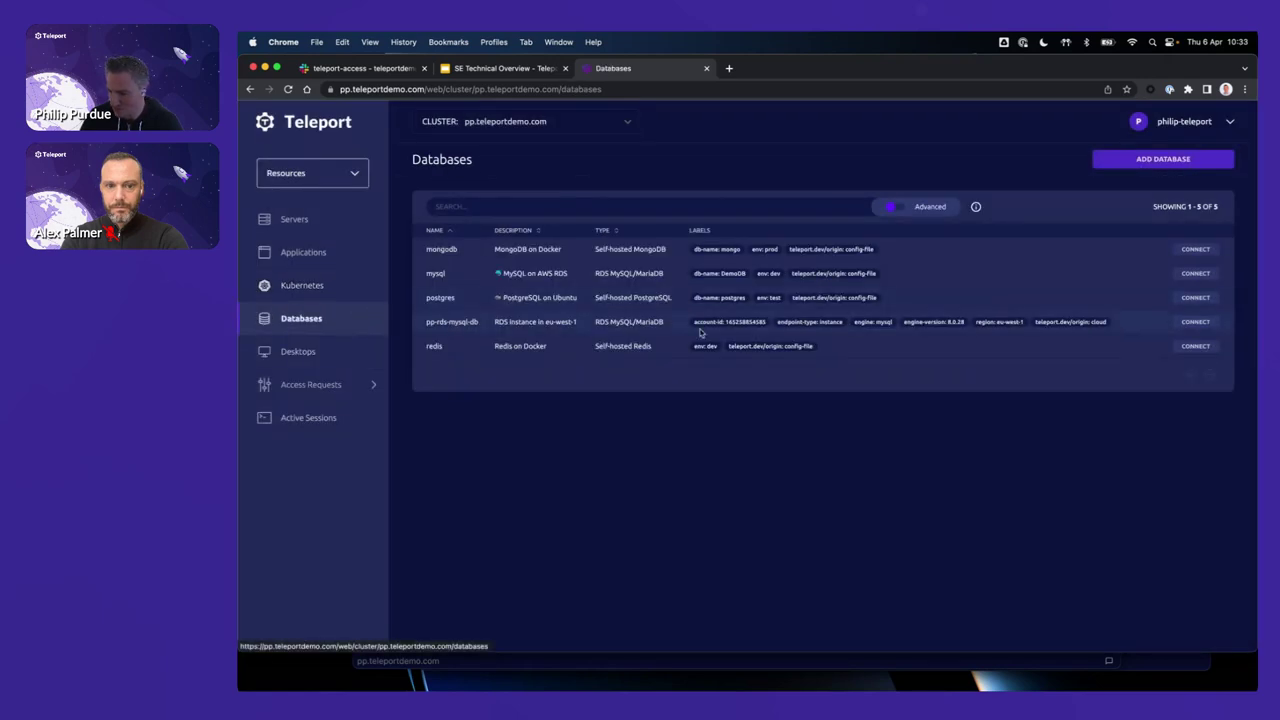
left_click(1195, 251)
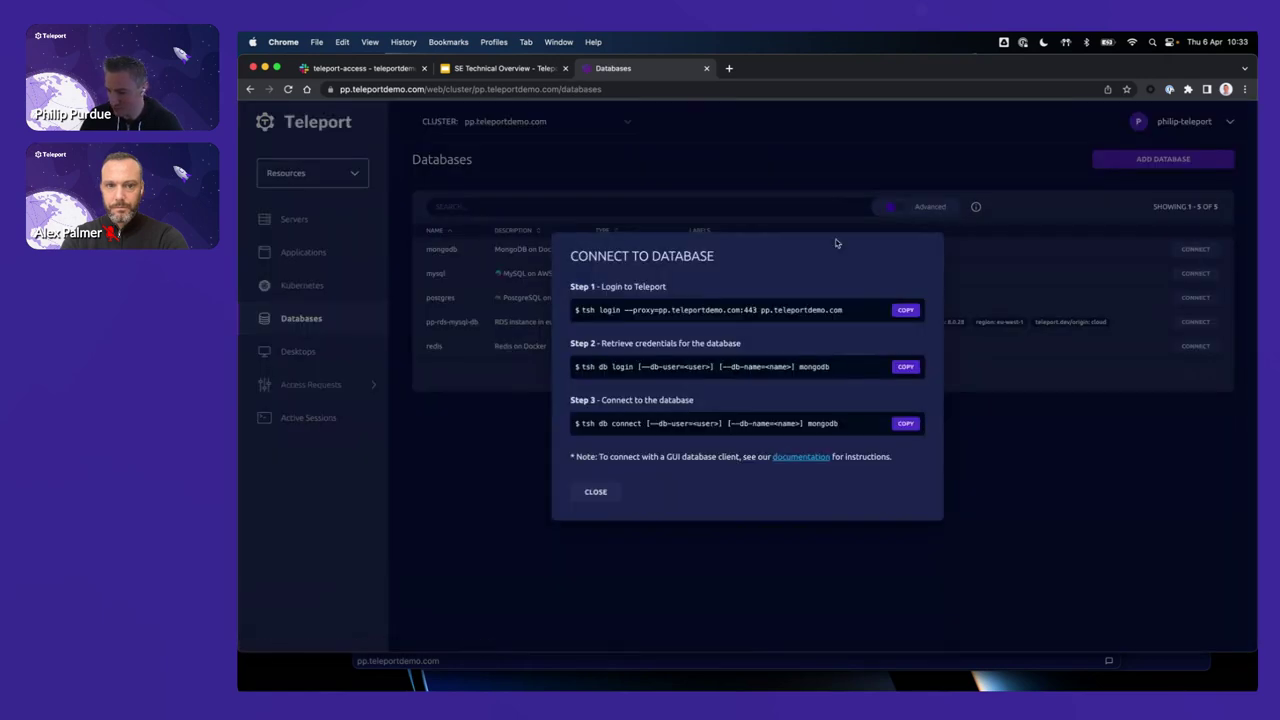
left_click(594, 493)
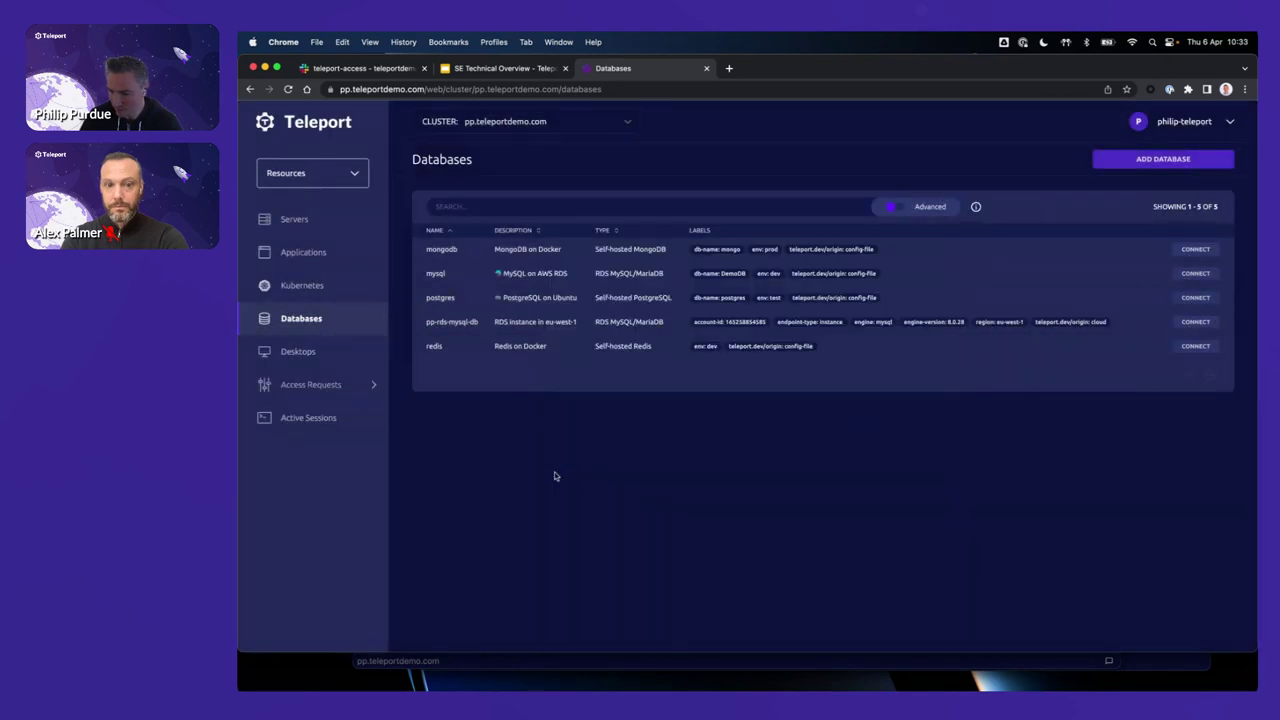
Step: Connect to the Windows desktop EC2AMAZ-028ATSN at 172.31.0.182 as Administrator
left_click(311, 353)
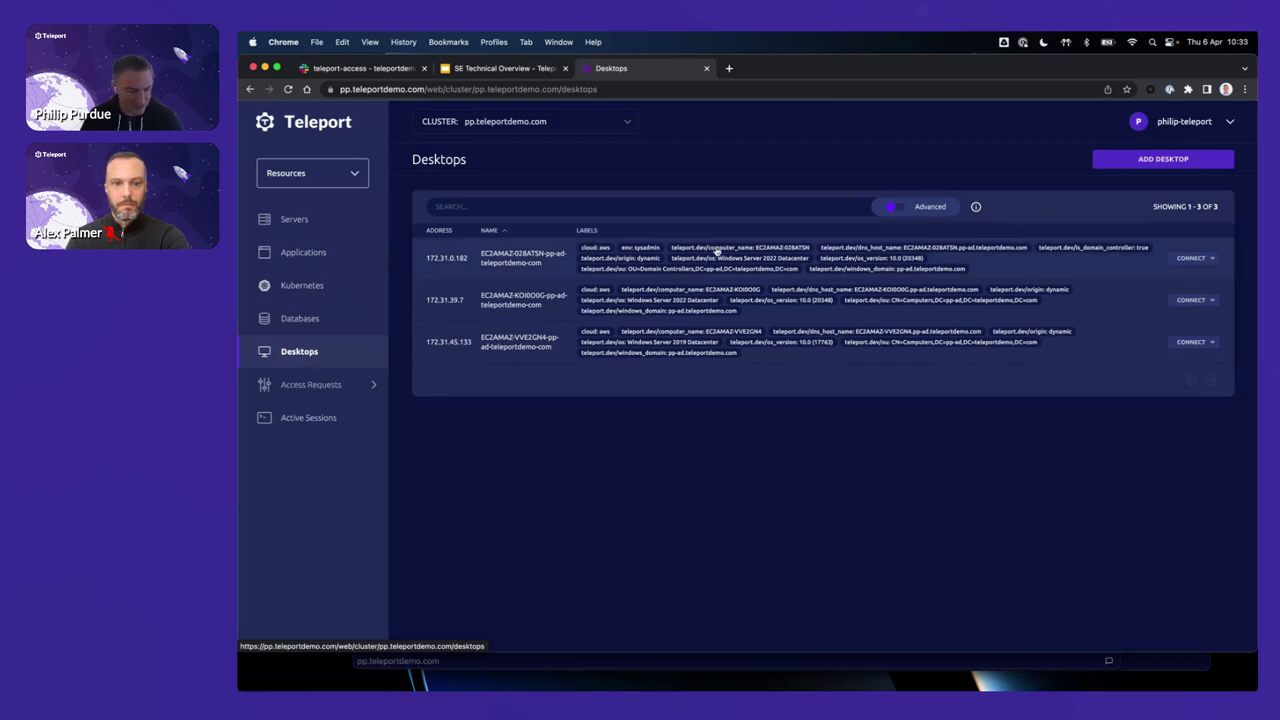
left_click(1204, 261)
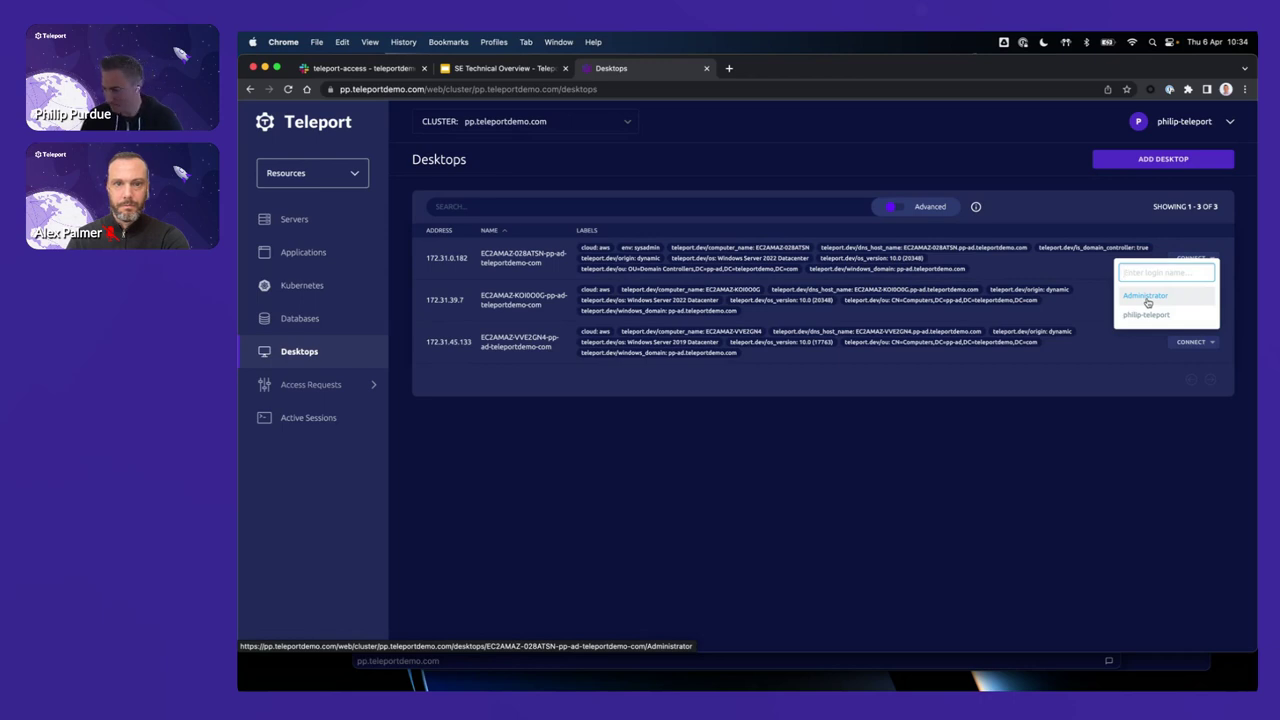
left_click(1146, 296)
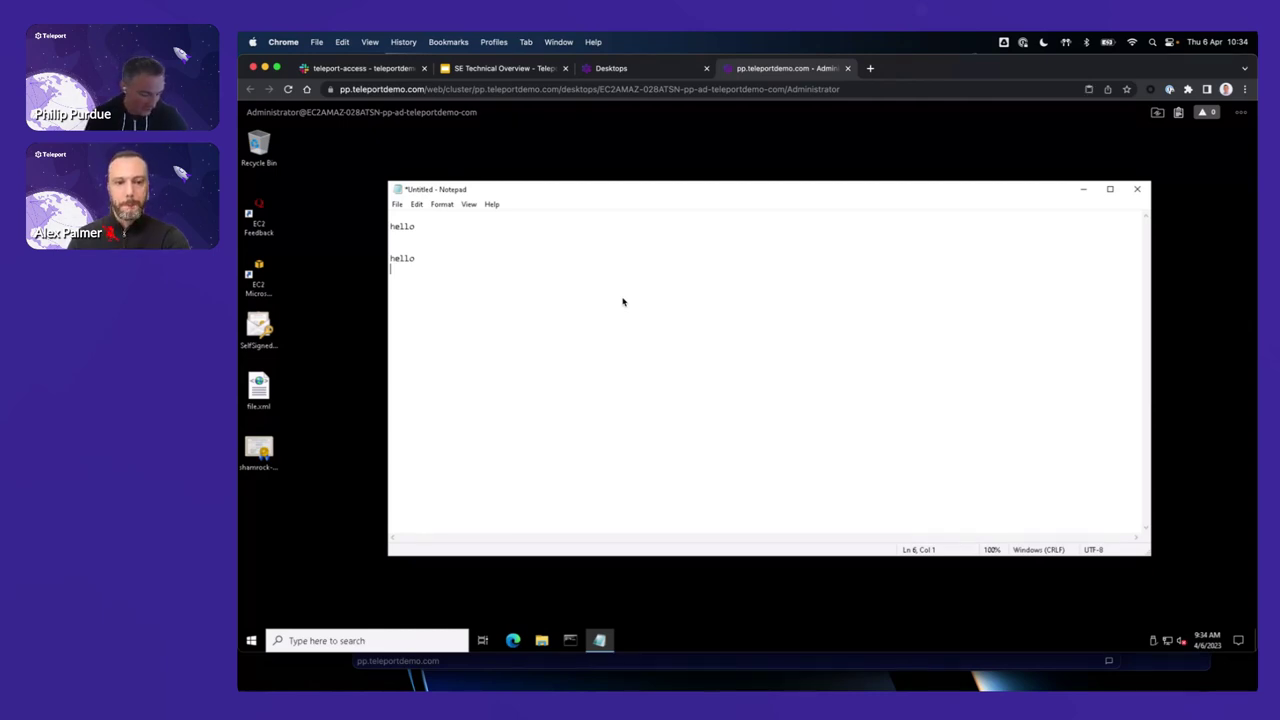
Step: Copy all the text in the remote Notepad document and paste it at the end
key("ctrl+a")
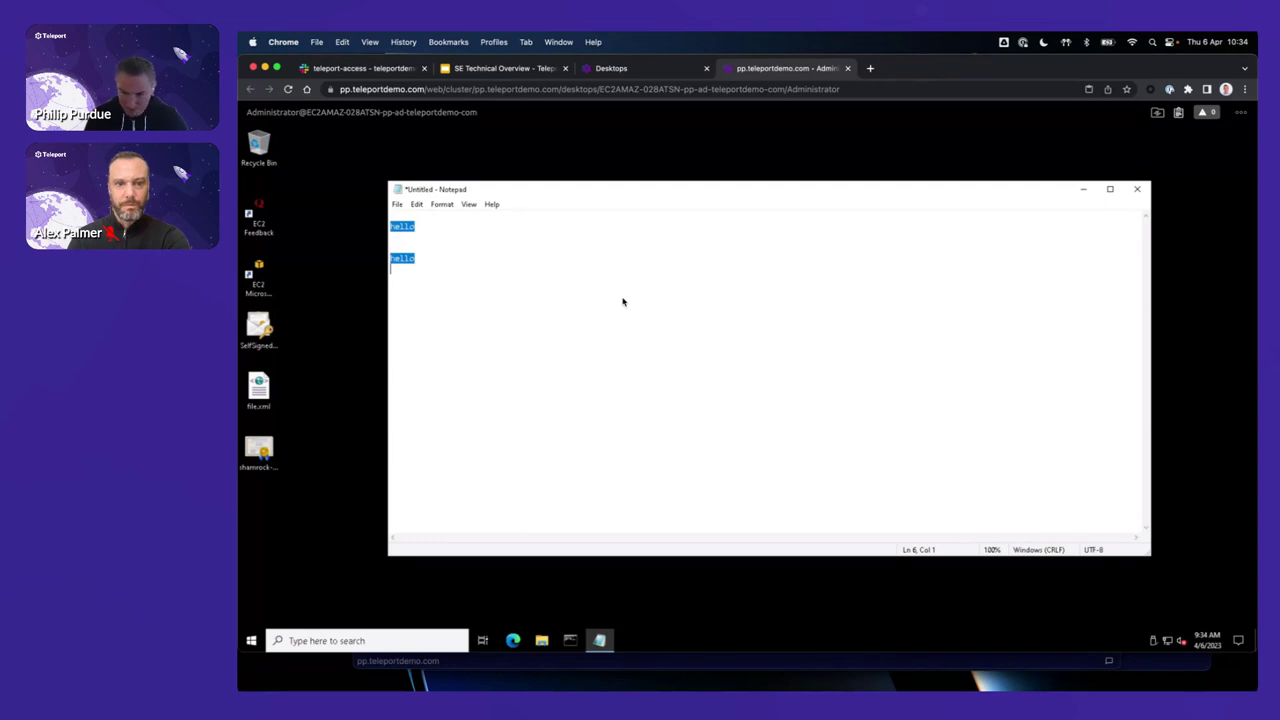
key("ctrl+c")
key("Right")
key("ctrl+v")
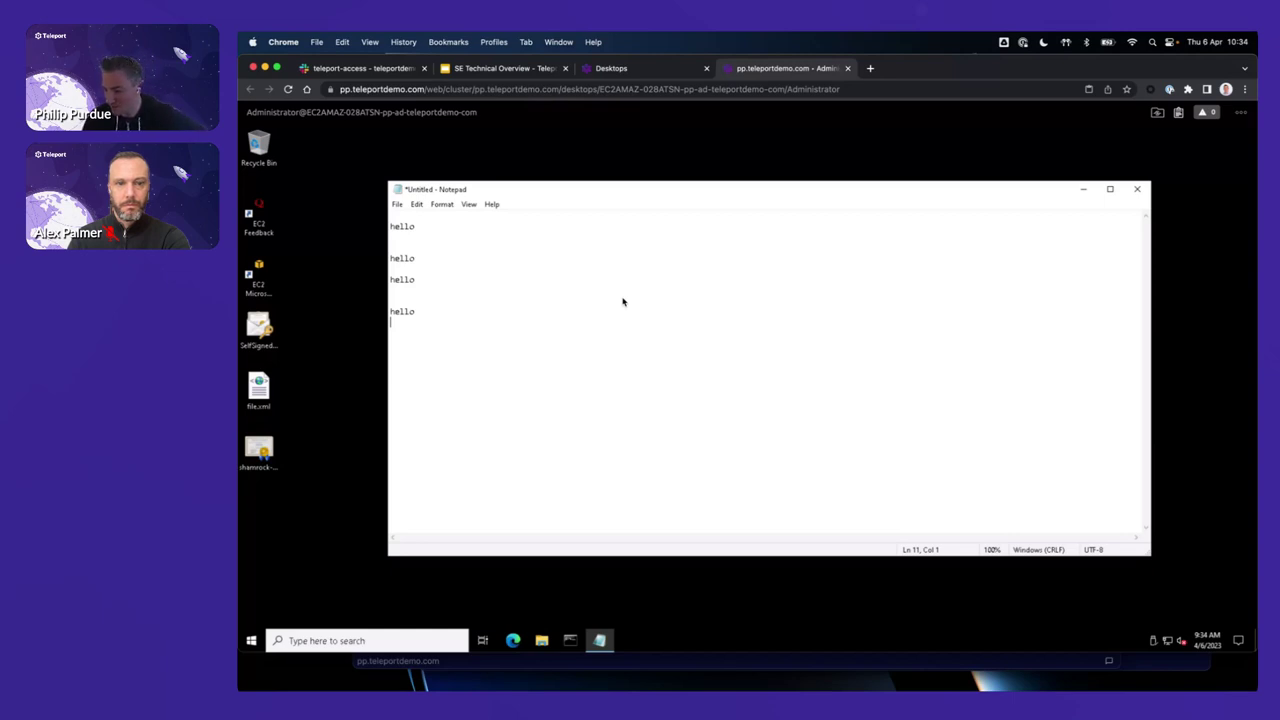
Step: Open the folder chooser for sharing a local directory with the remote desktop and cancel without selecting a folder
left_click(1241, 113)
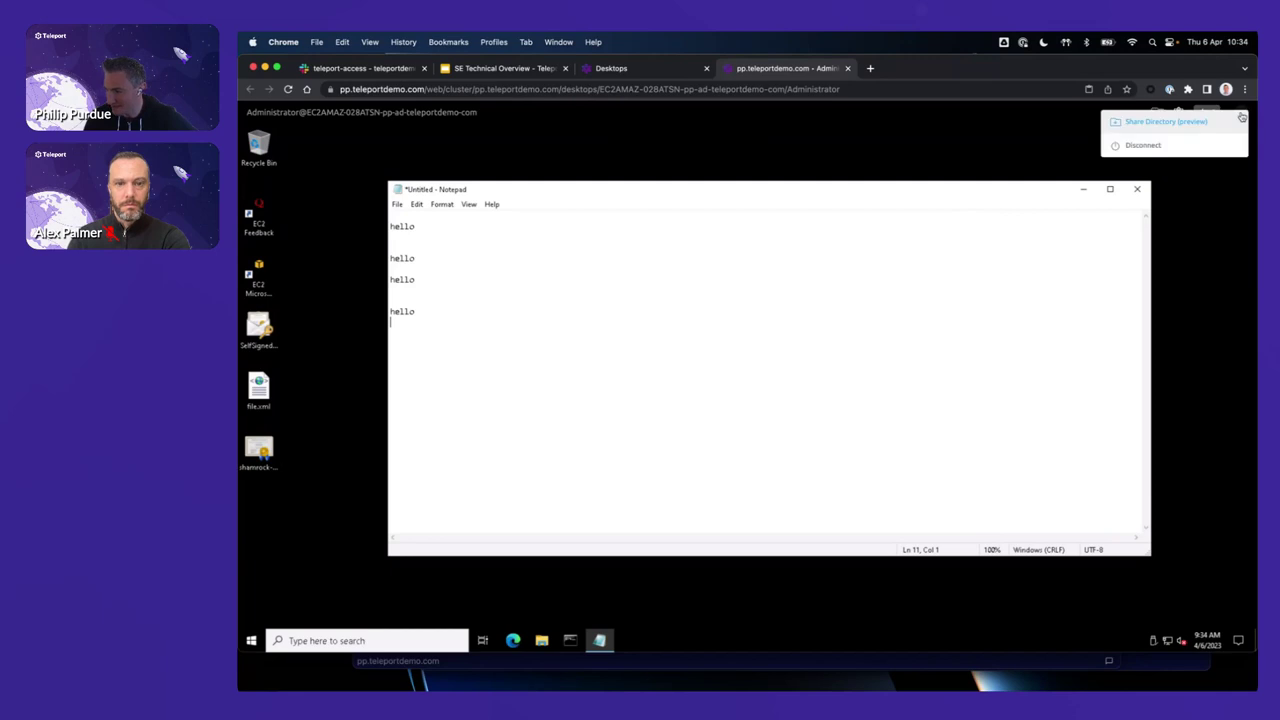
left_click(1205, 131)
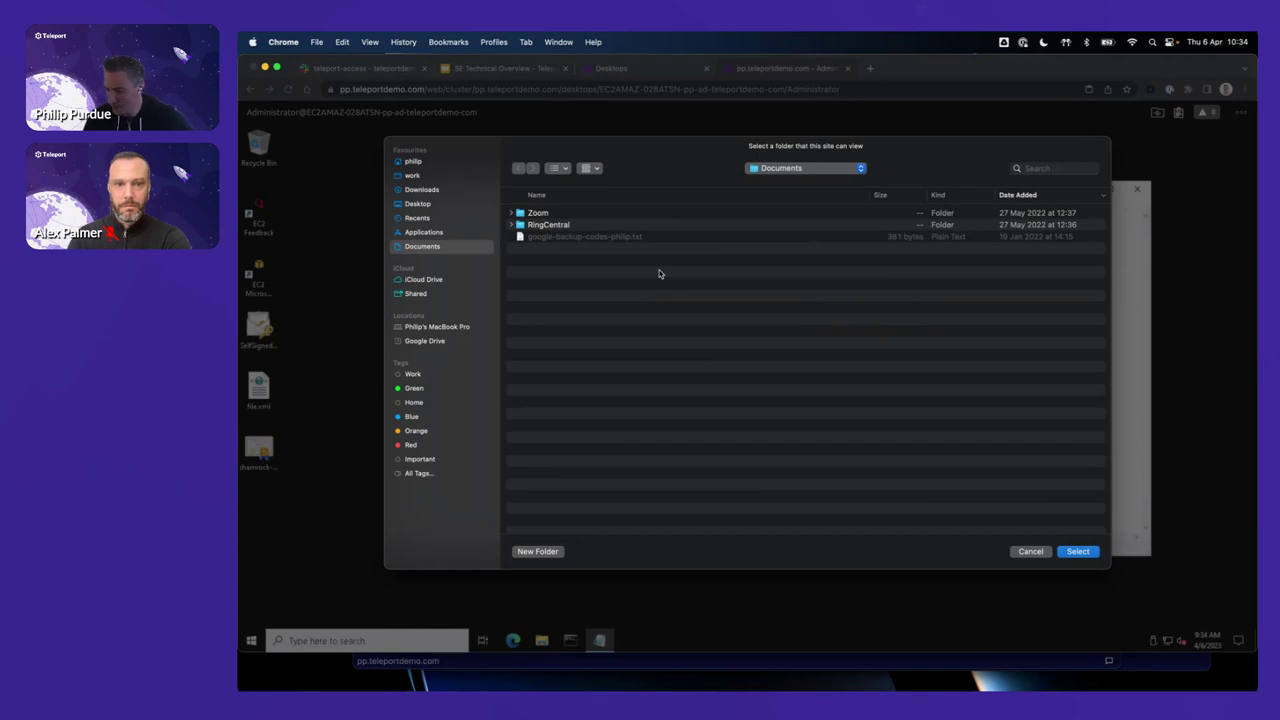
left_click(1022, 552)
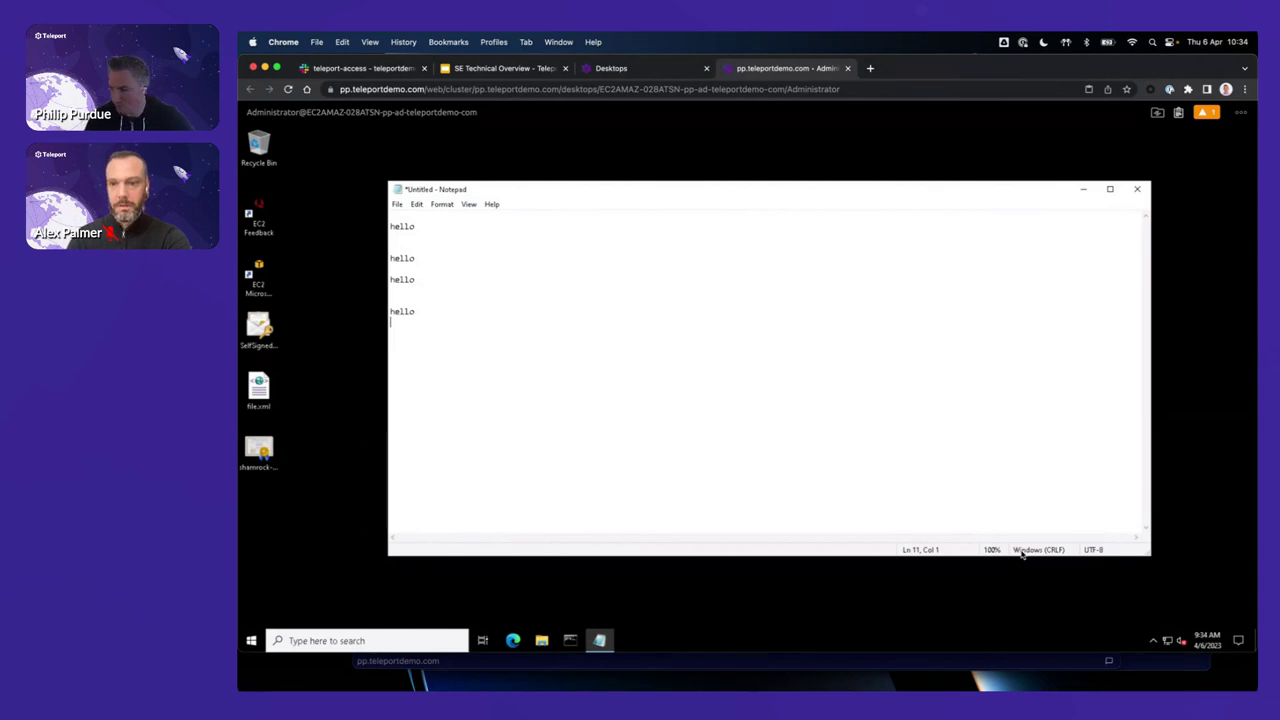
Step: Disconnect the remote Windows desktop session and close its browser tab
left_click(1242, 113)
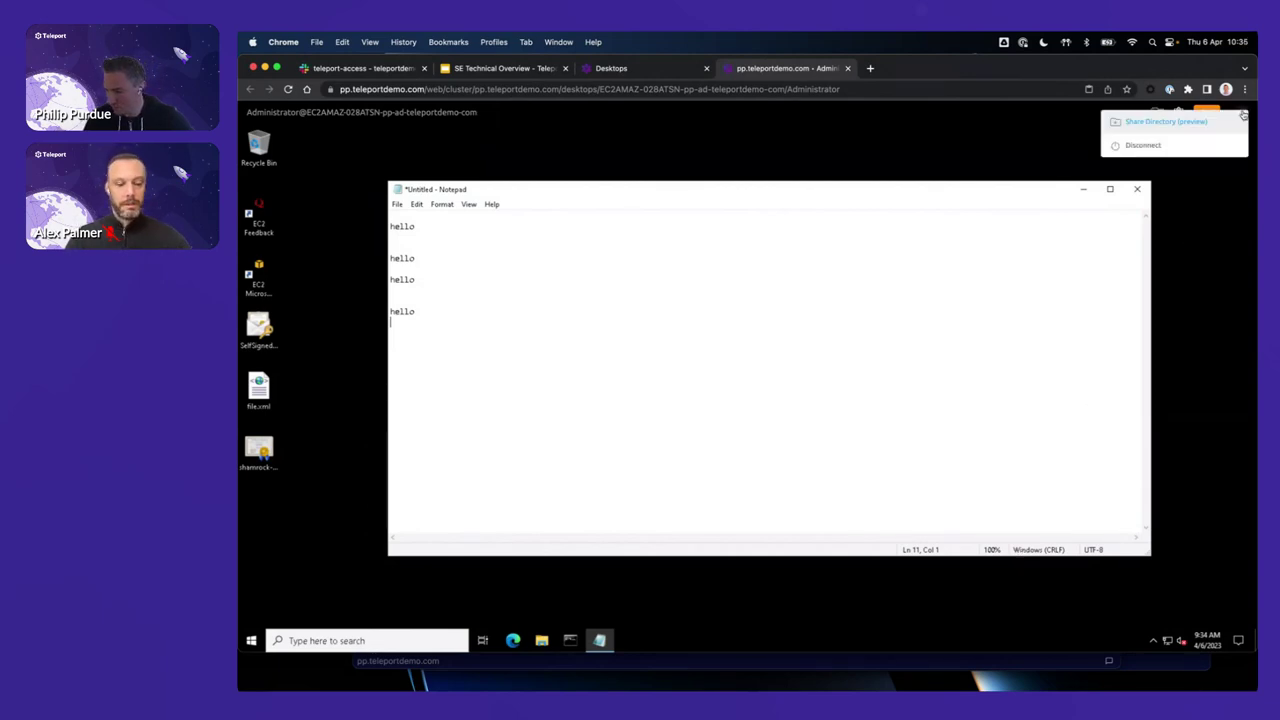
left_click(1160, 147)
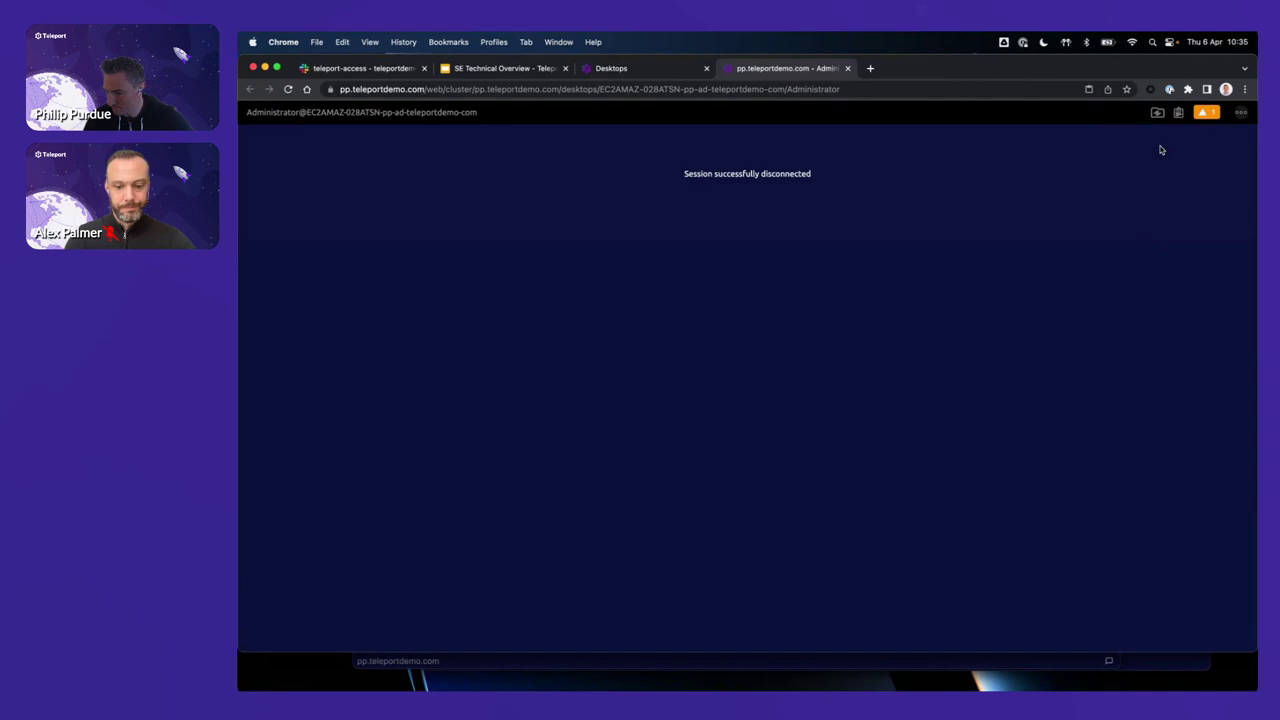
left_click(848, 68)
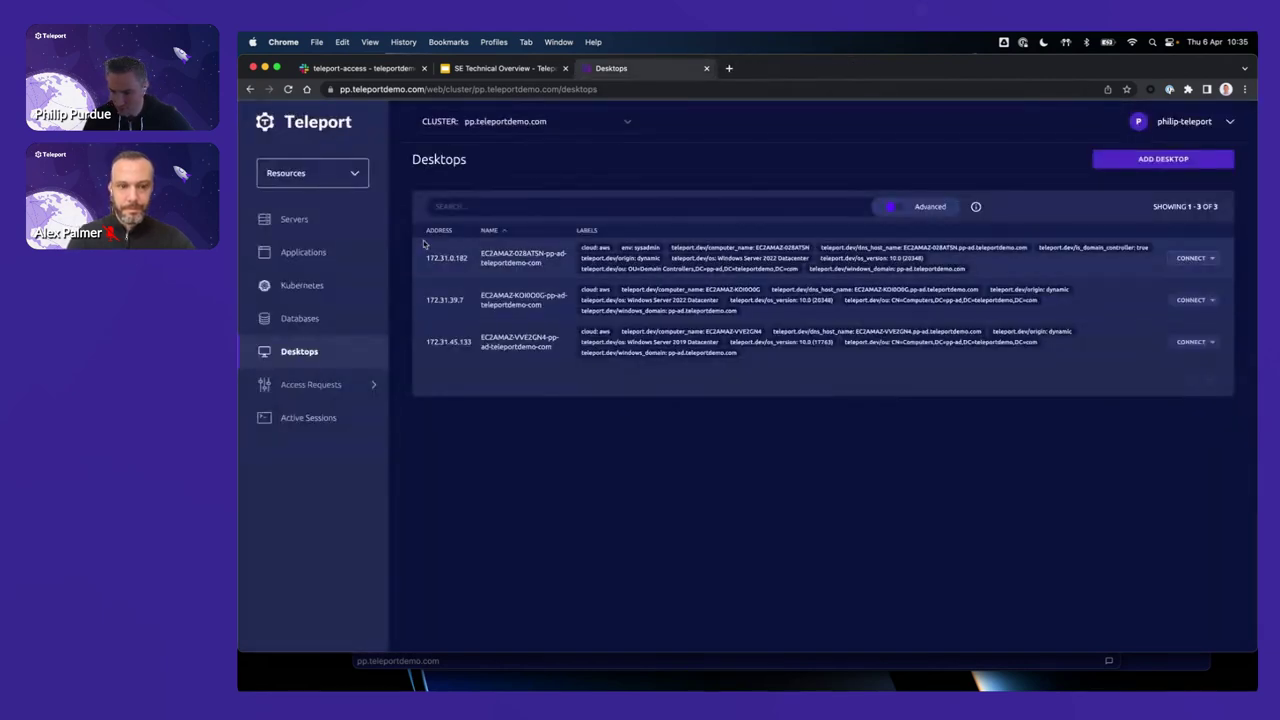
Step: Play the session recording of the EC2AMAZ-028ATSN desktop at 4.0x speed and close the player
left_click(342, 176)
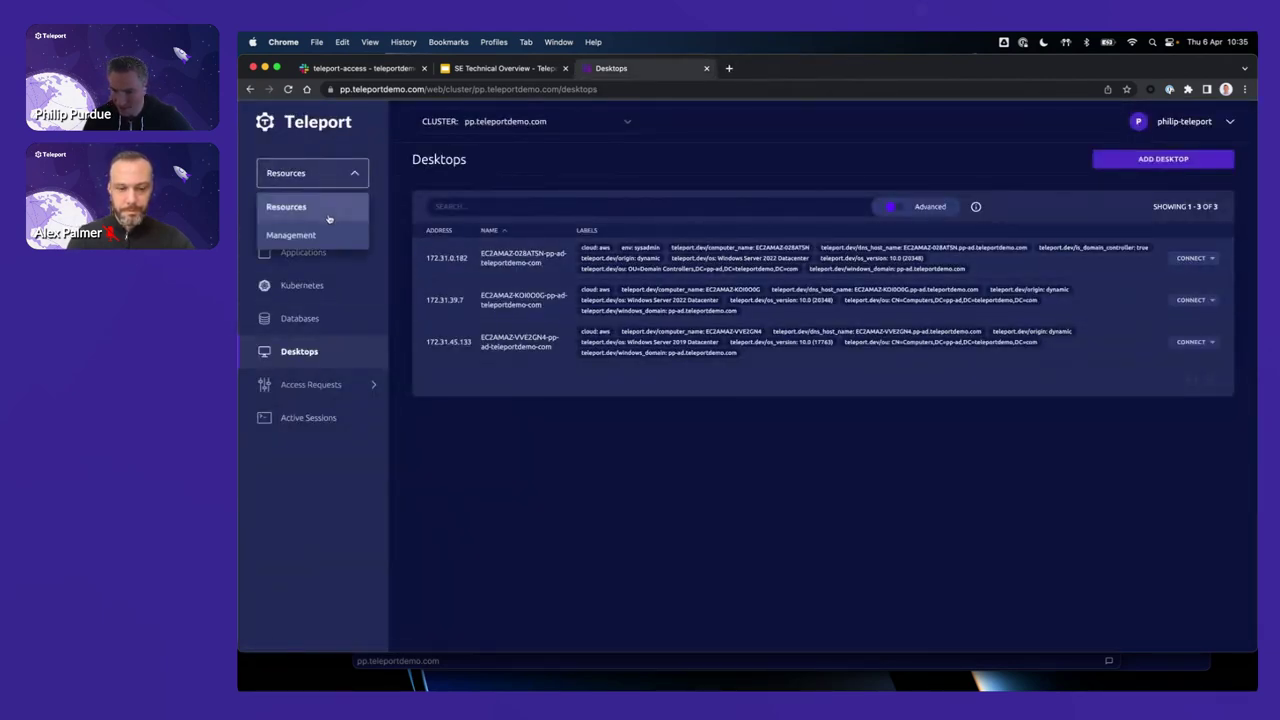
left_click(290, 235)
left_click(308, 363)
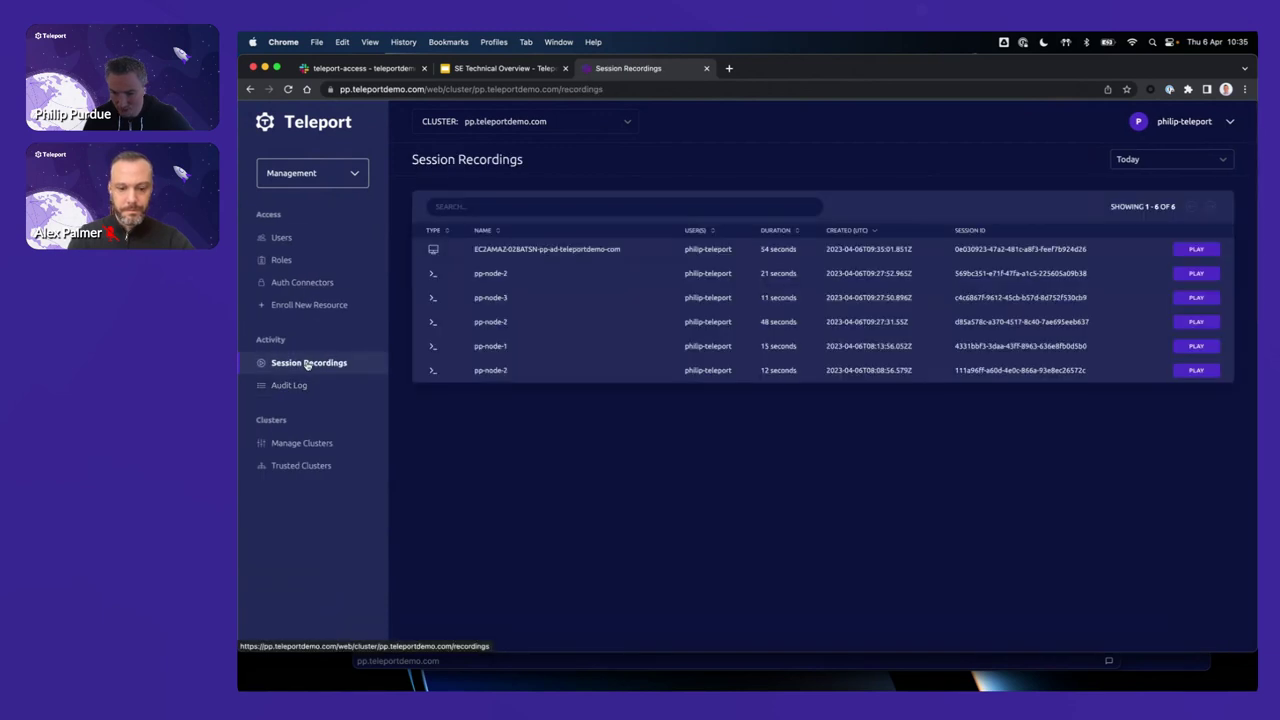
left_click(1184, 255)
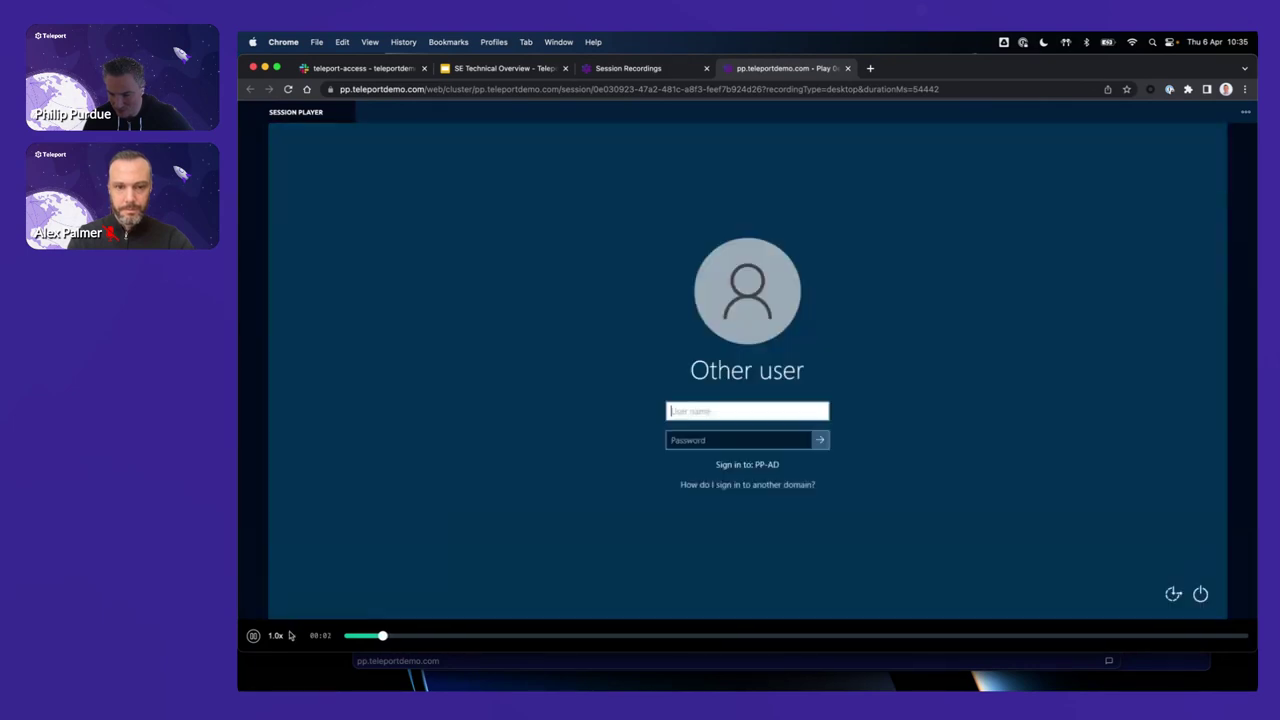
left_click(279, 635)
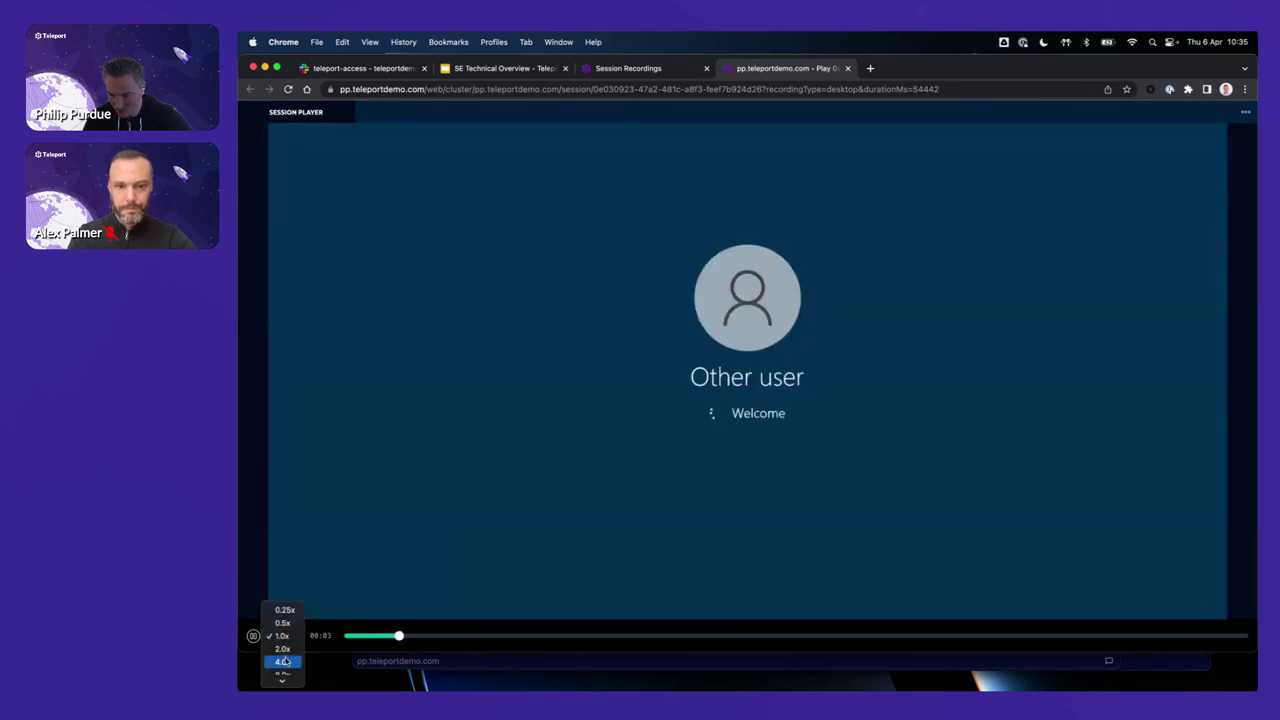
left_click(283, 661)
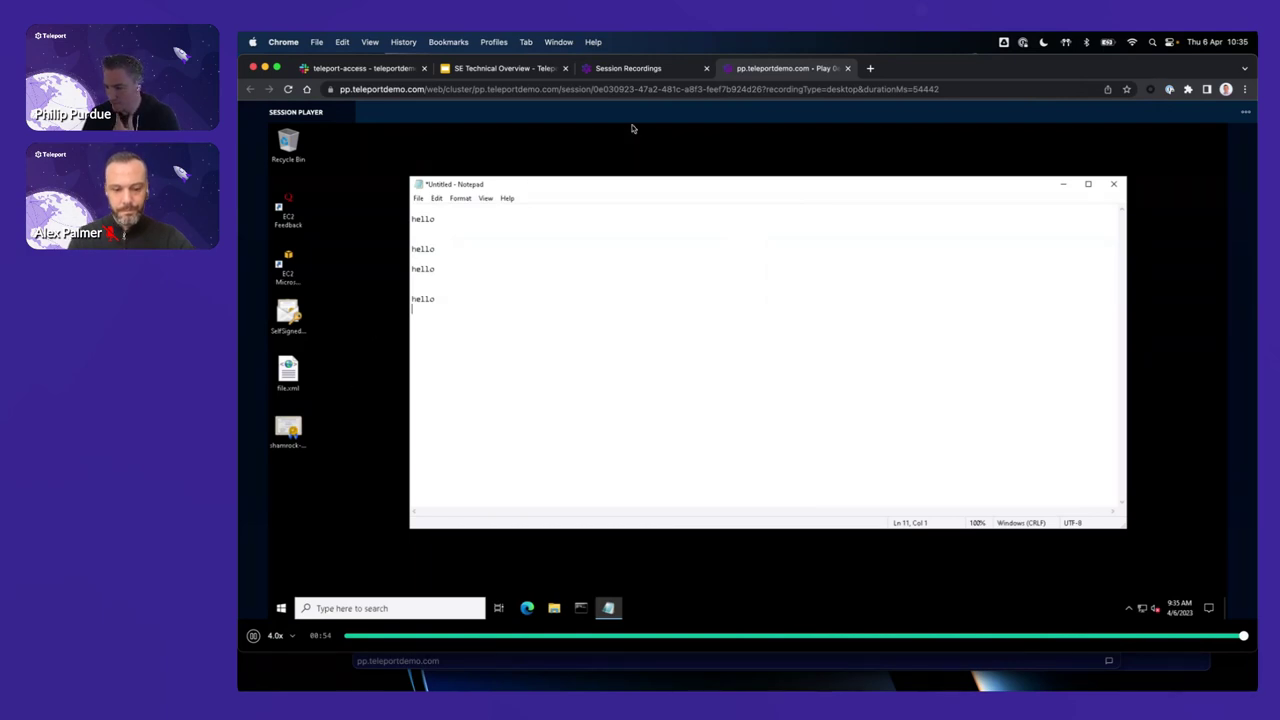
left_click(848, 68)
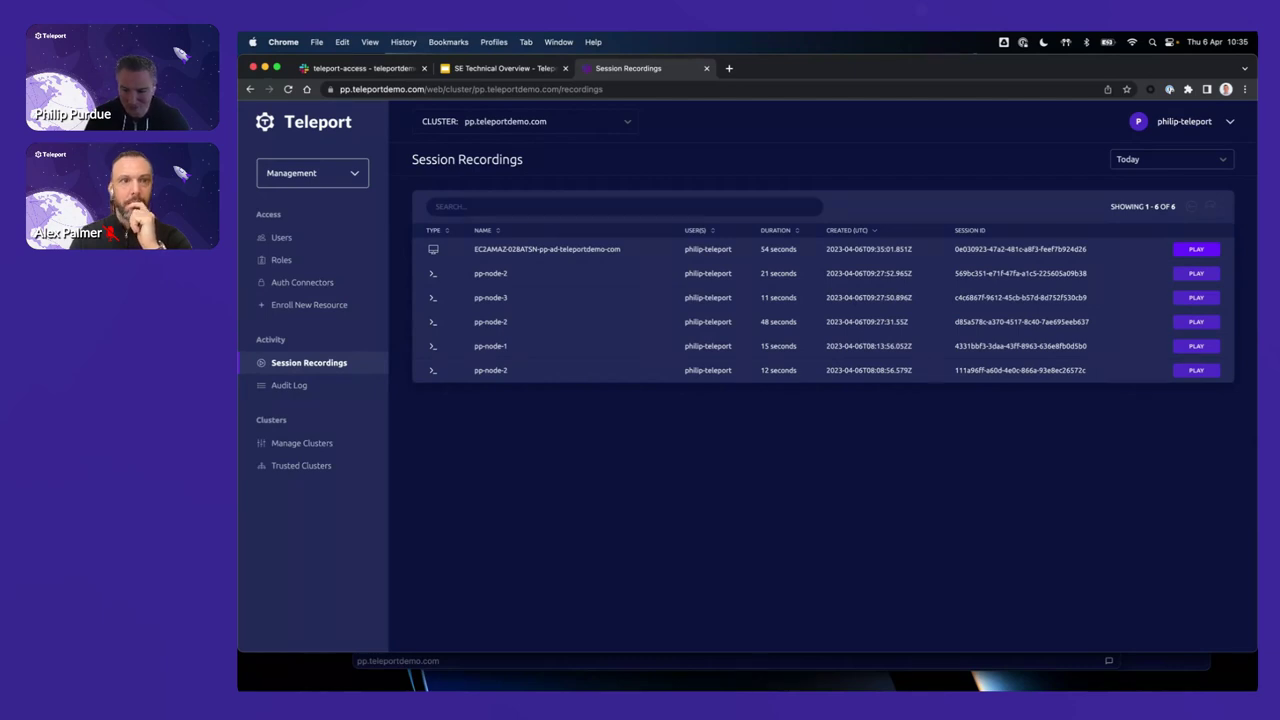
Step: Switch to the Warp terminal and log in to Teleport with tsh login
key("super+Tab")
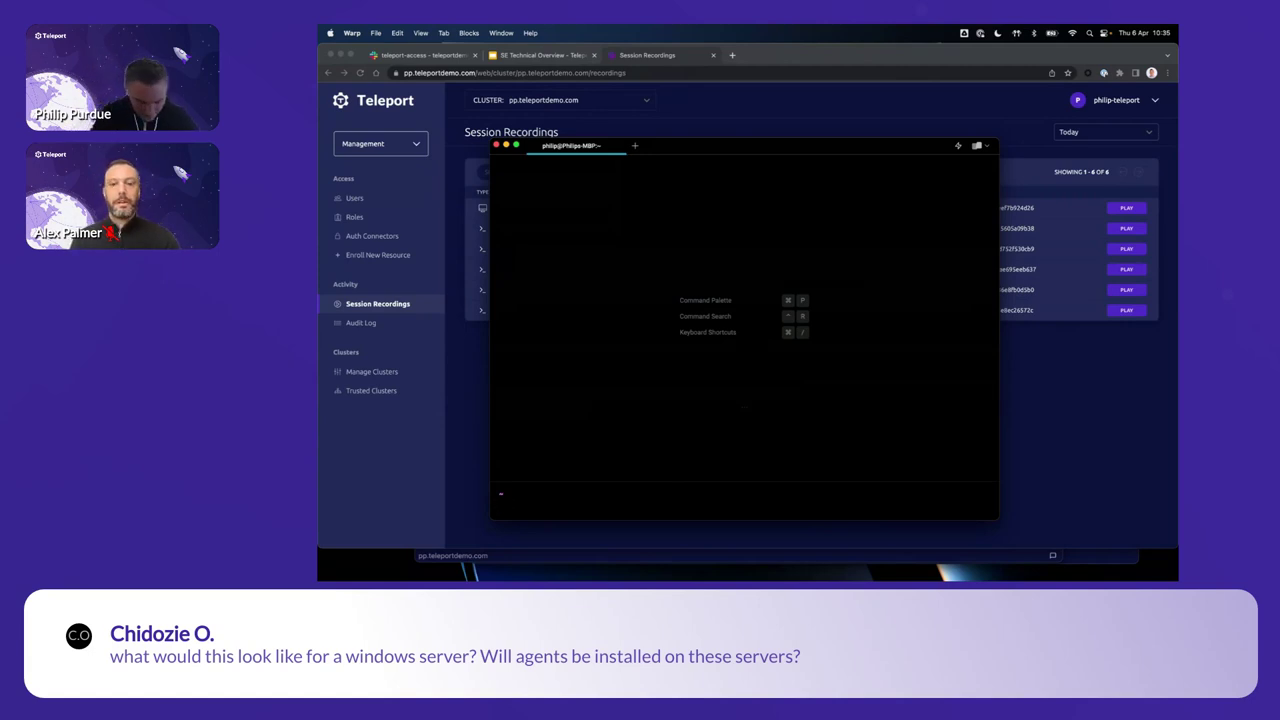
type("tsh")
key("BackSpace")
key("BackSpace")
key("BackSpace")
key("BackSpace")
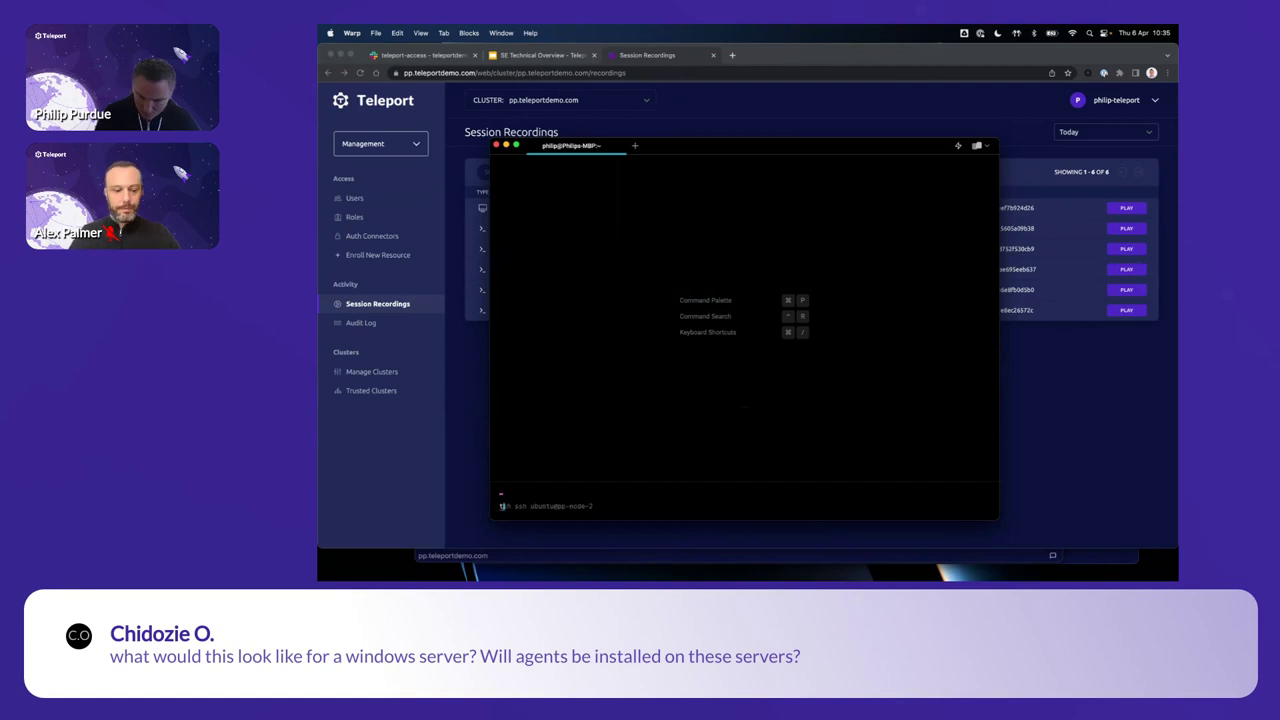
type("tsh login")
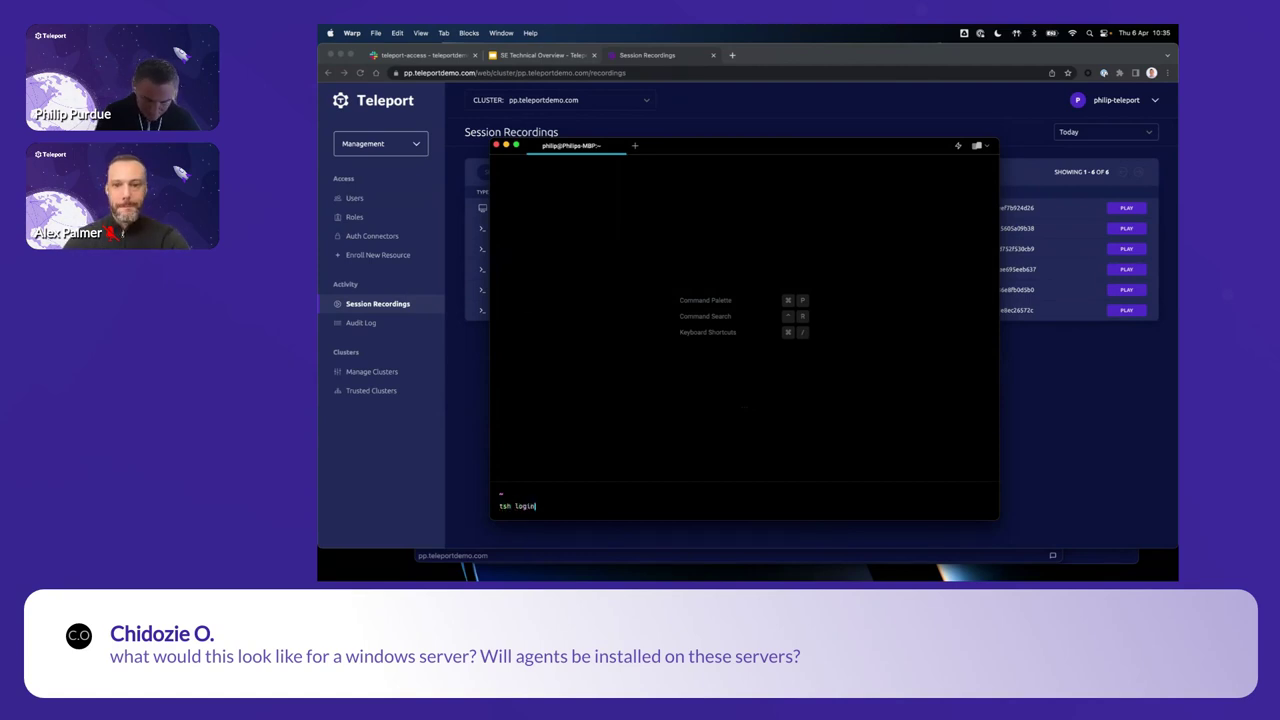
key("Return")
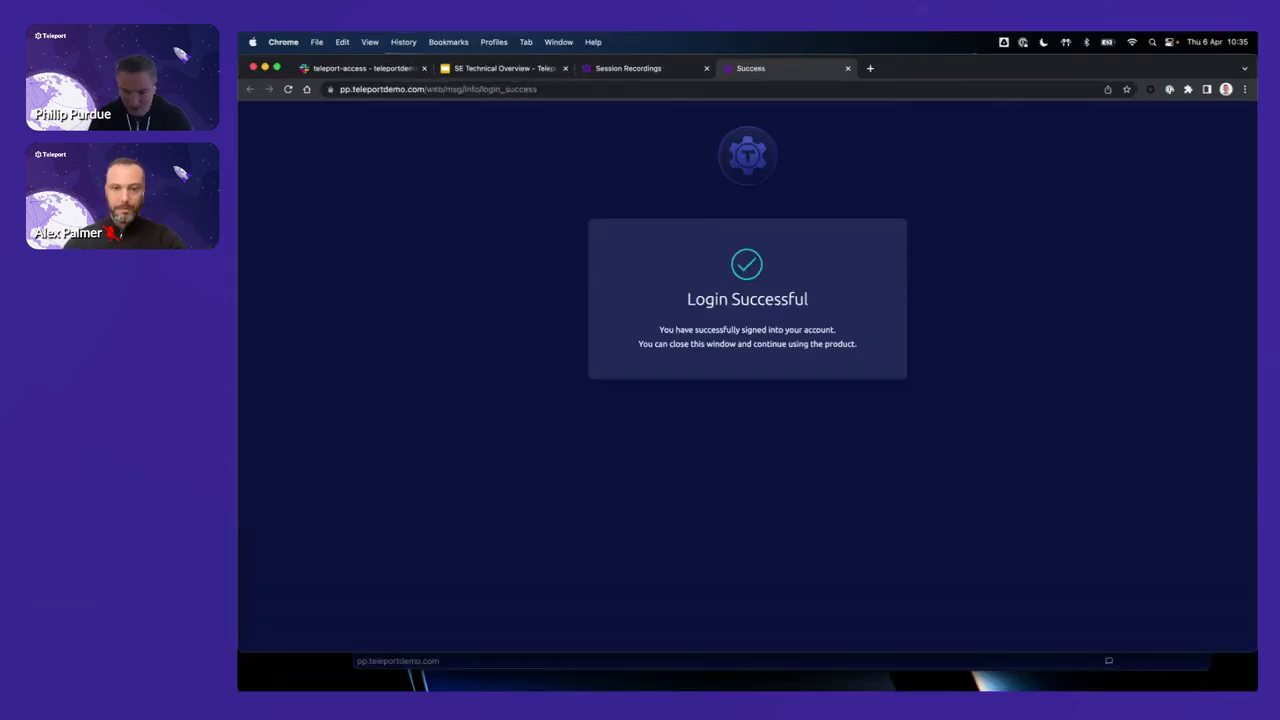
Step: Return to the Warp terminal, reposition its window and highlight the certificate validity line in the login output
key("super+Tab")
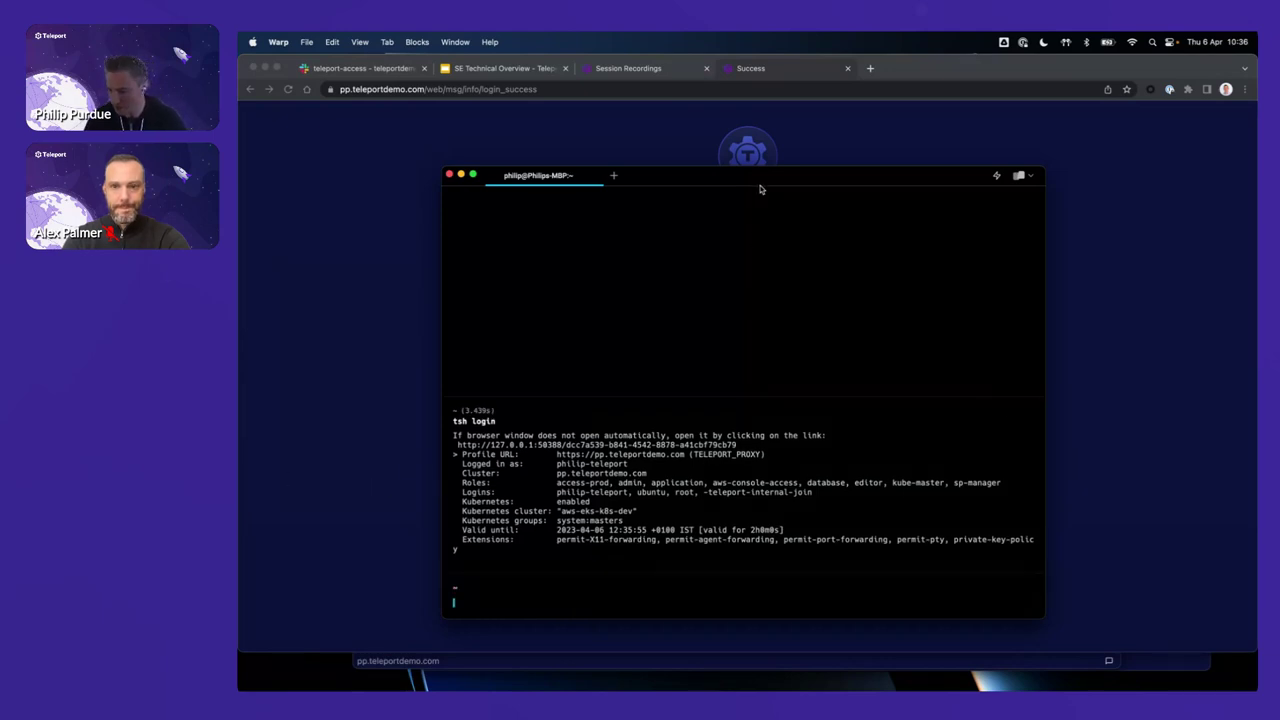
left_click_drag(754, 183, 675, 155)
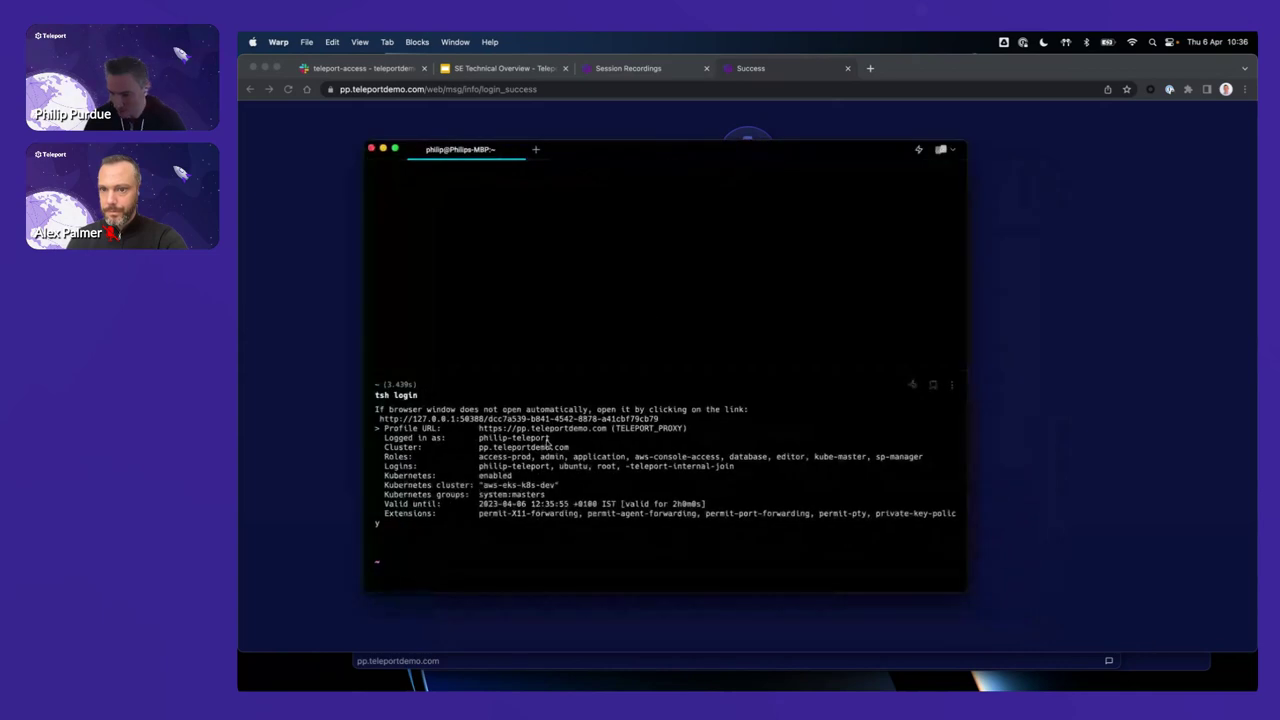
left_click_drag(386, 507, 715, 508)
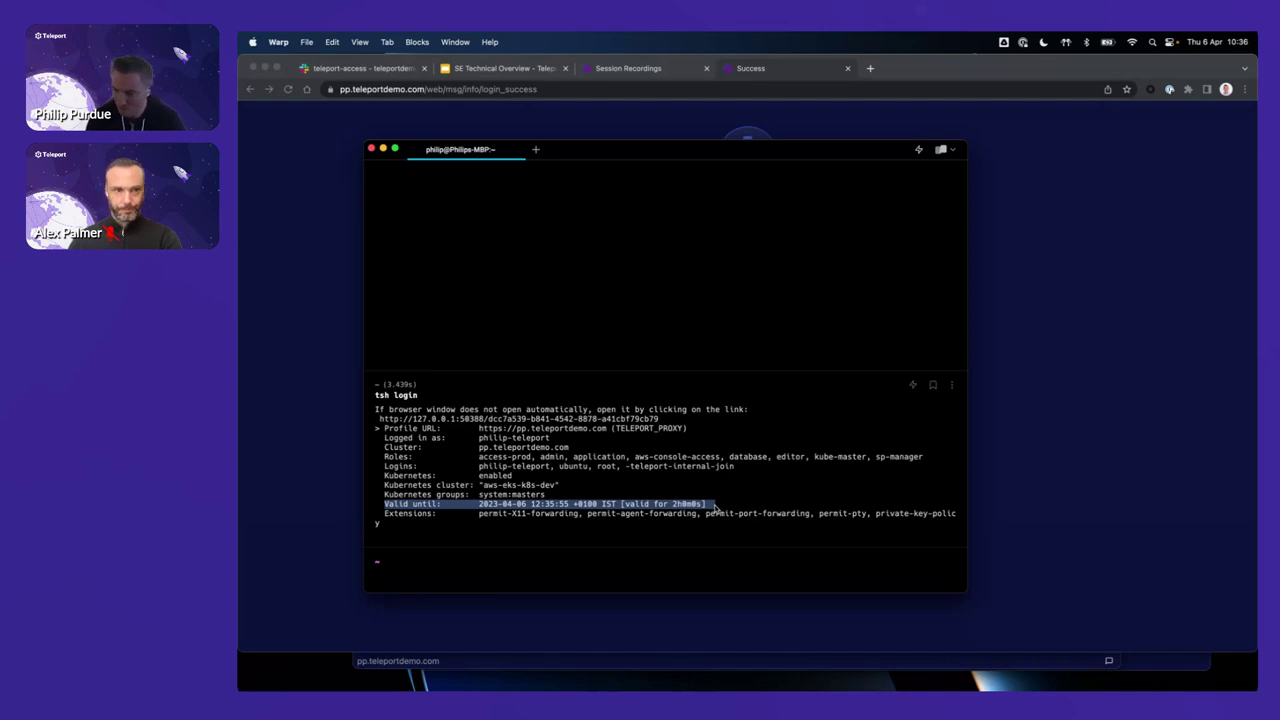
left_click(413, 576)
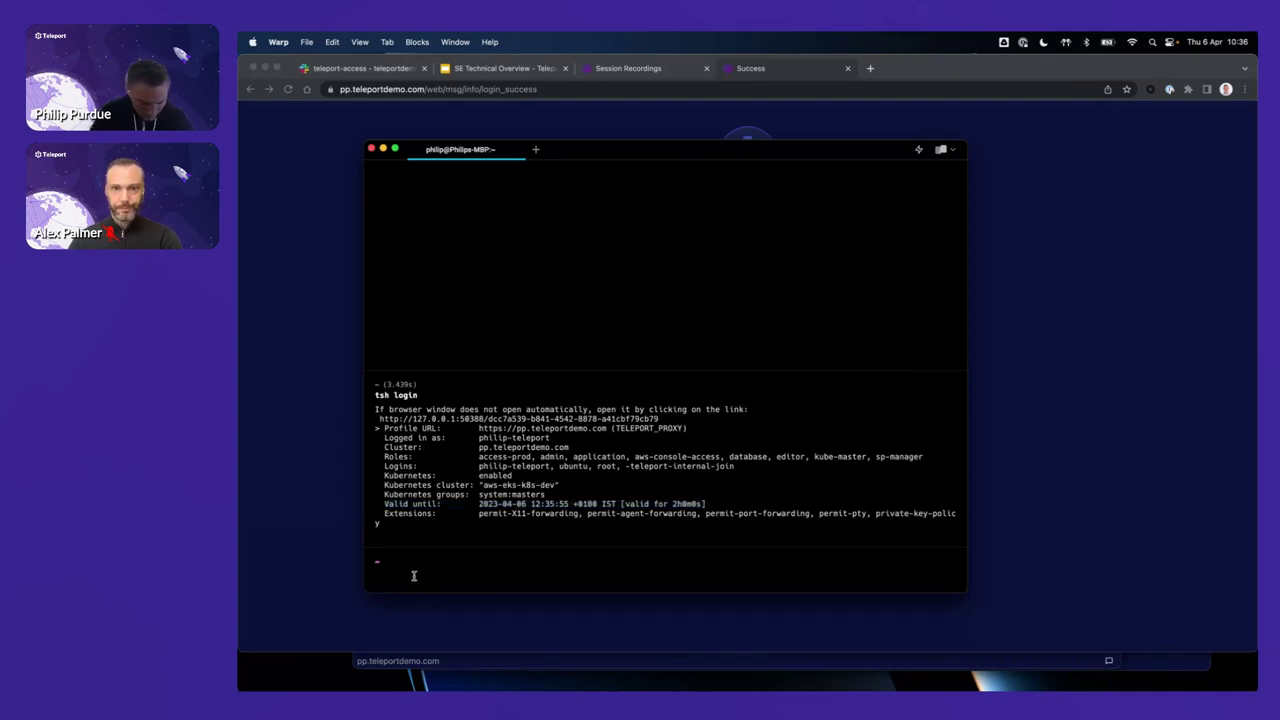
Step: List the available servers with tsh ls and open an SSH session with tsh ssh ubuntu@pp-node-2
type("tsh ls")
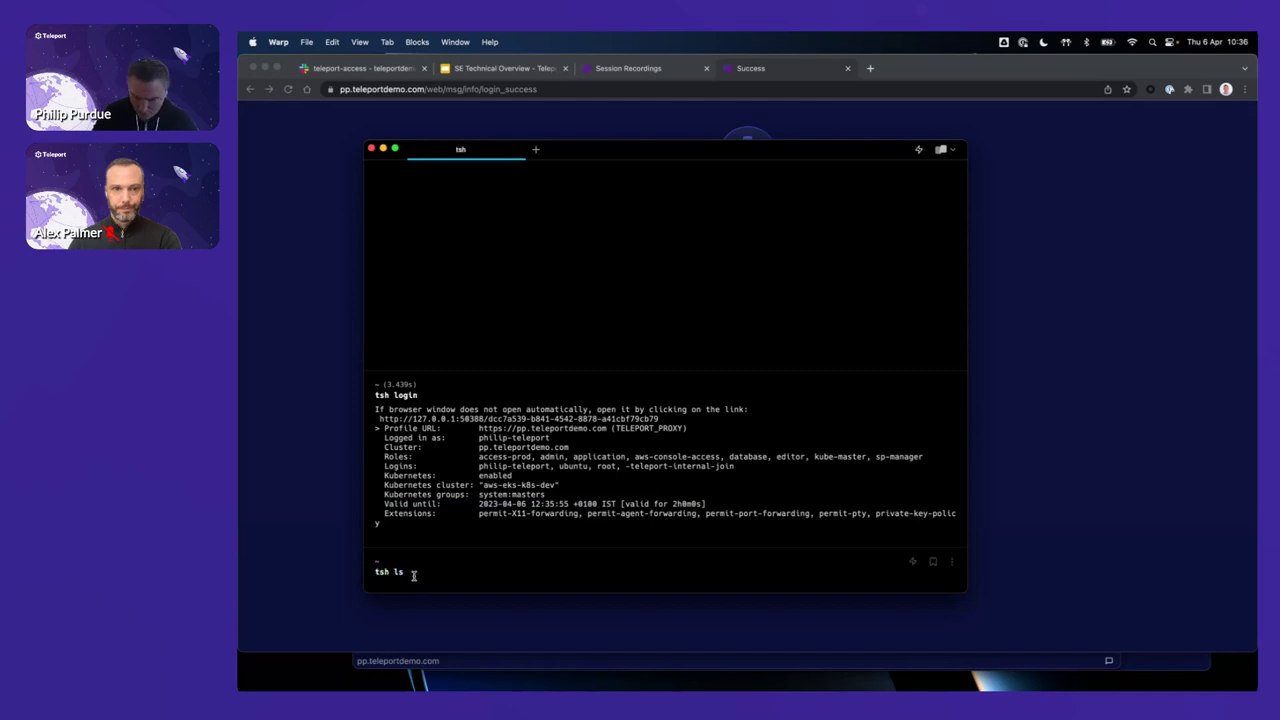
key("Return")
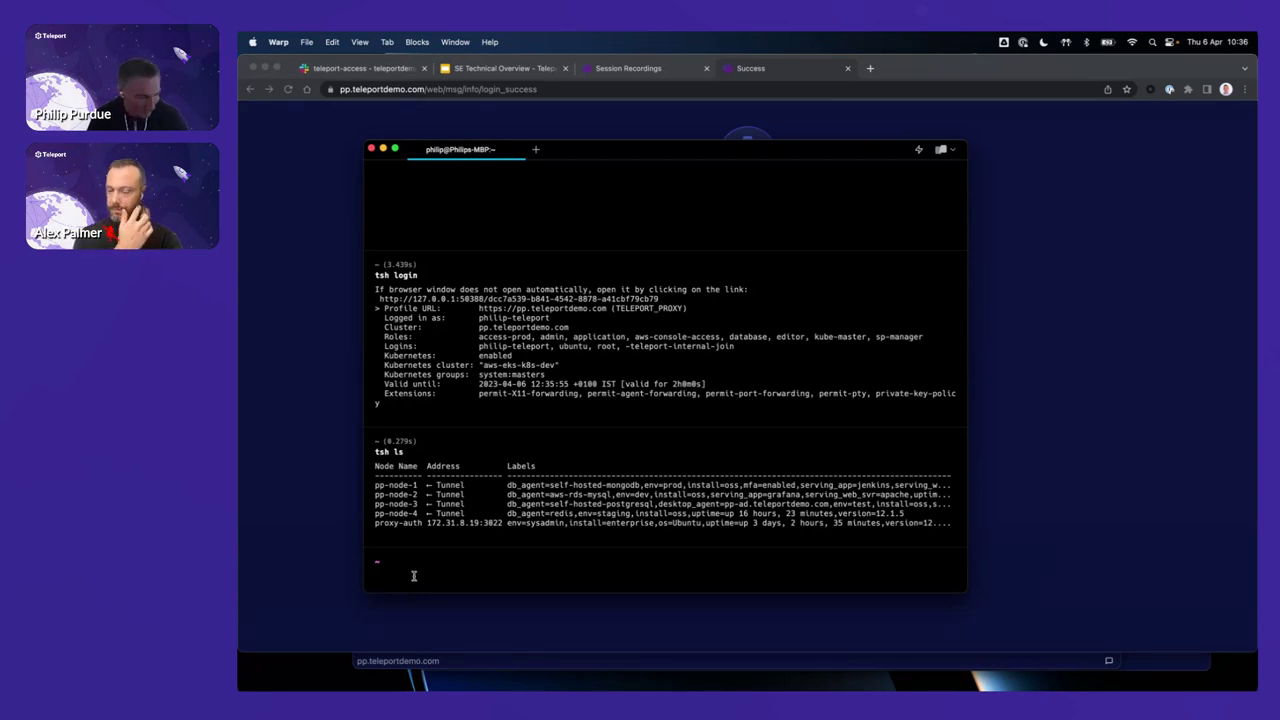
type("tsh ss")
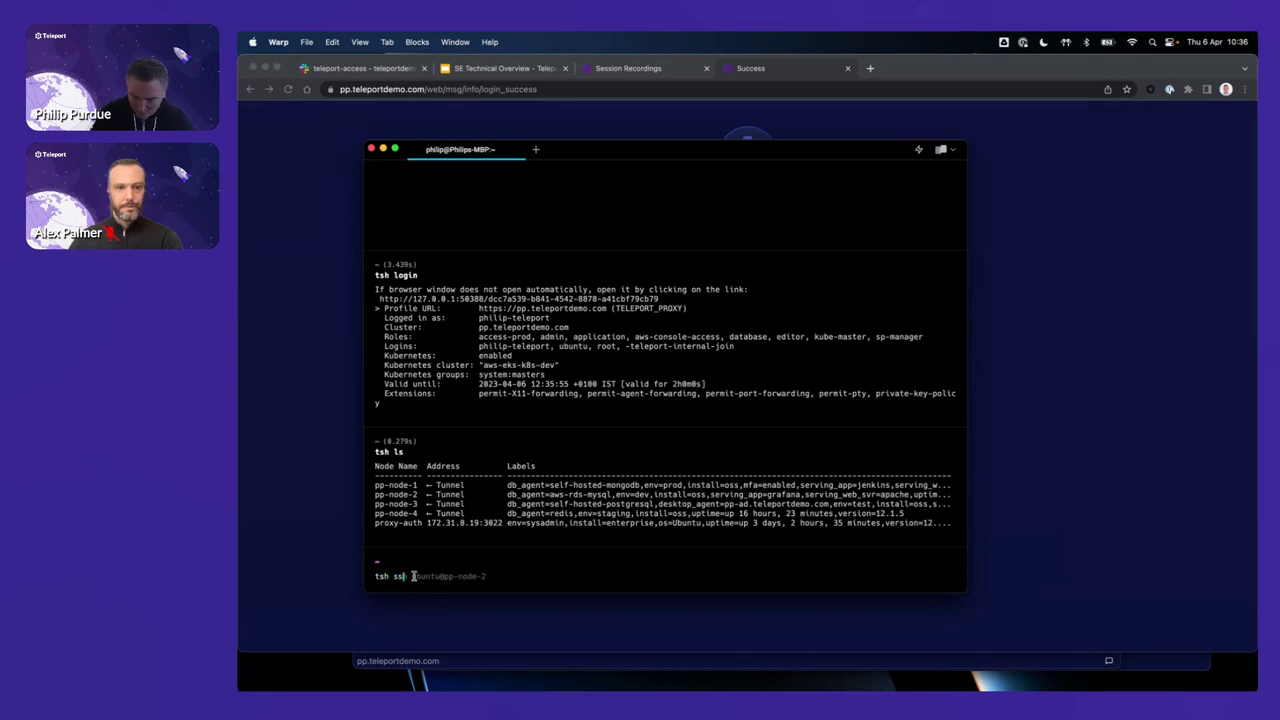
key("Right")
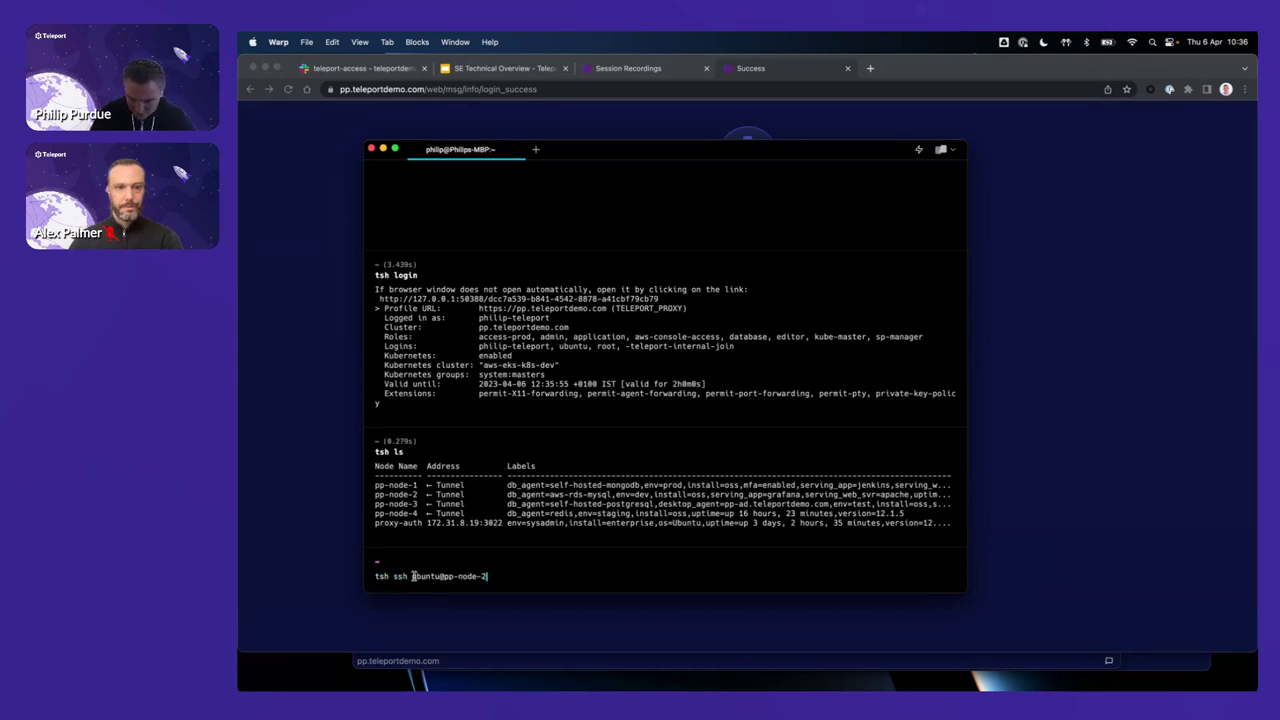
key("Return")
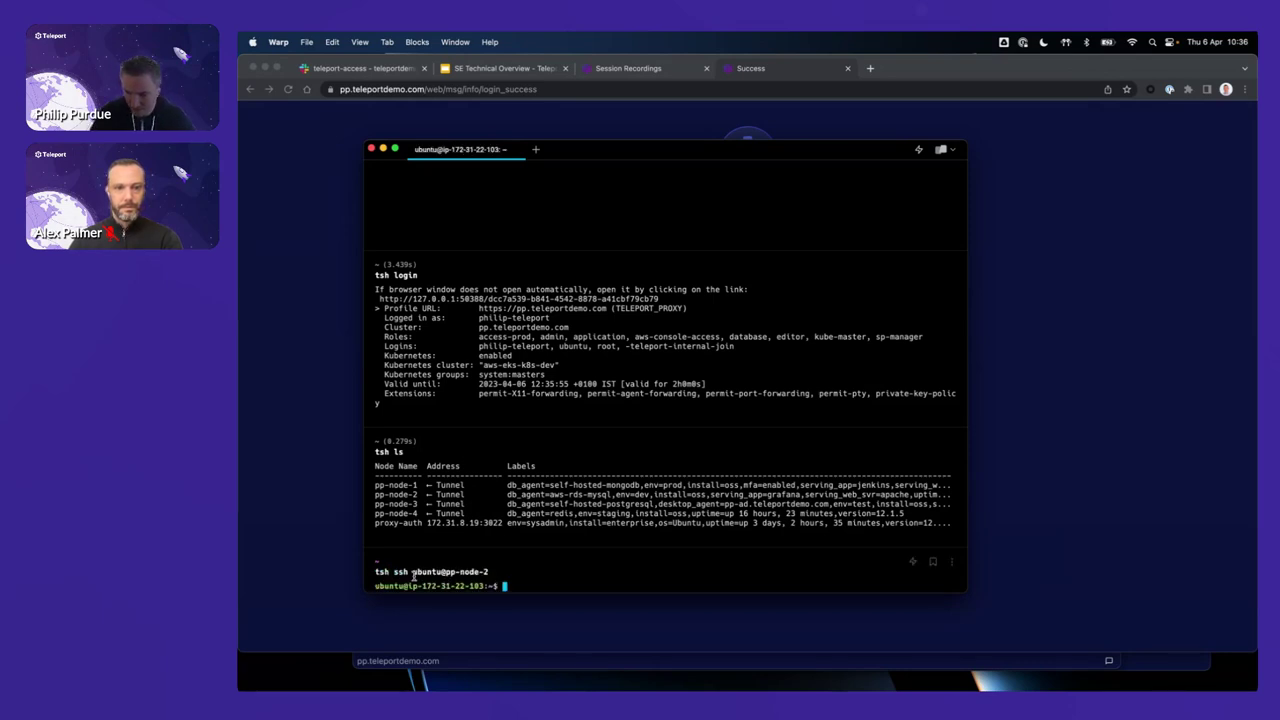
Step: Run ls, pwd and htop on the remote node, then quit htop and log out of the session
type("ls")
key("Return")
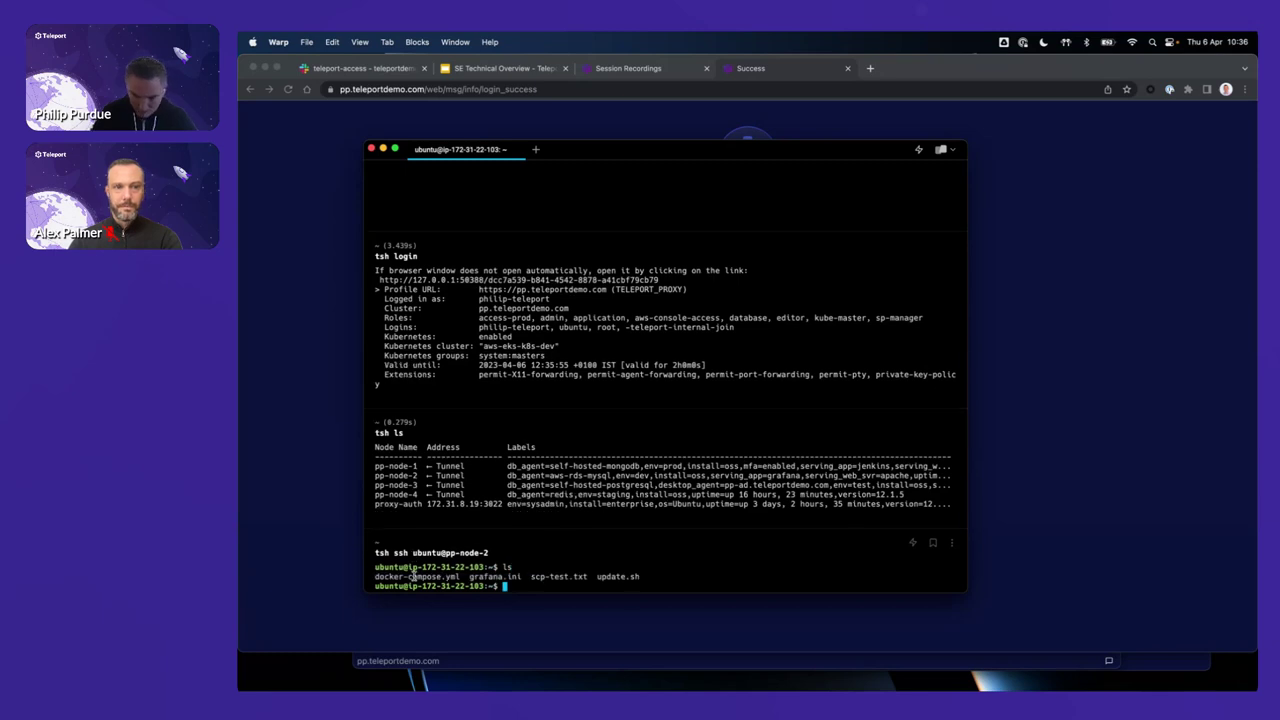
type("pwd")
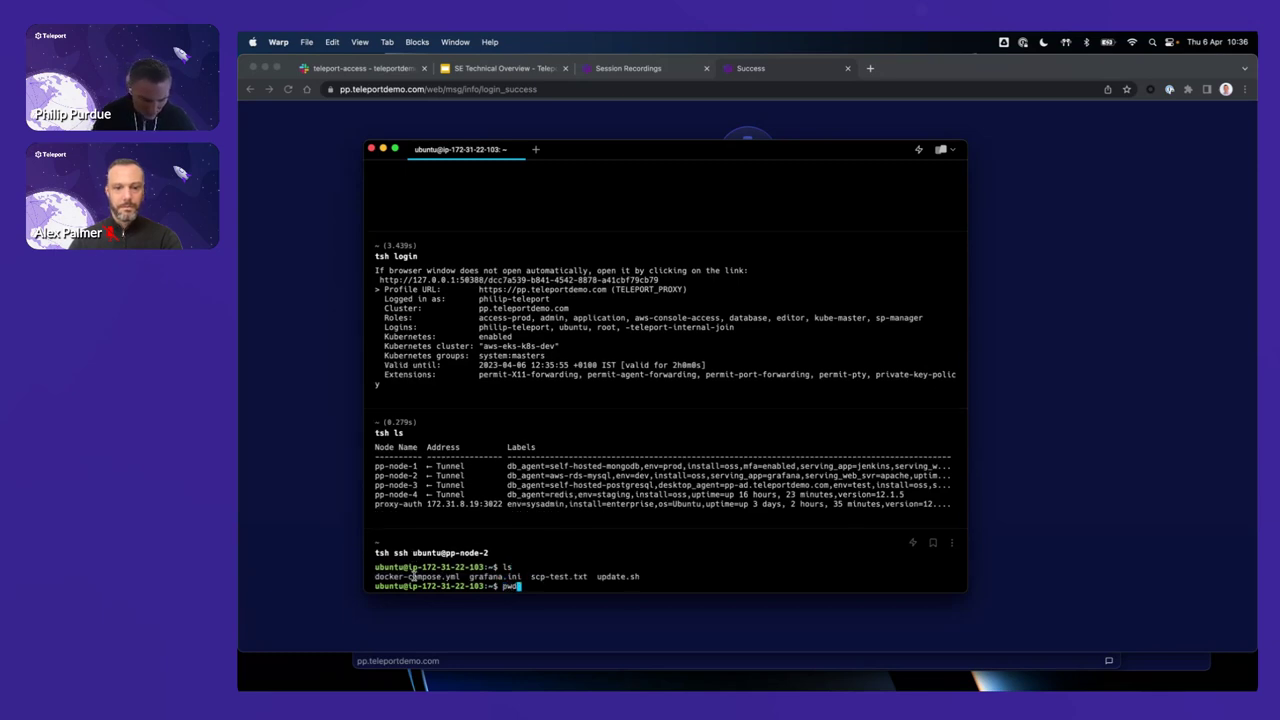
key("Return")
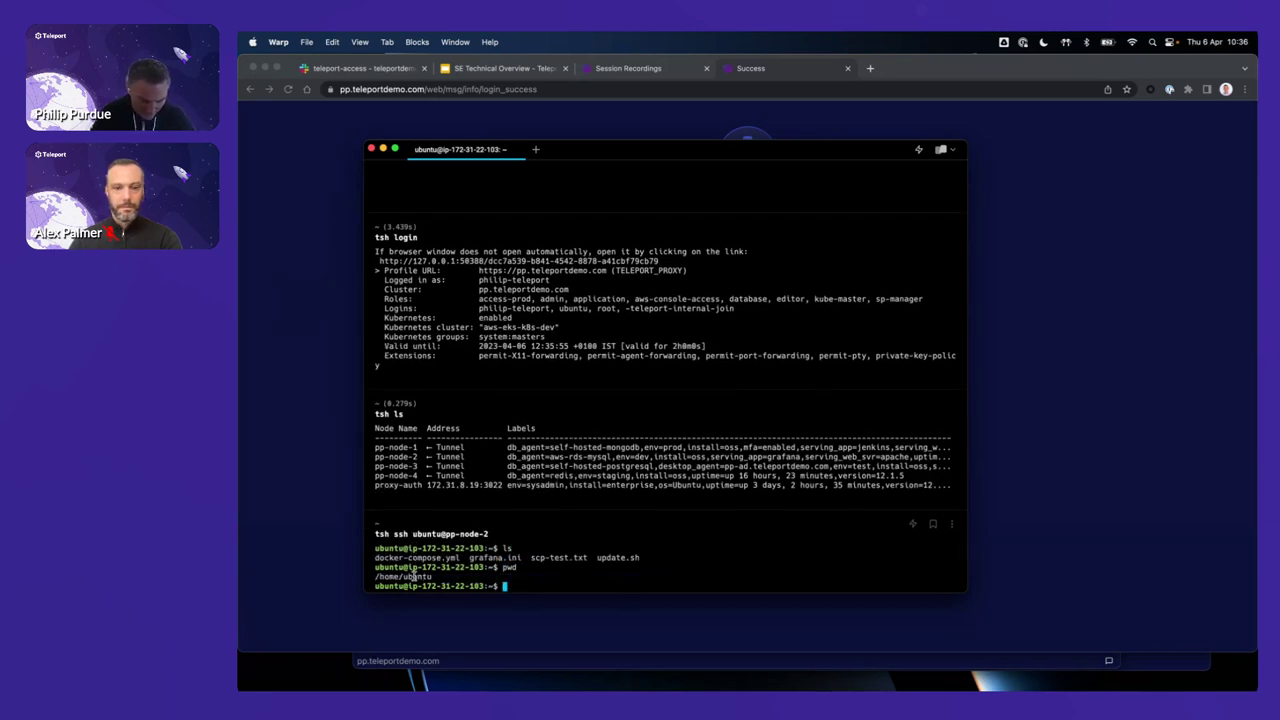
type("htop")
key("Return")
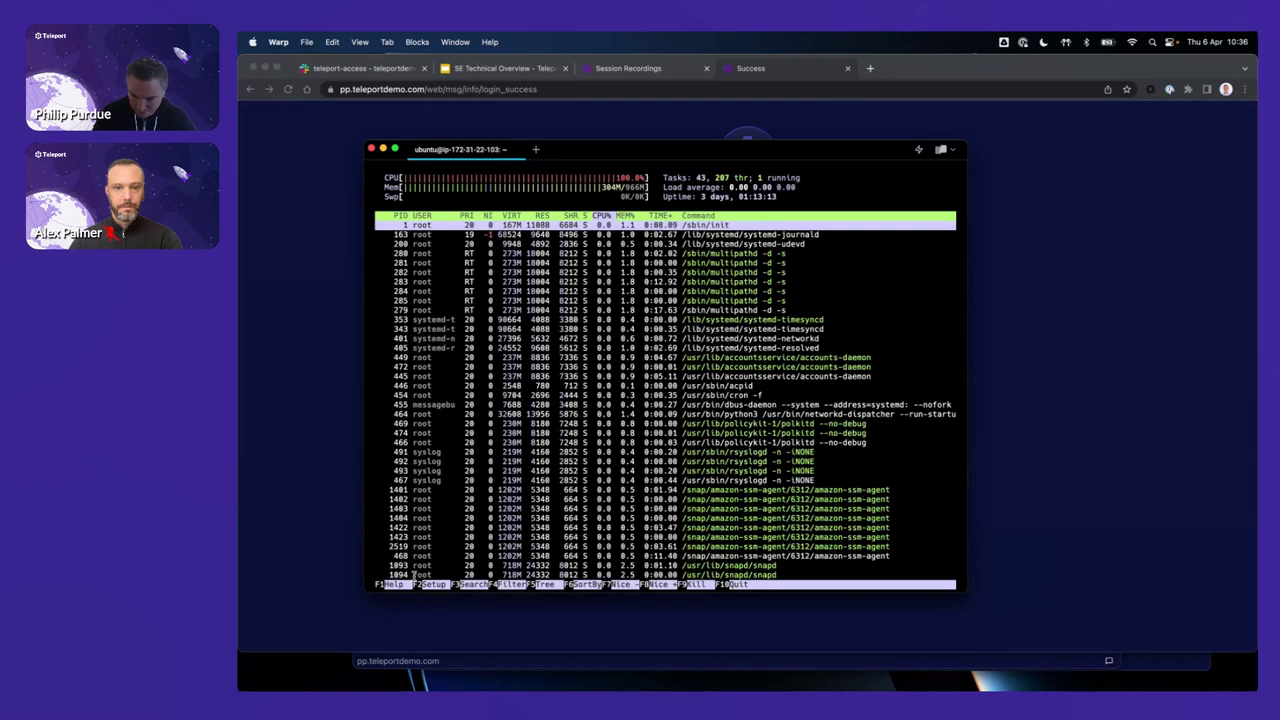
type("qlogout")
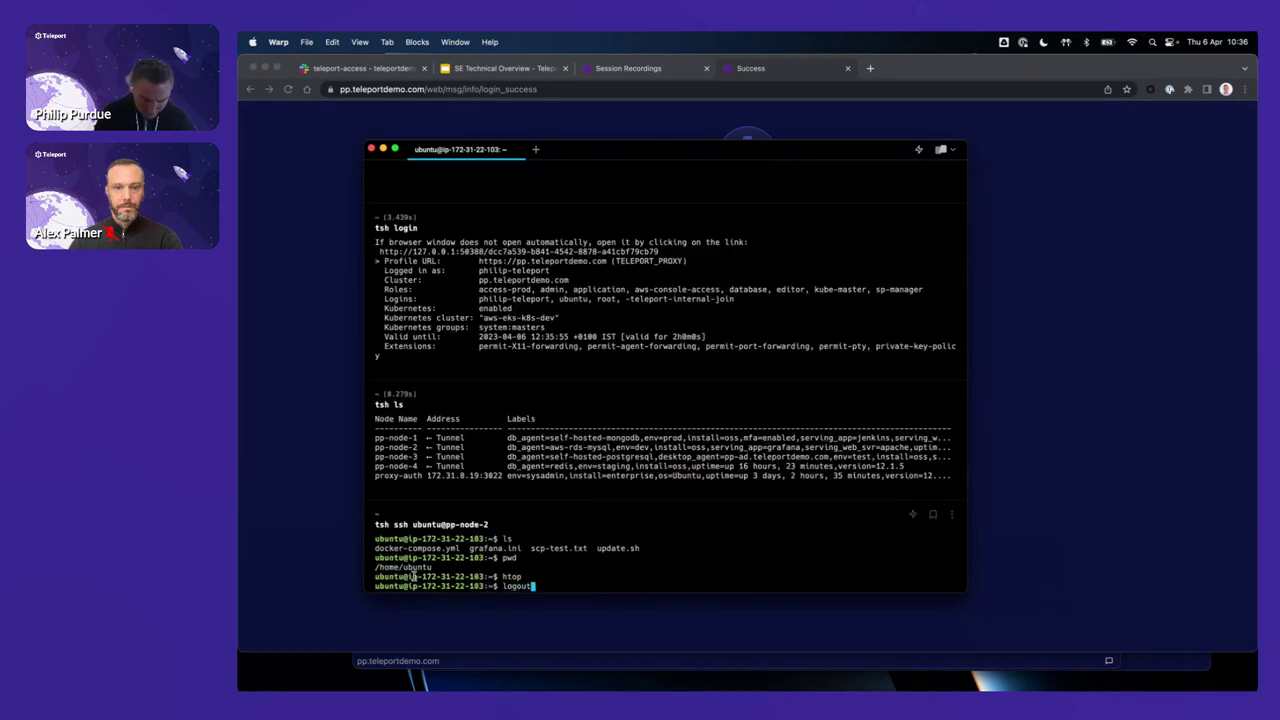
key("Return")
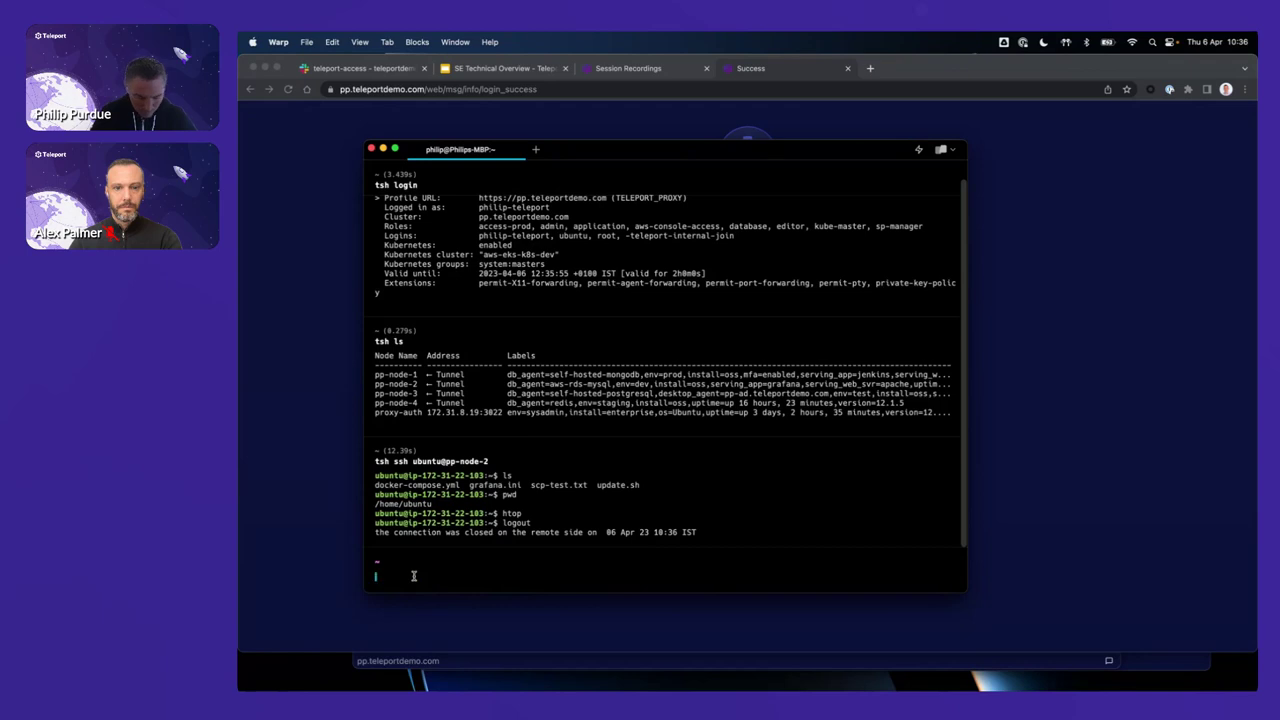
Step: List the databases with tsh db ls and connect to mysql as database user admin with database name DemoDB
type("tsh db ls")
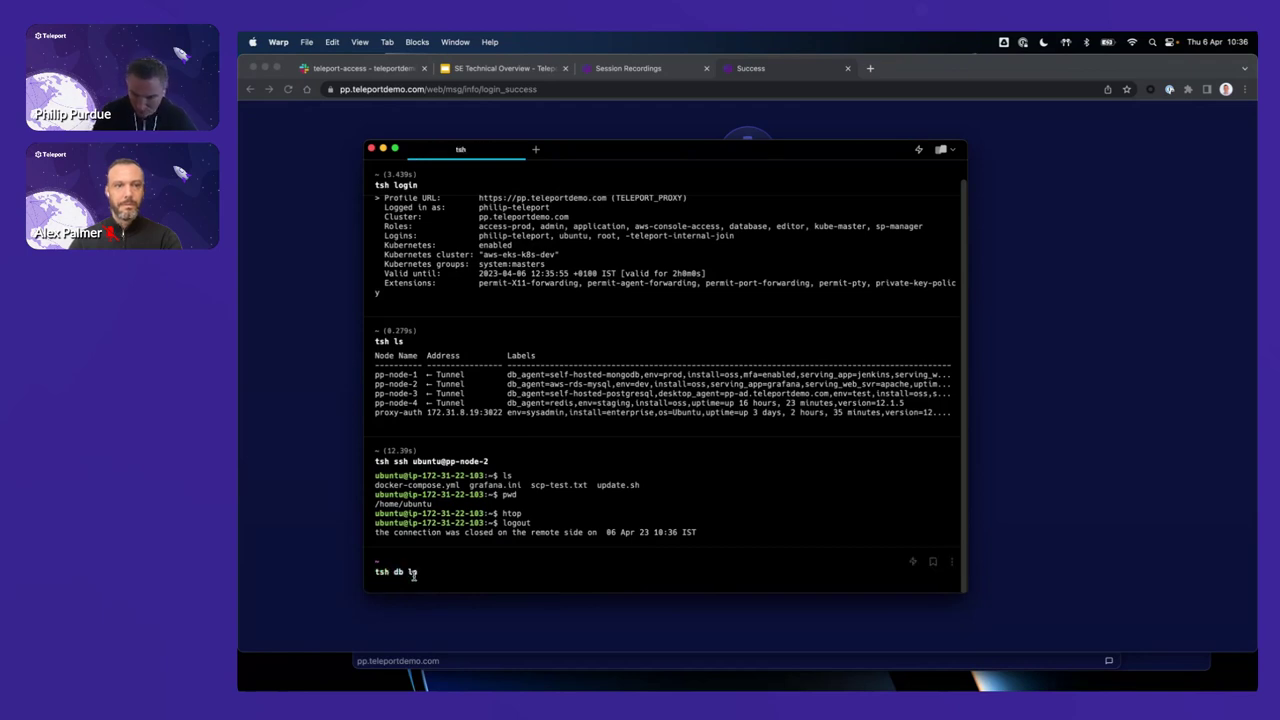
key("Return")
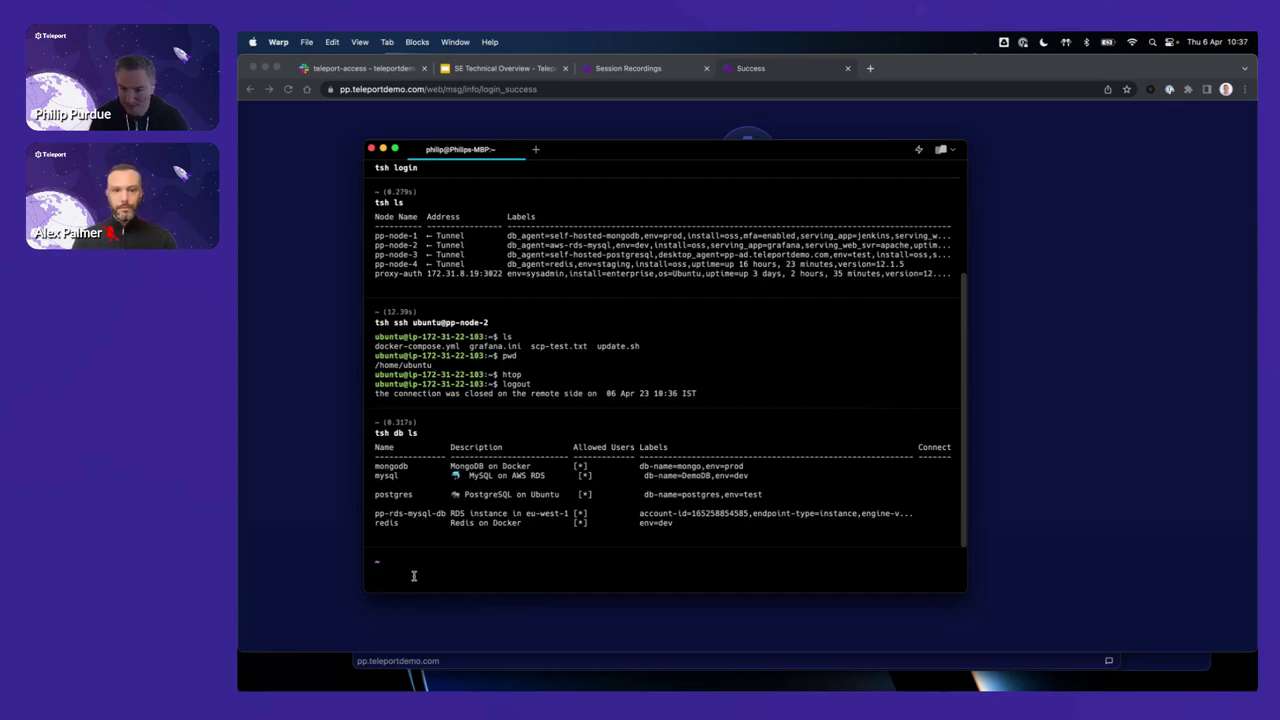
type("ts")
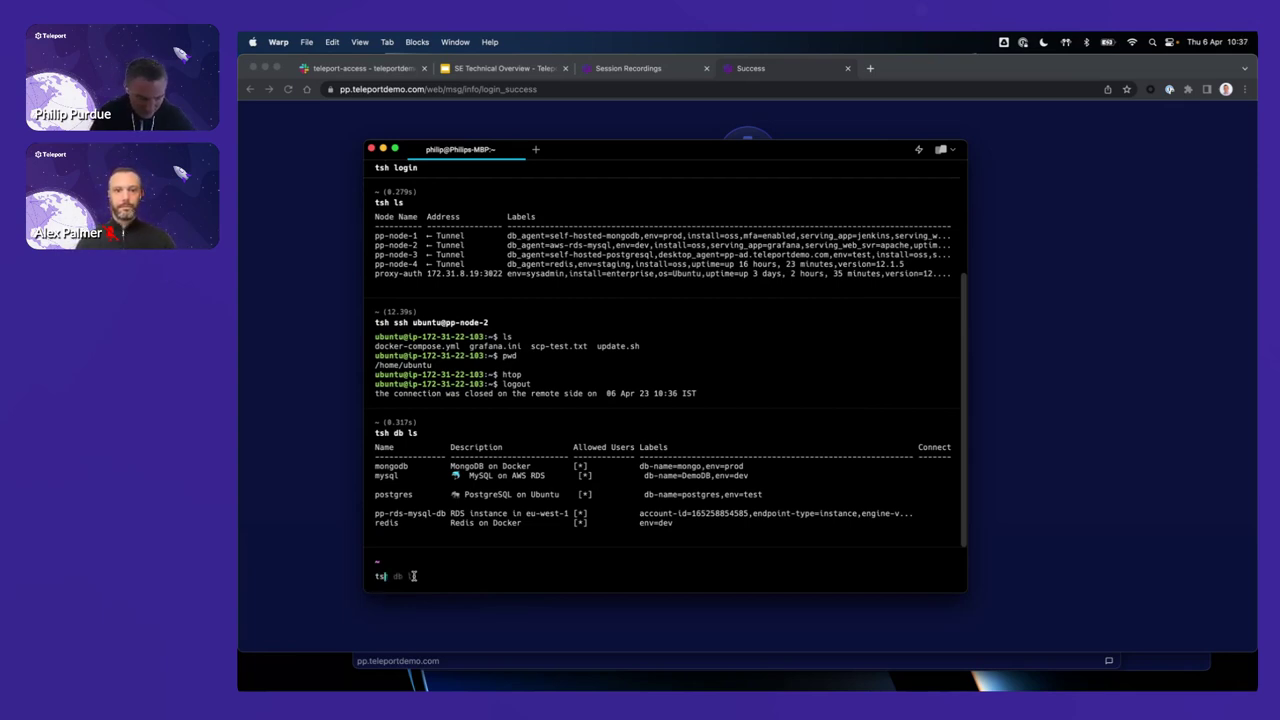
type("h db con")
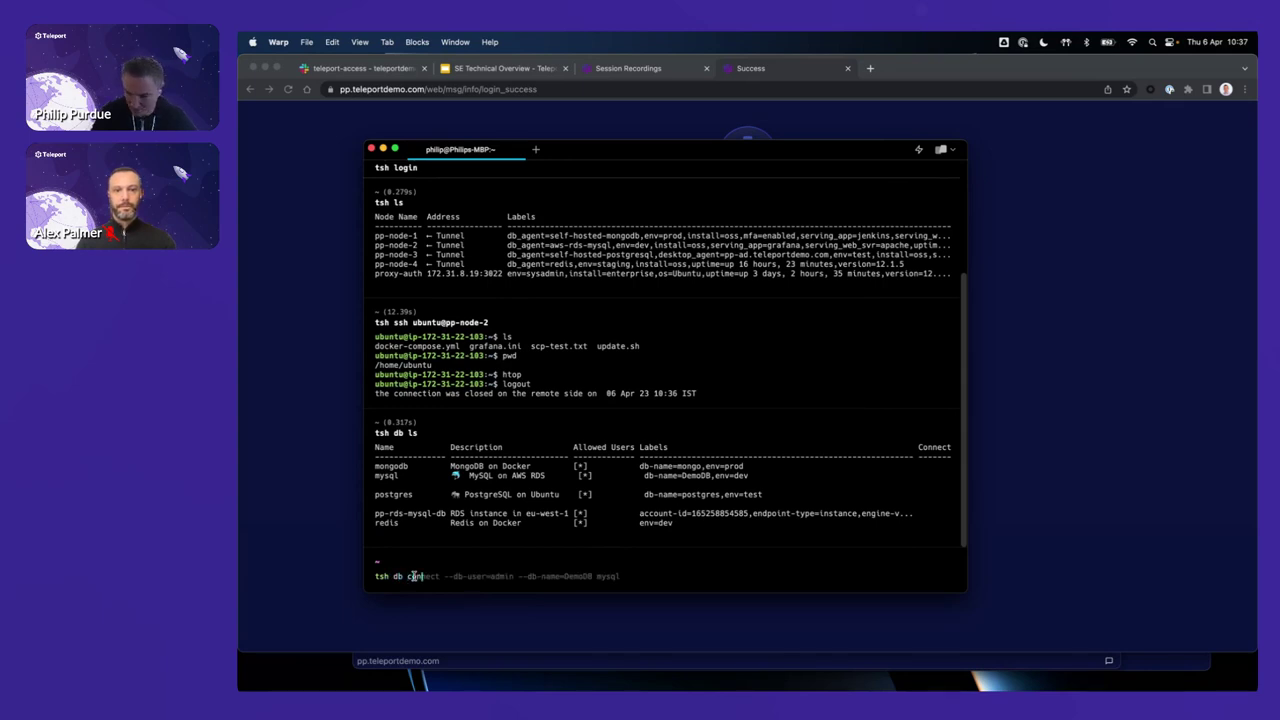
key("Right")
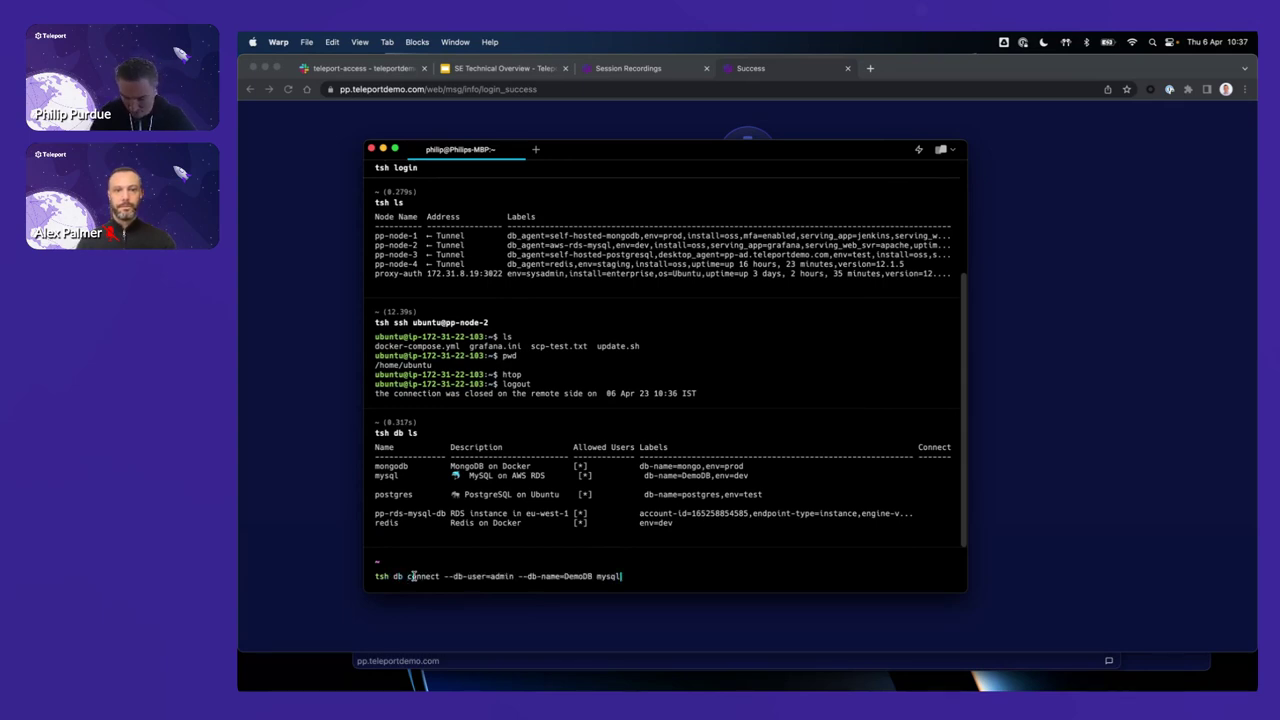
key("Return")
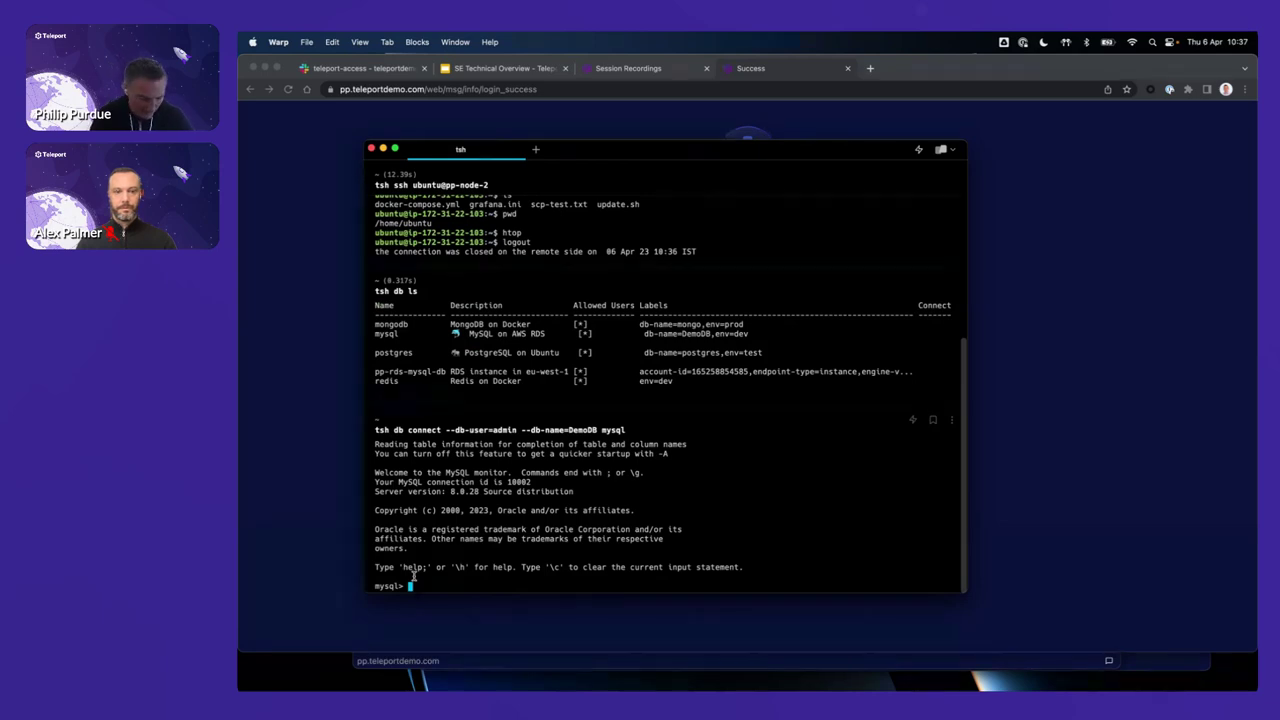
Step: Run select * from Person; on the MySQL database, and exit the mysql client
type("select * from Person;")
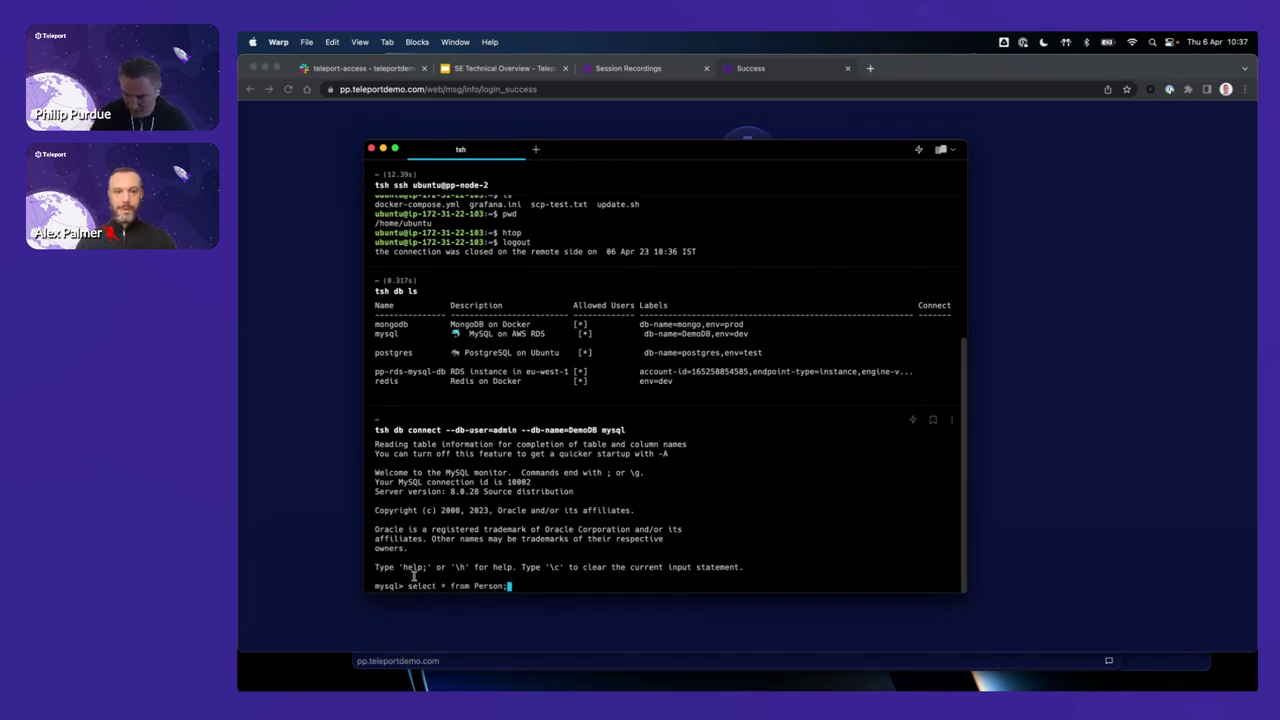
key("Return")
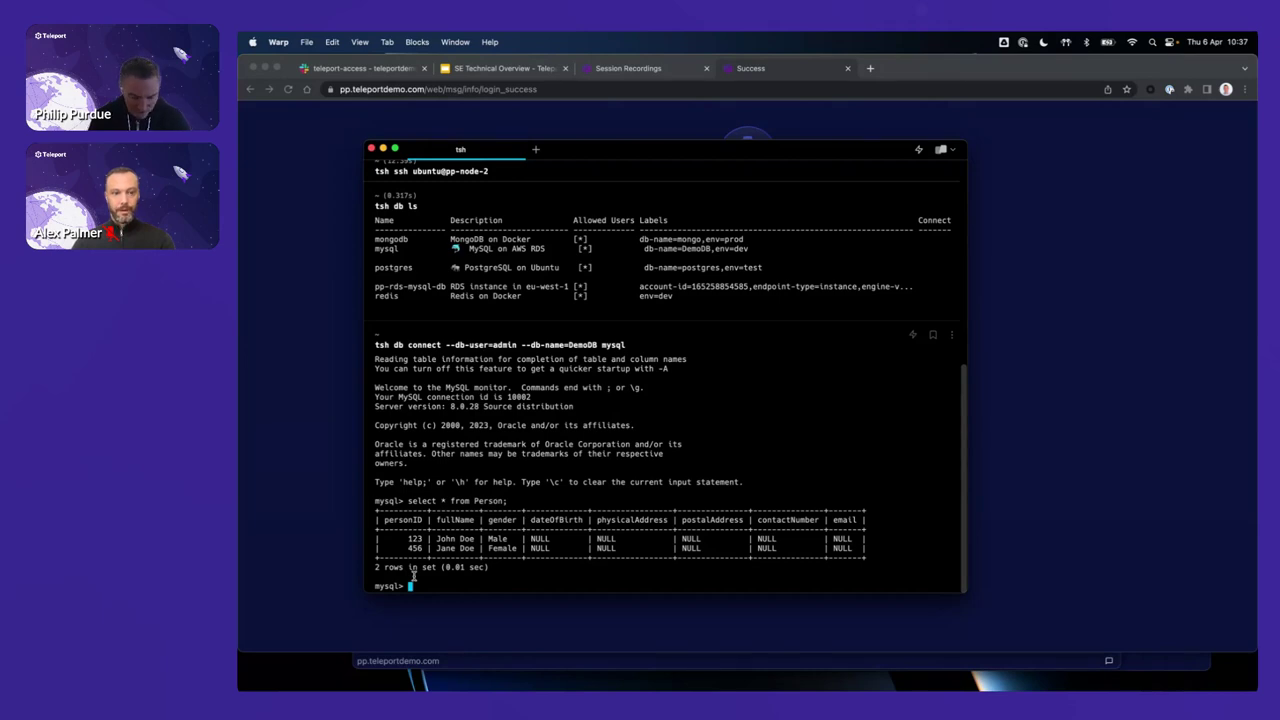
type("exit")
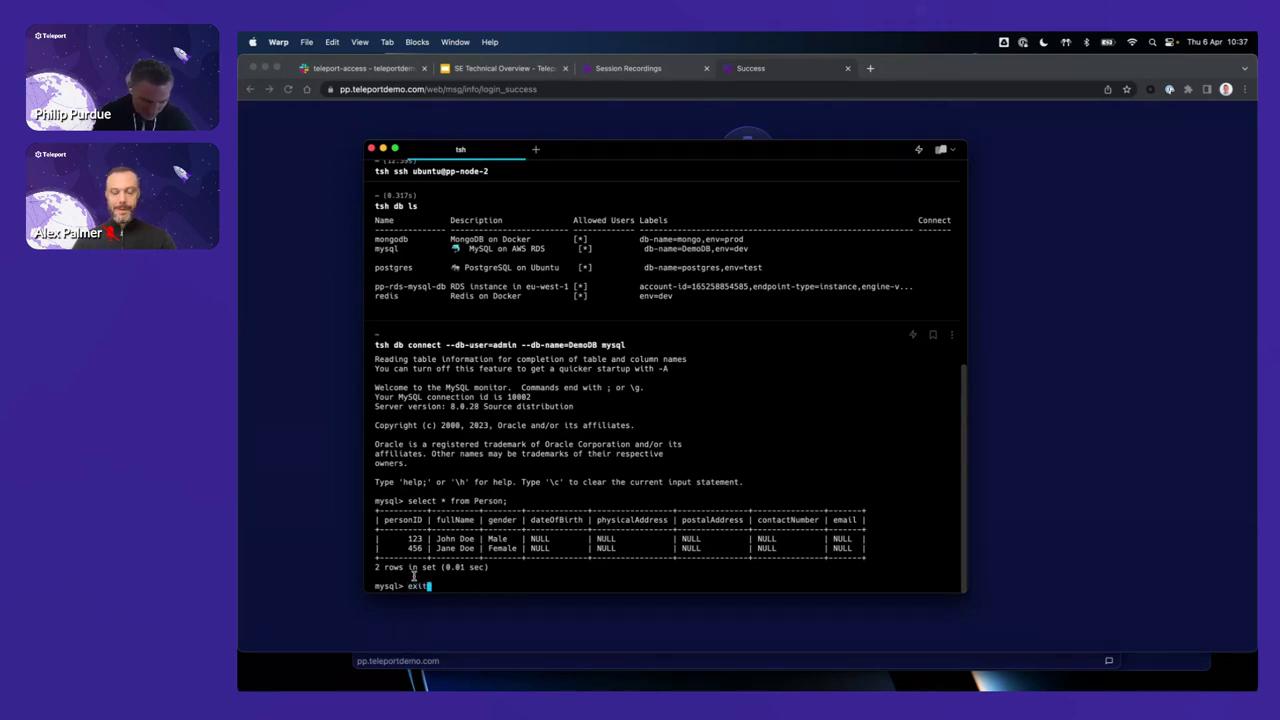
key("Return")
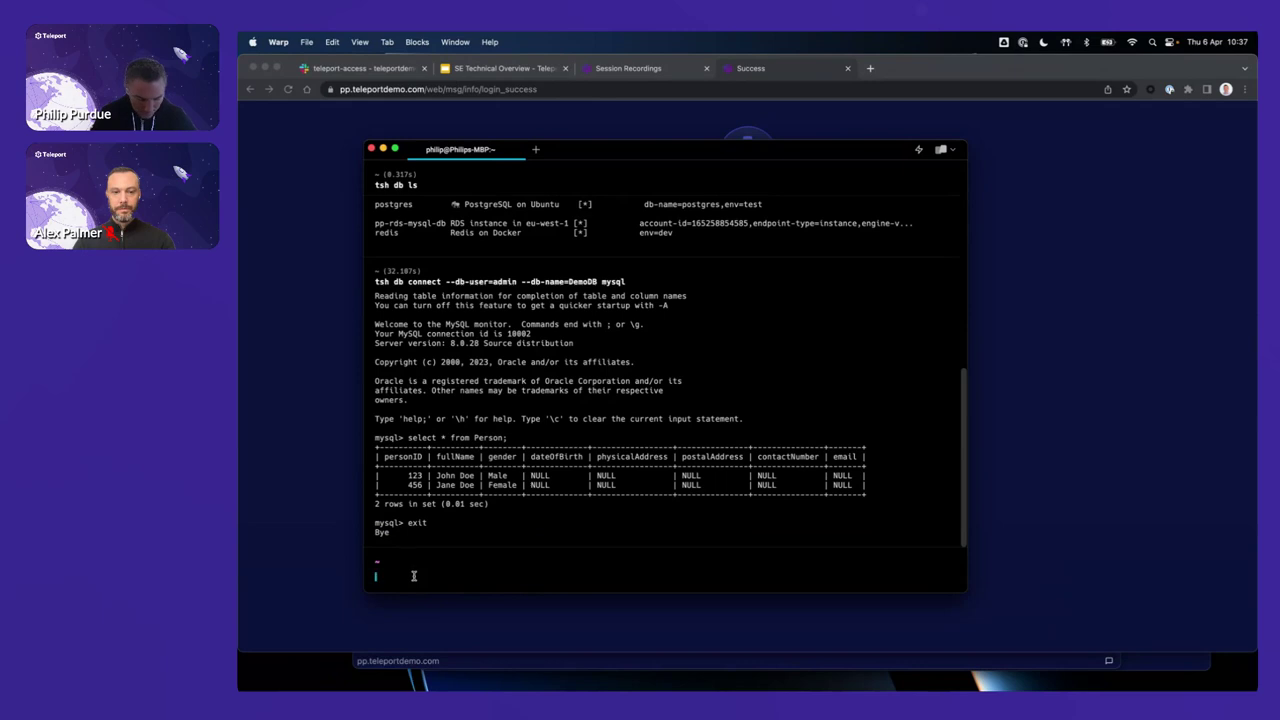
Step: Display the contents of the ~/.tsh directory with tree
type("tre")
key("Right")
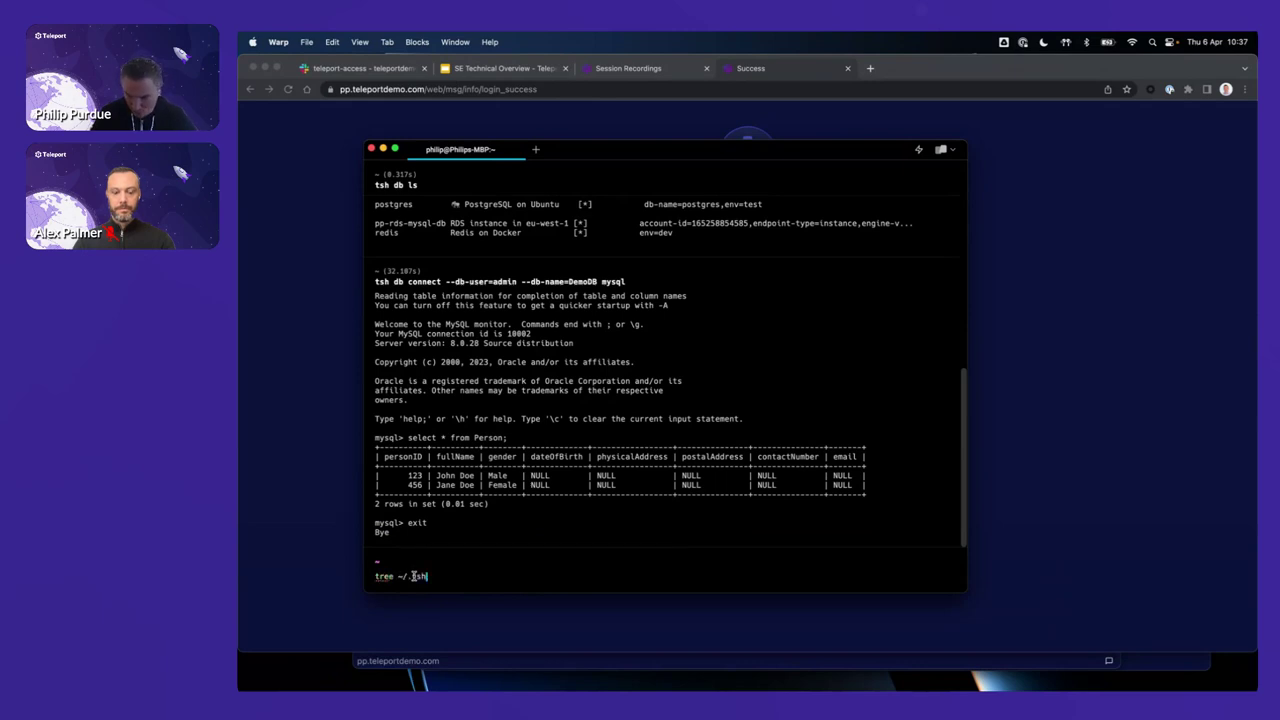
key("Return")
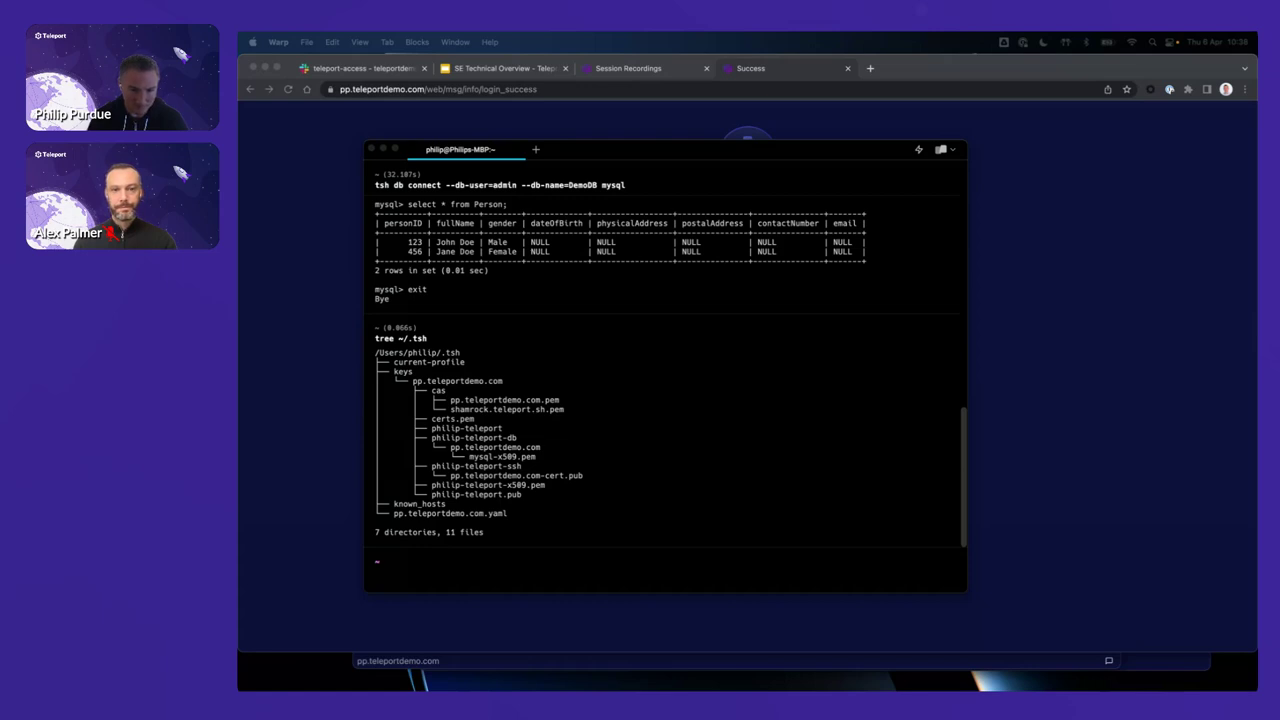
Step: List the Kubernetes clusters with tsh kube ls and log in to aws-eks-k8s-dev with tsh kube login
left_click(430, 578)
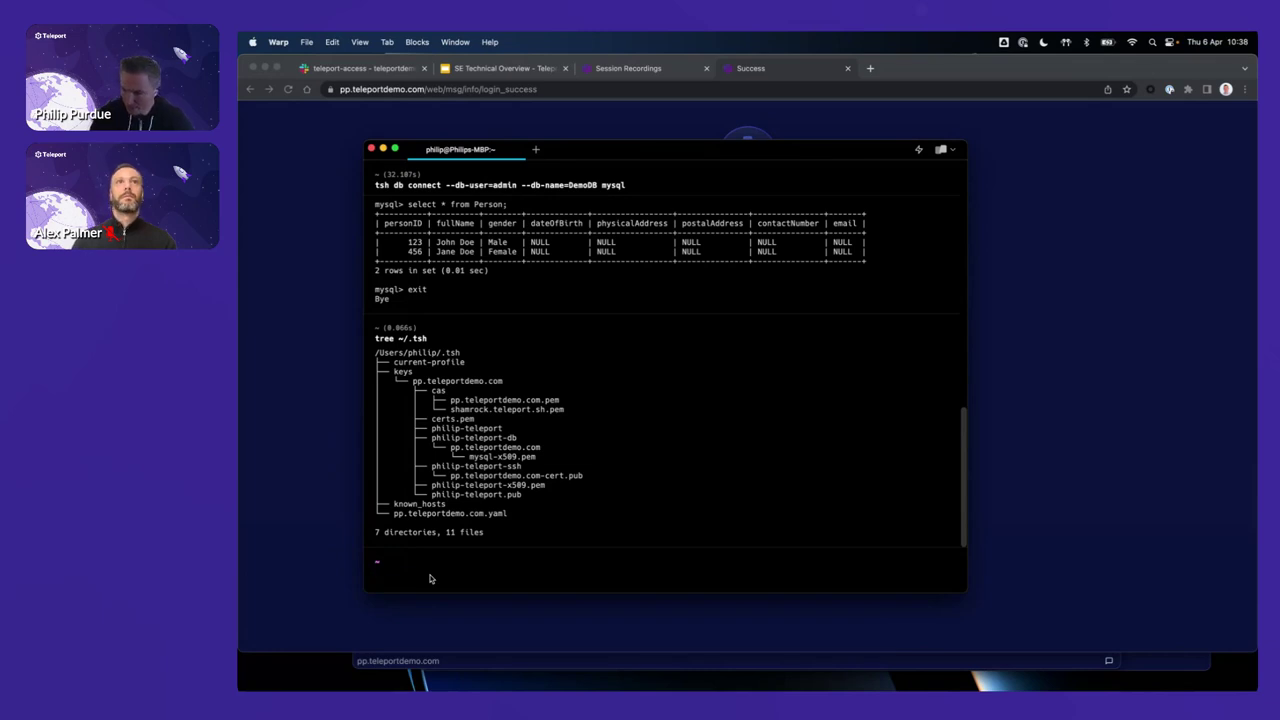
type("tsh")
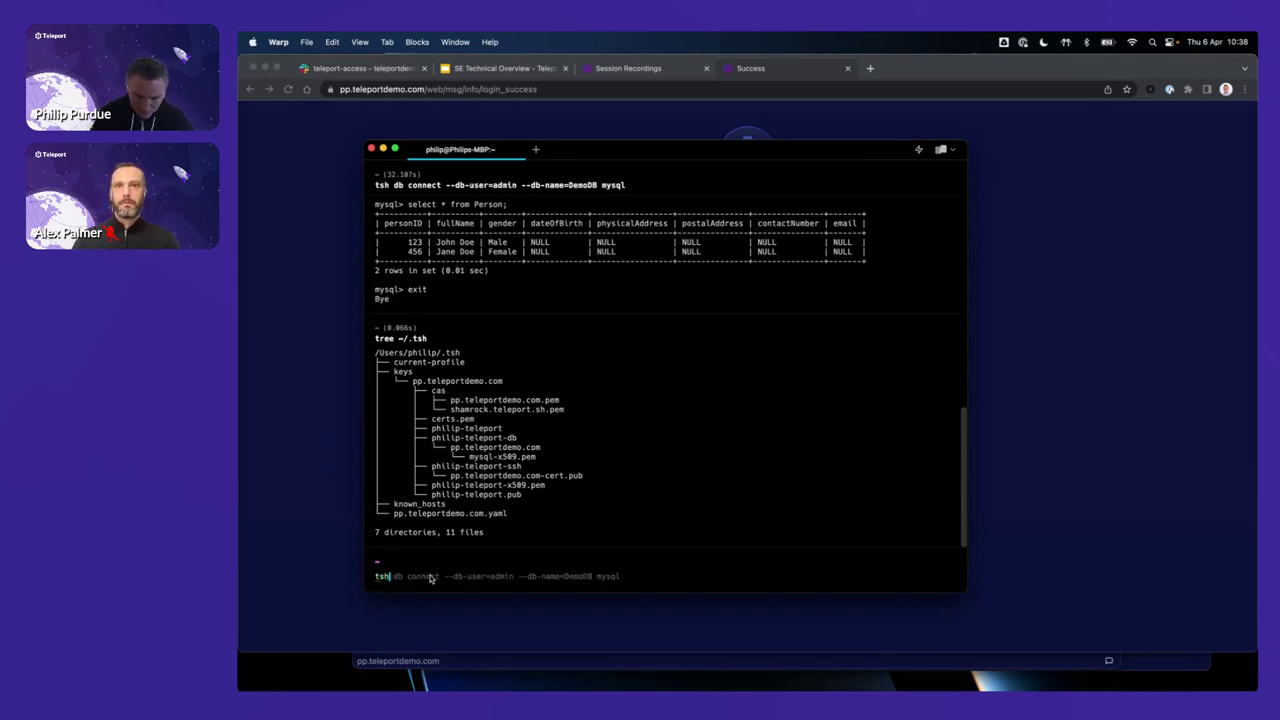
type(" kube")
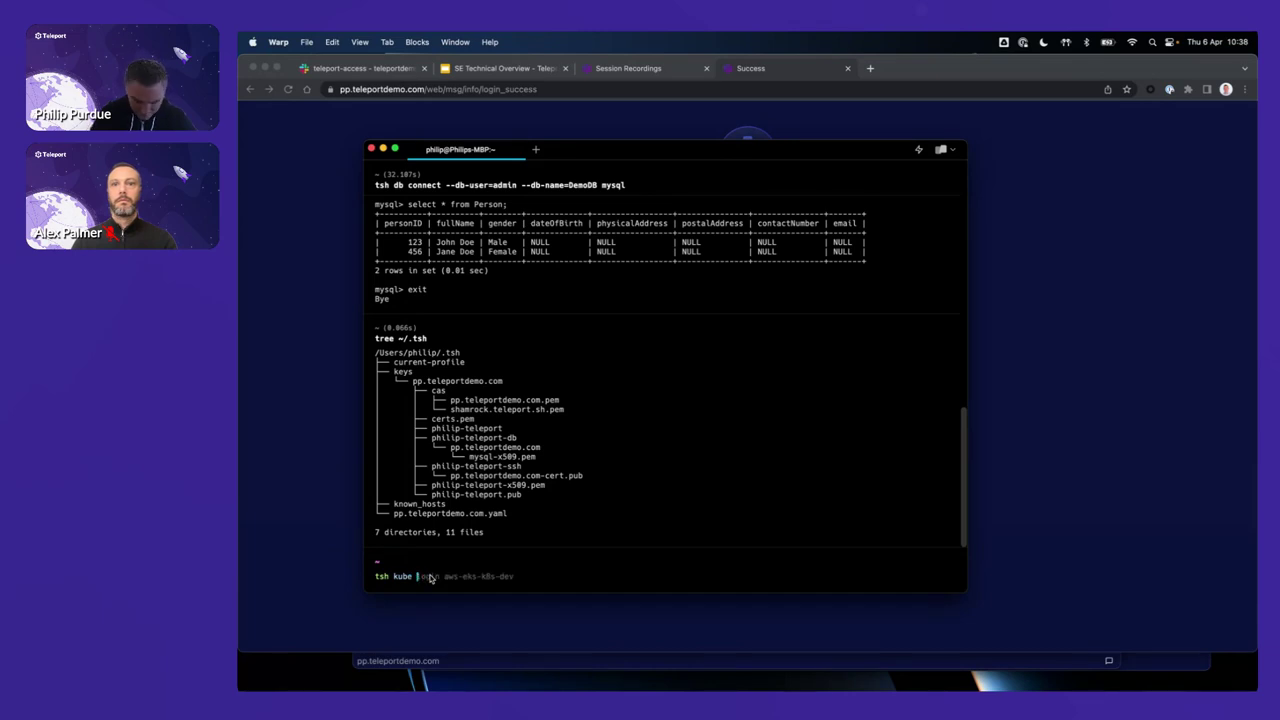
type(" ls")
key("Return")
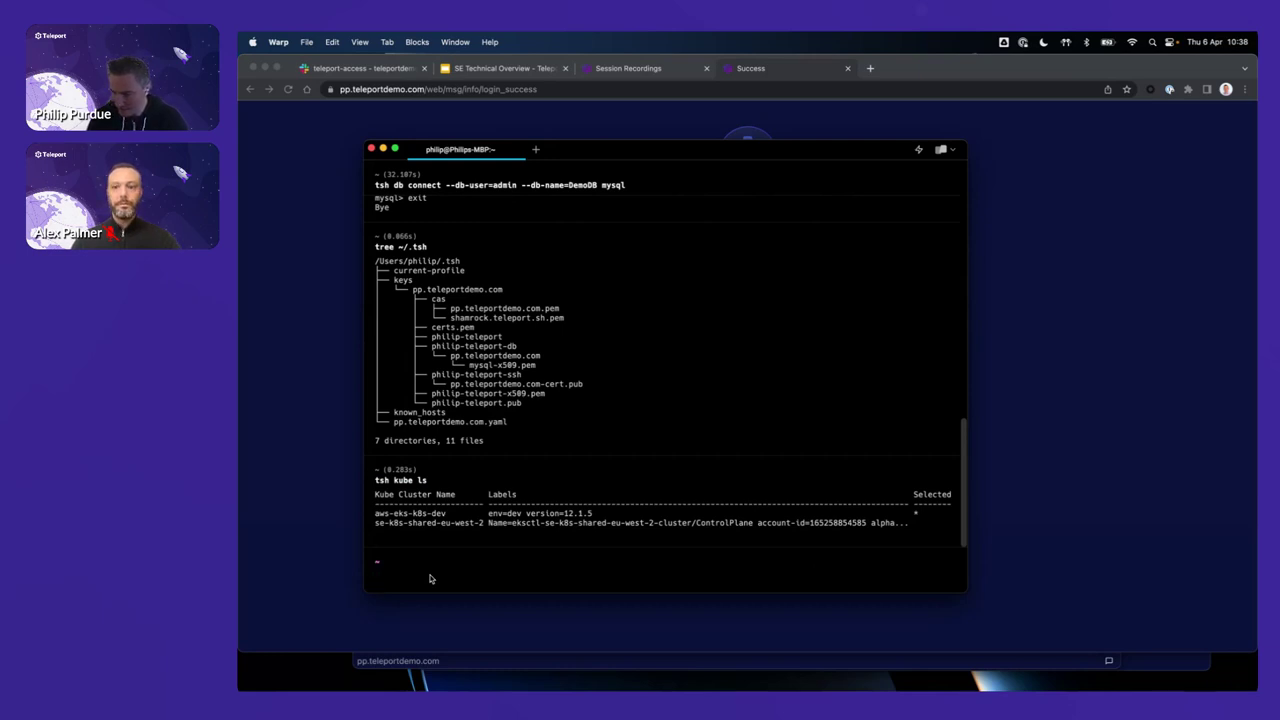
type("tsh")
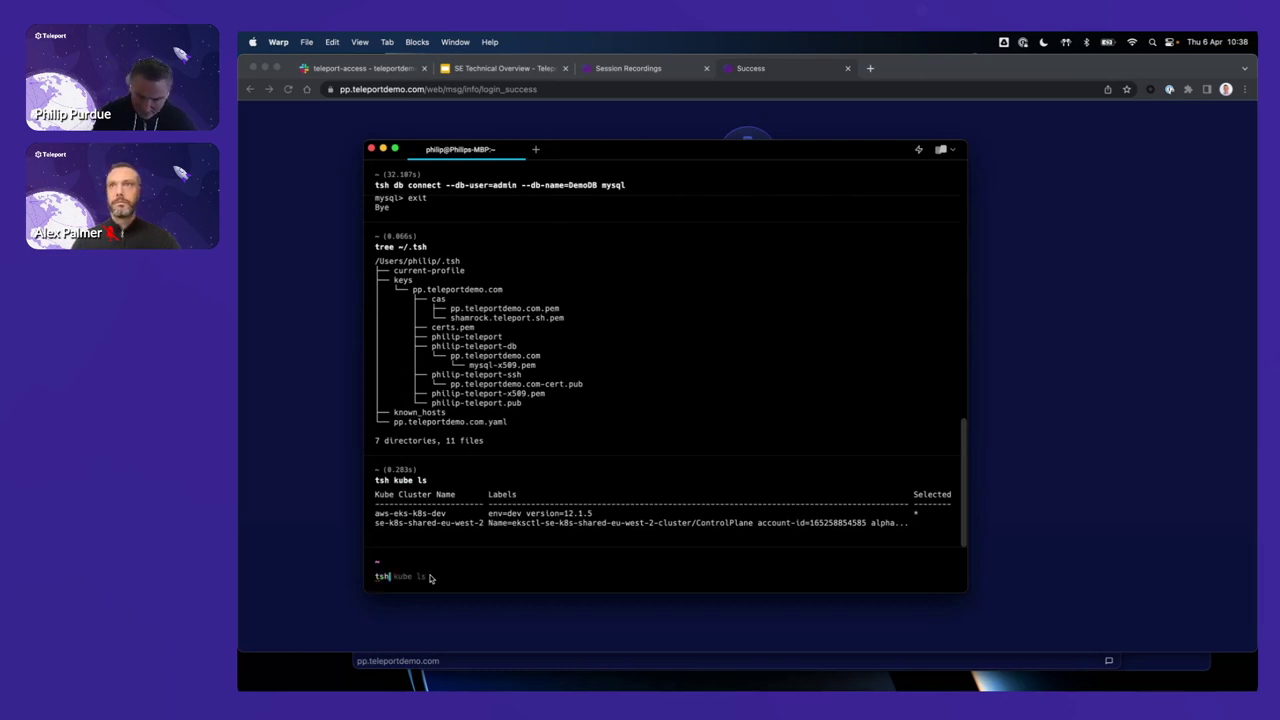
type(" kube log")
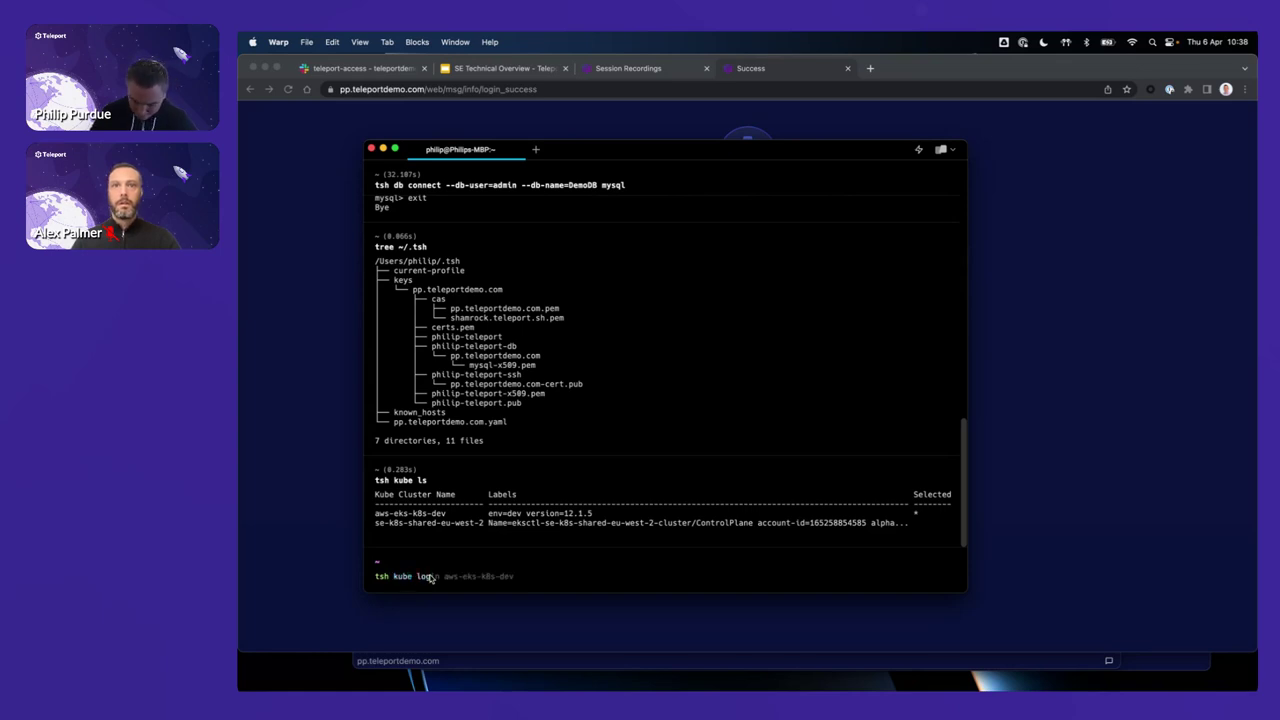
key("Right")
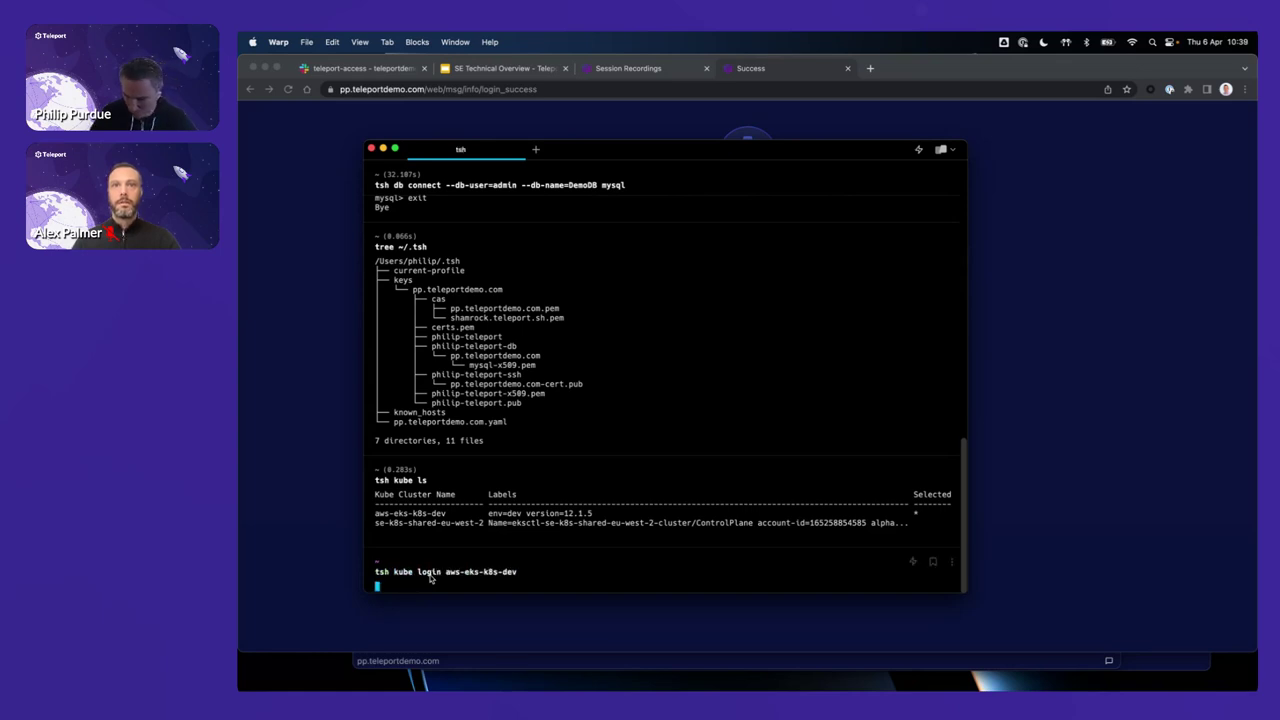
key("Return")
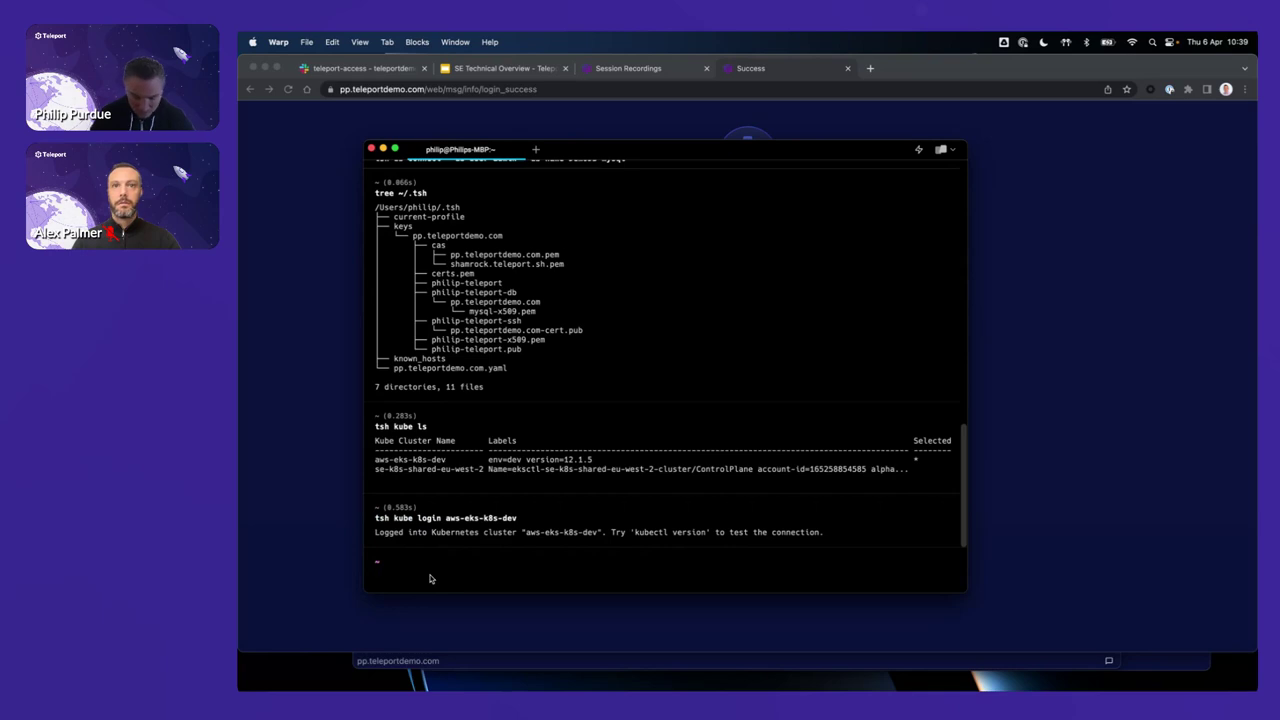
Step: List the pods with kubectl get pods and open an interactive /bin/bash shell in pp-nginx-deployment-9456bbbf9-hltrw using kubectl exec --stdin --tty
type("kube")
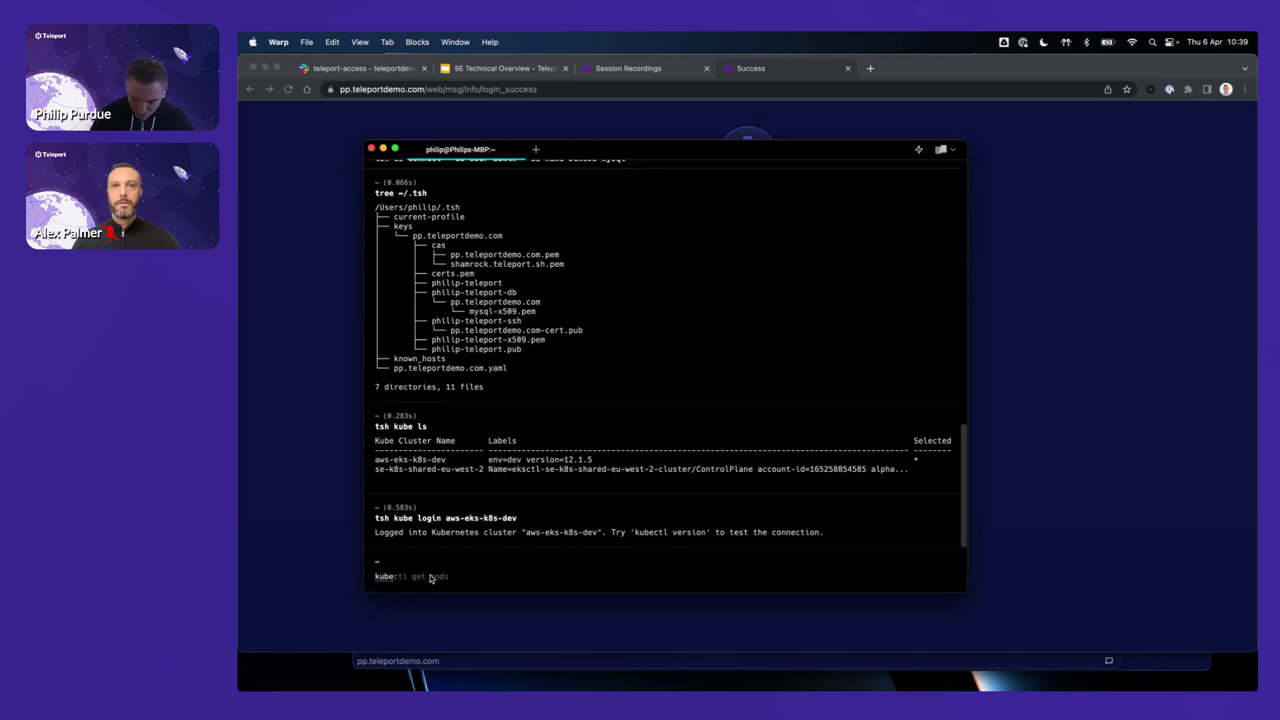
key("Right")
key("Return")
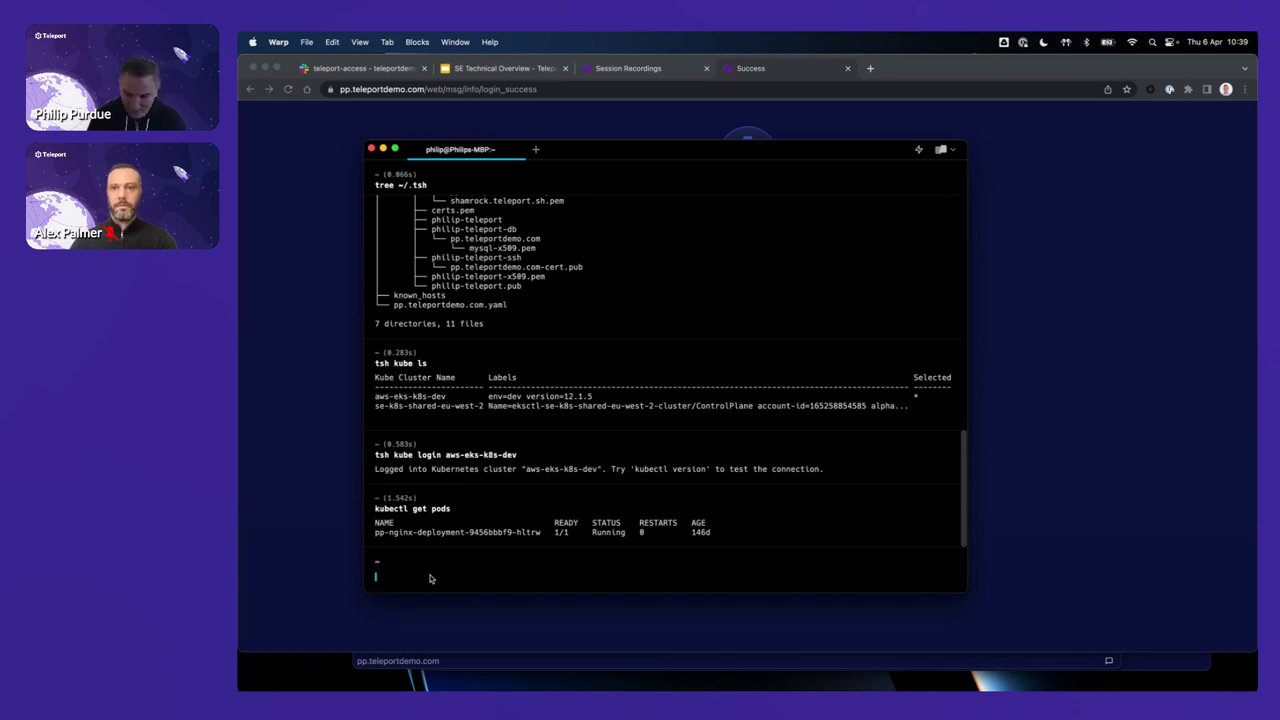
type("ku")
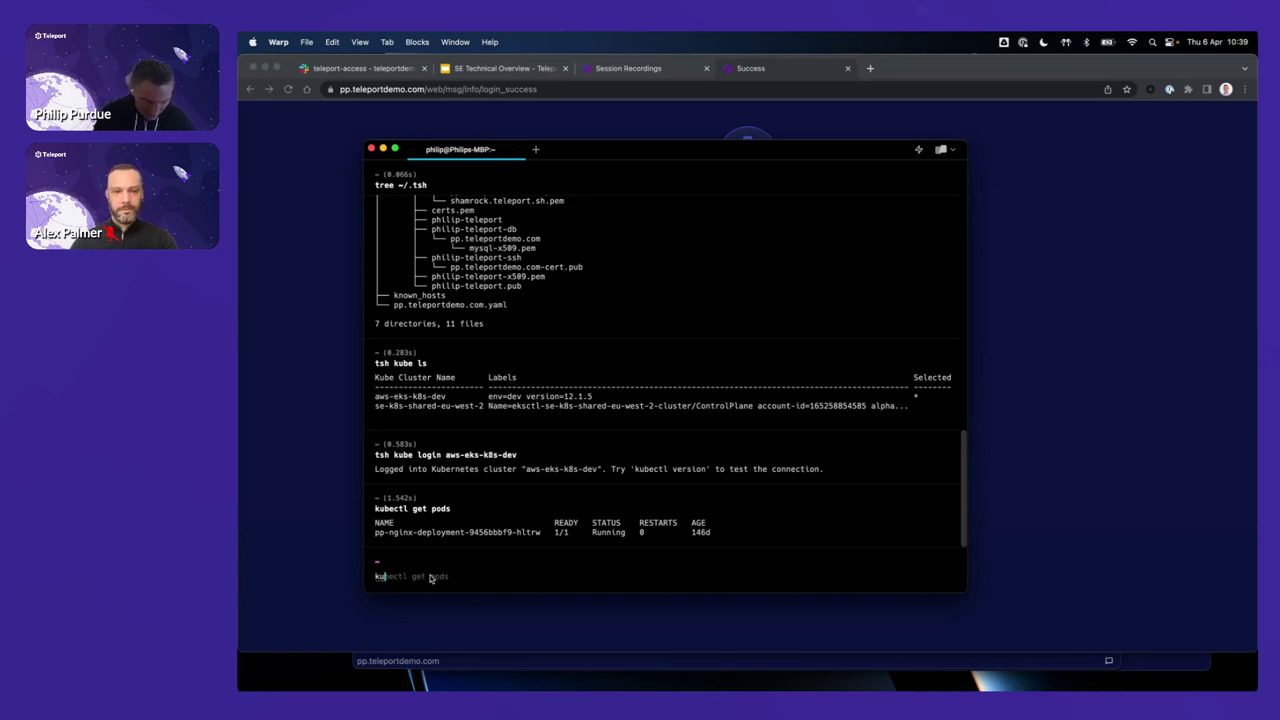
type("bec")
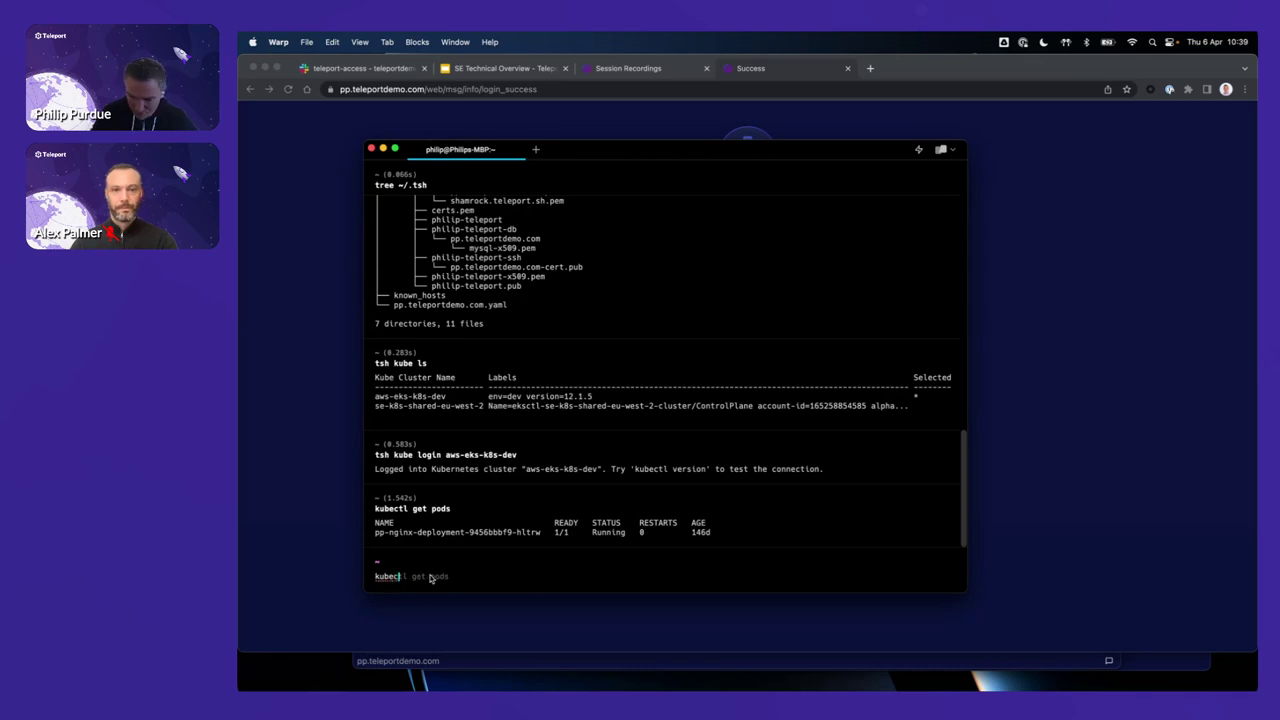
type("tl exe")
key("Right")
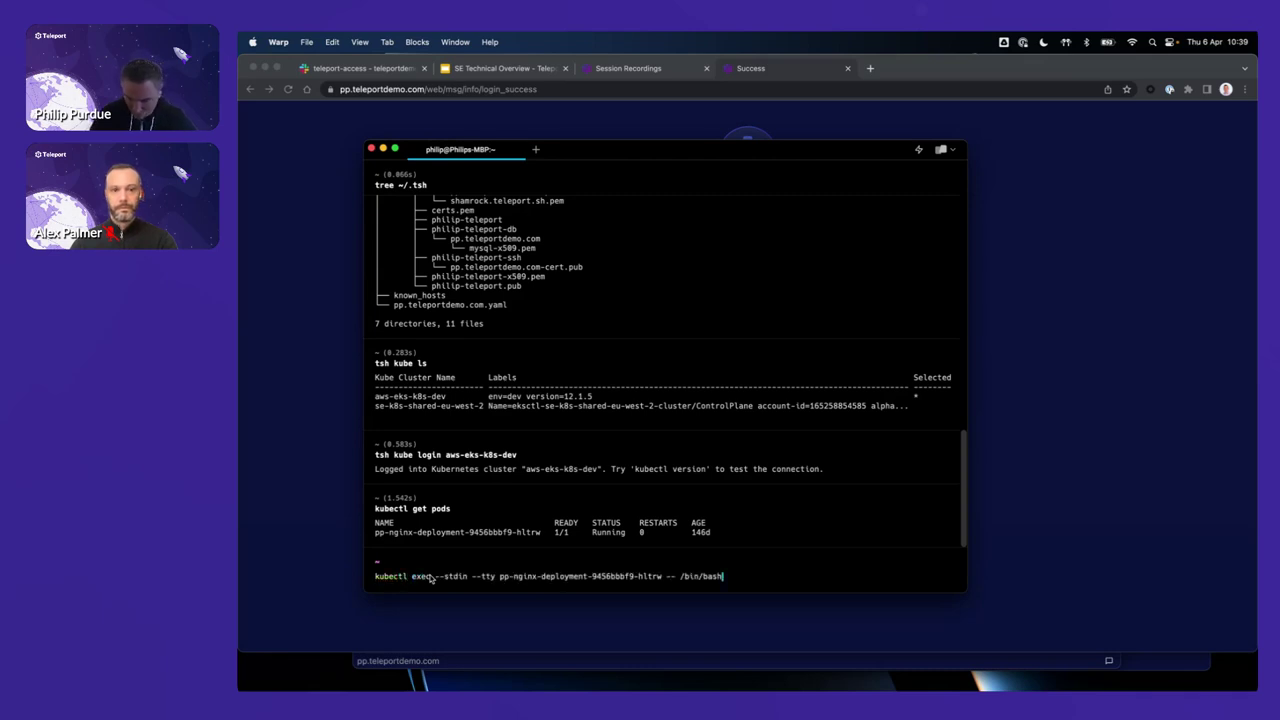
key("Return")
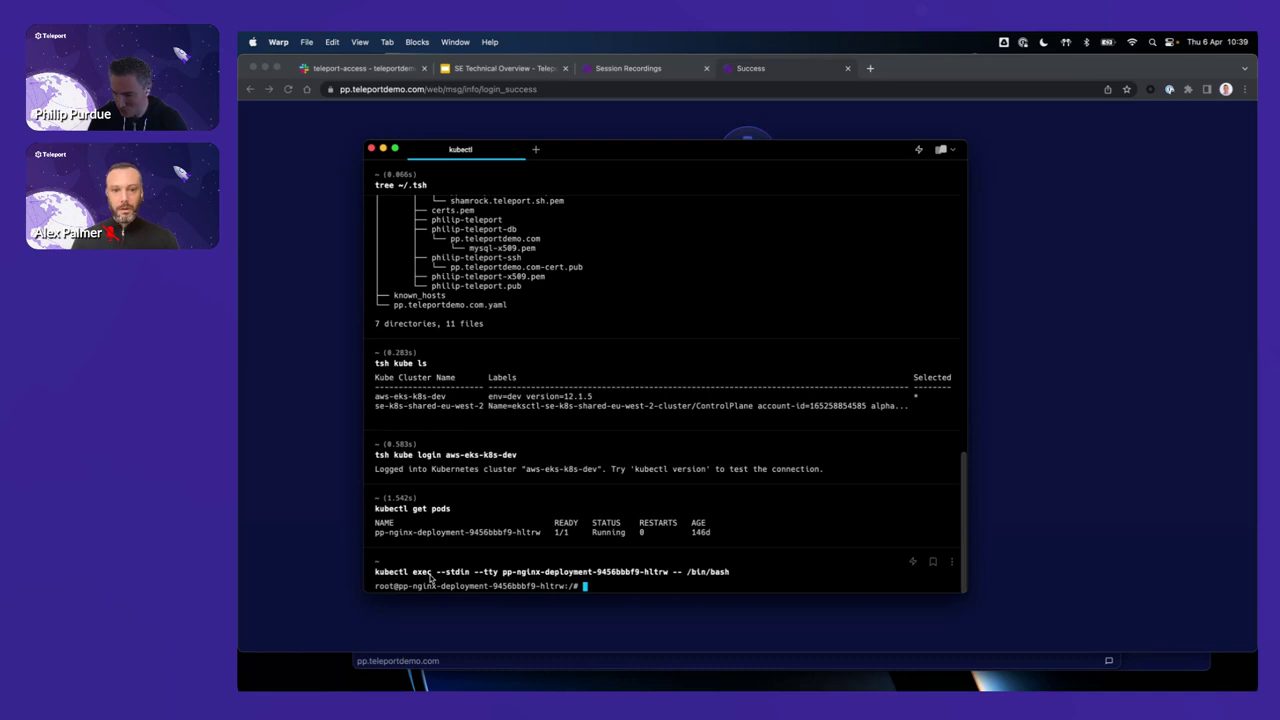
Step: Run ls, hostname and pwd inside the nginx pod, and exit its shell
type("ls")
key("Return")
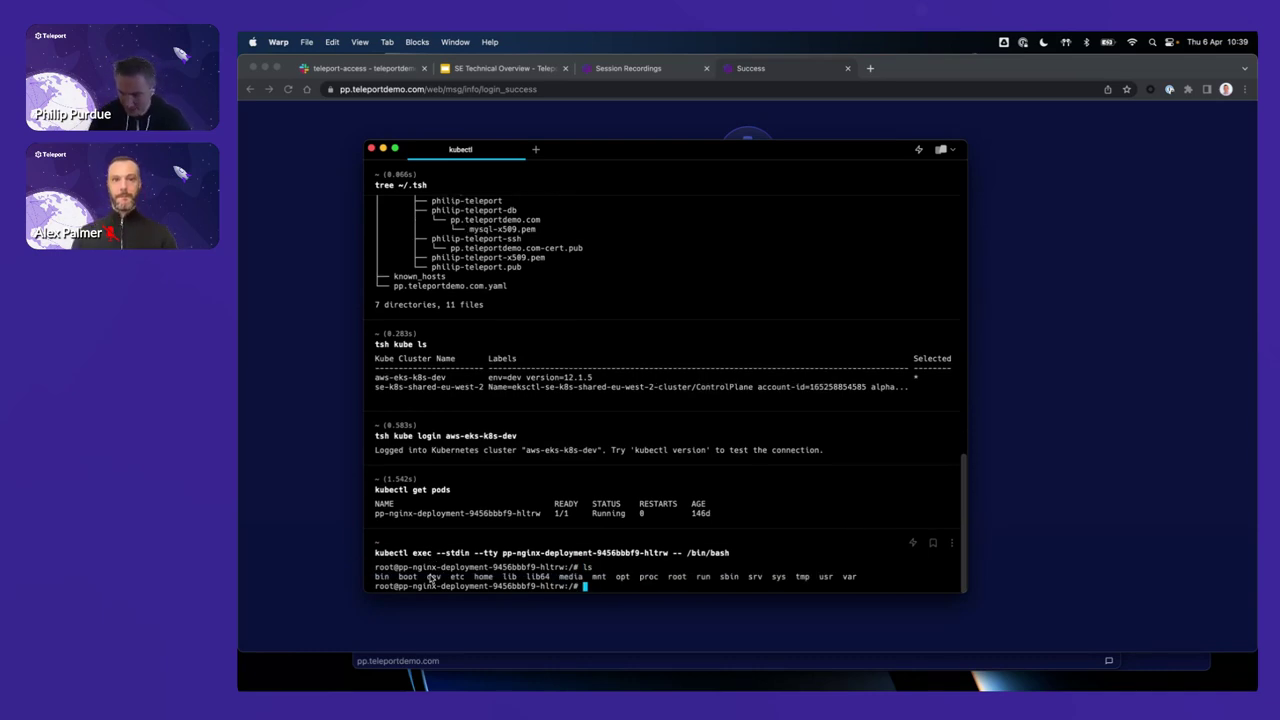
type("hostname")
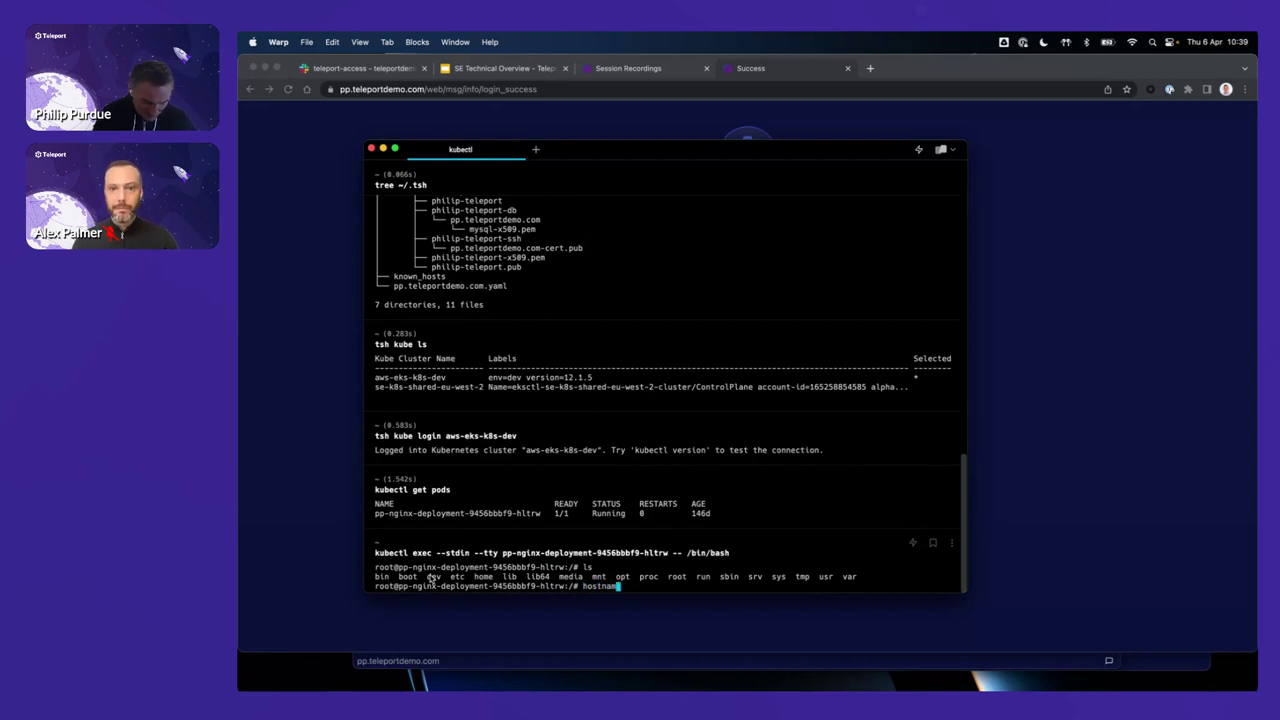
key("Return")
type("pwd")
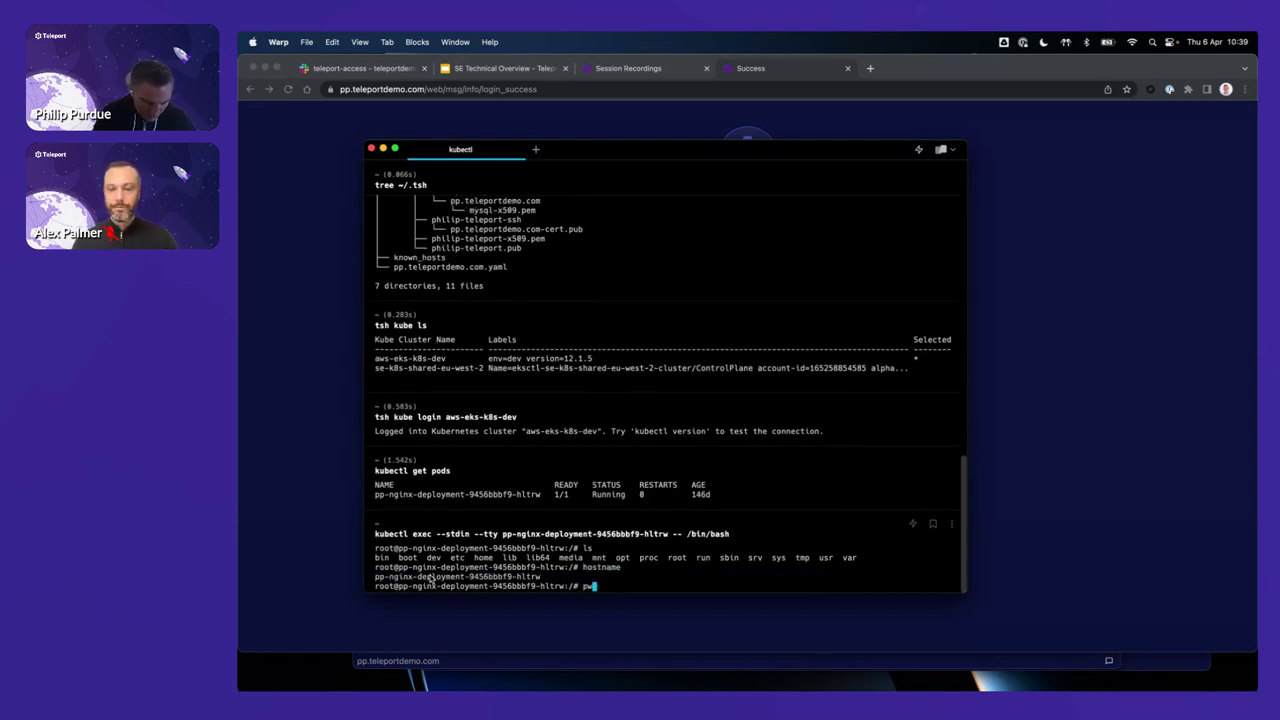
key("Return")
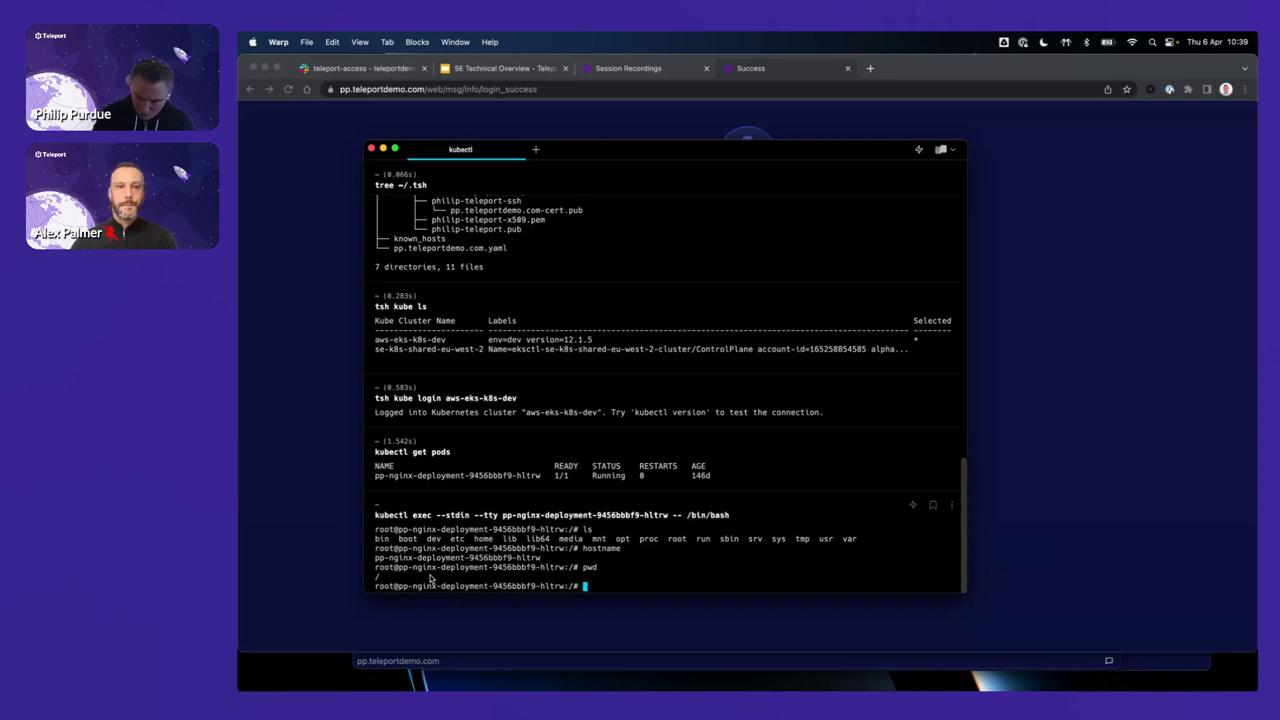
type("exit")
key("Return")
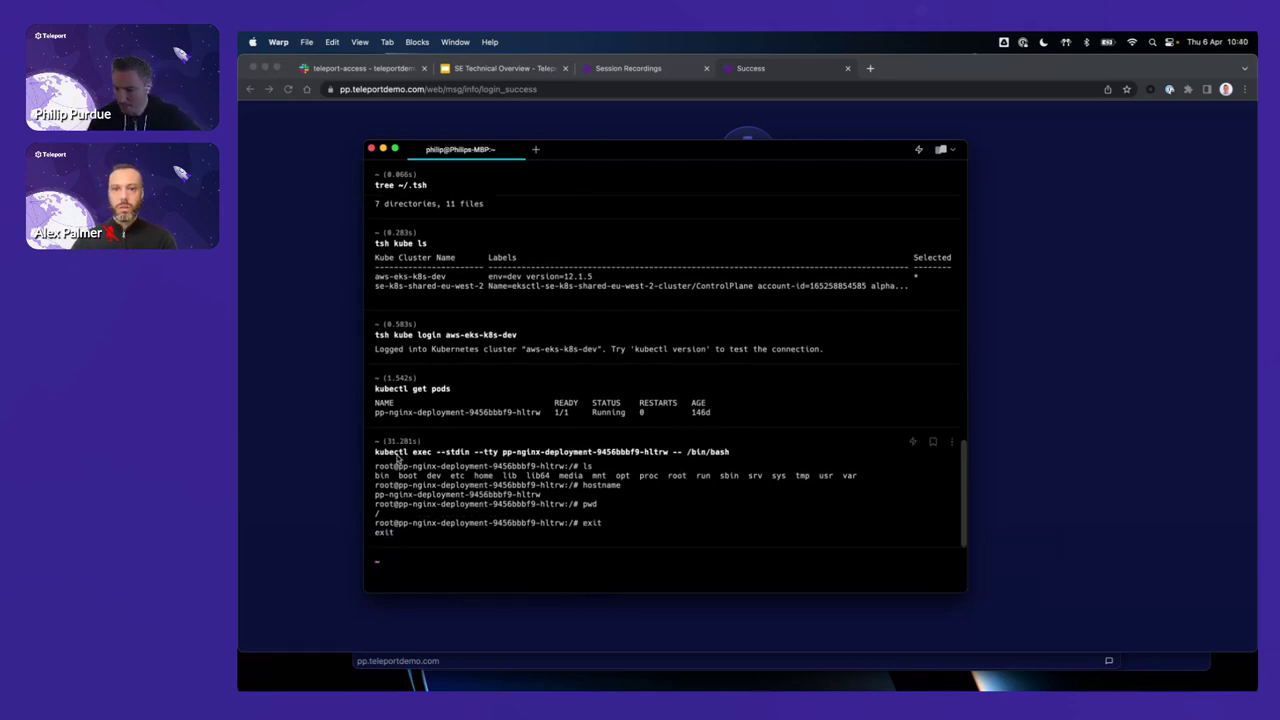
Step: Switch to the Teleport web UI in Chrome, open the Audit Log and highlight the Session Ended entry for pp-node-2
left_click(629, 70)
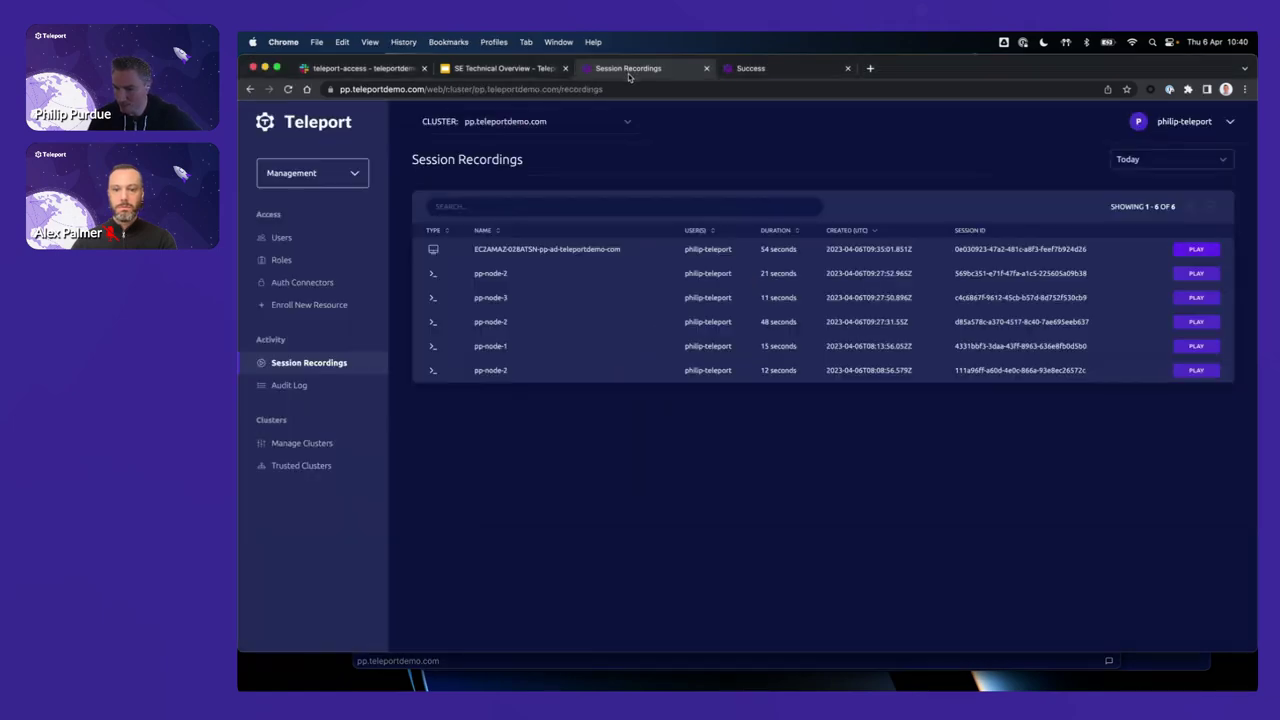
left_click(289, 385)
scroll(438, 465, "down", 5)
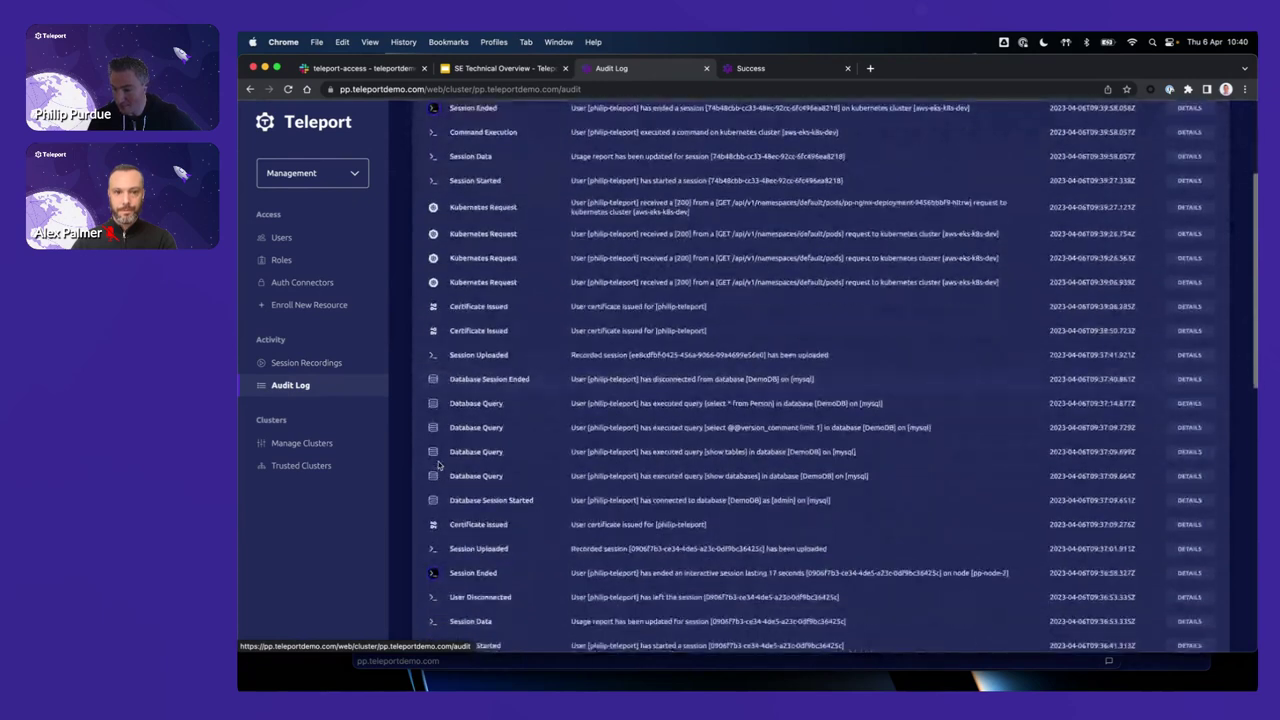
scroll(438, 465, "down", 3)
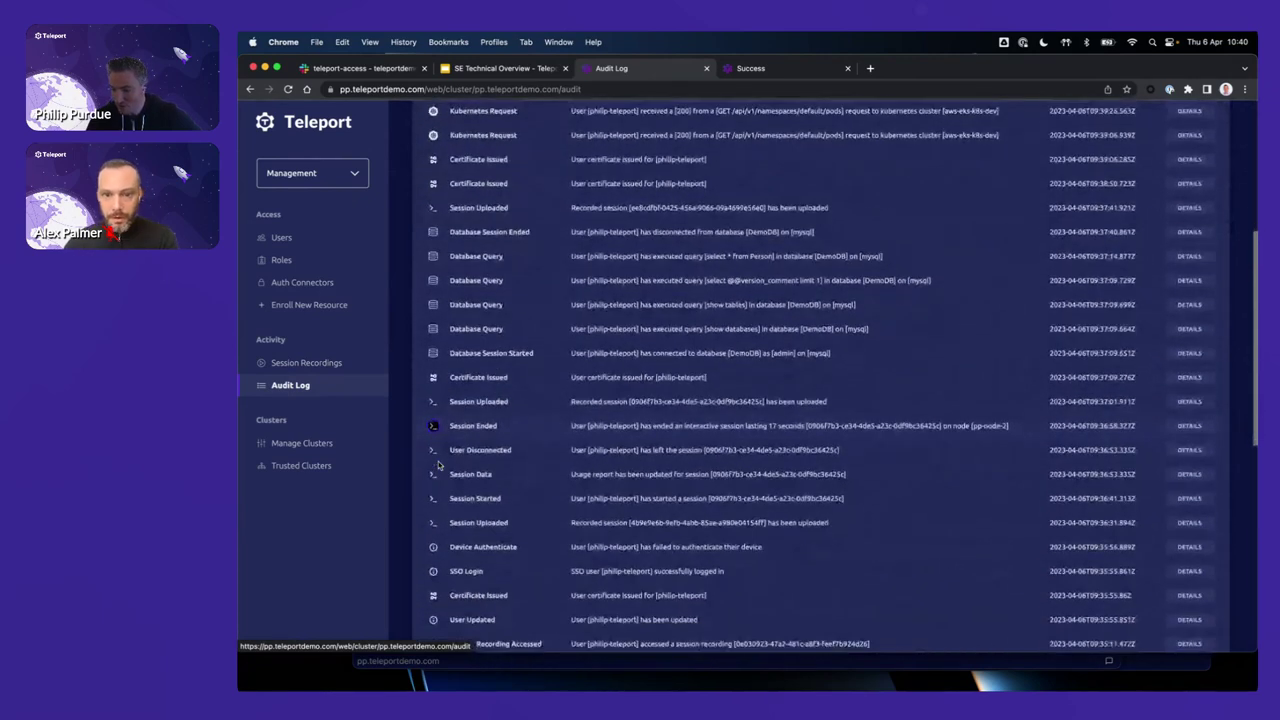
left_click_drag(449, 425, 502, 428)
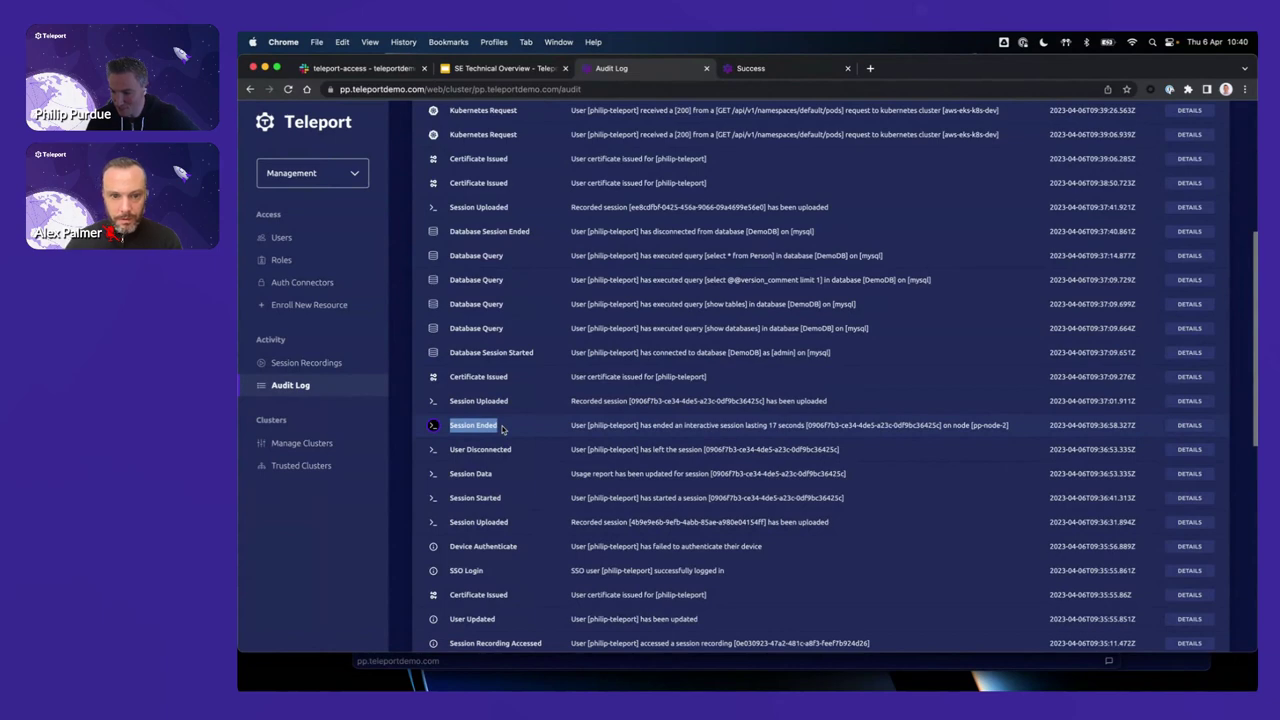
Step: Open the details of the select * from Person Database Query event and highlight its db_query line
scroll(502, 428, "up", 2)
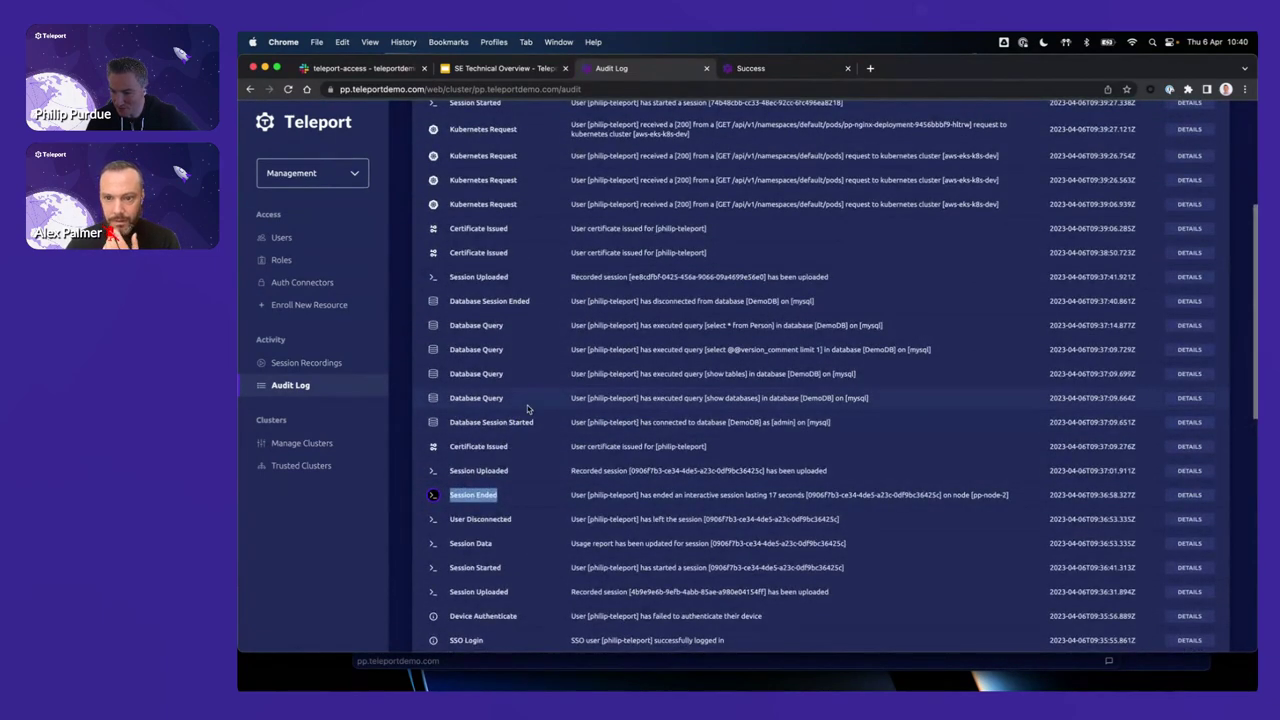
left_click(1190, 326)
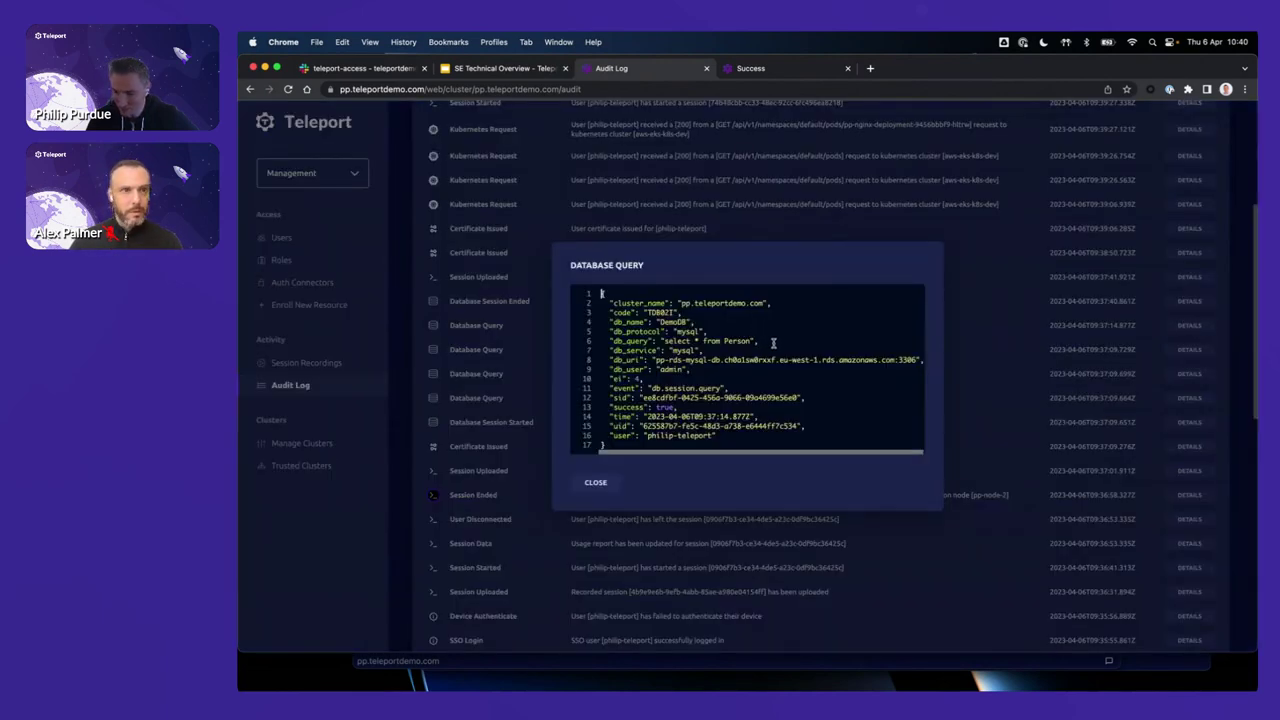
left_click_drag(770, 342, 608, 342)
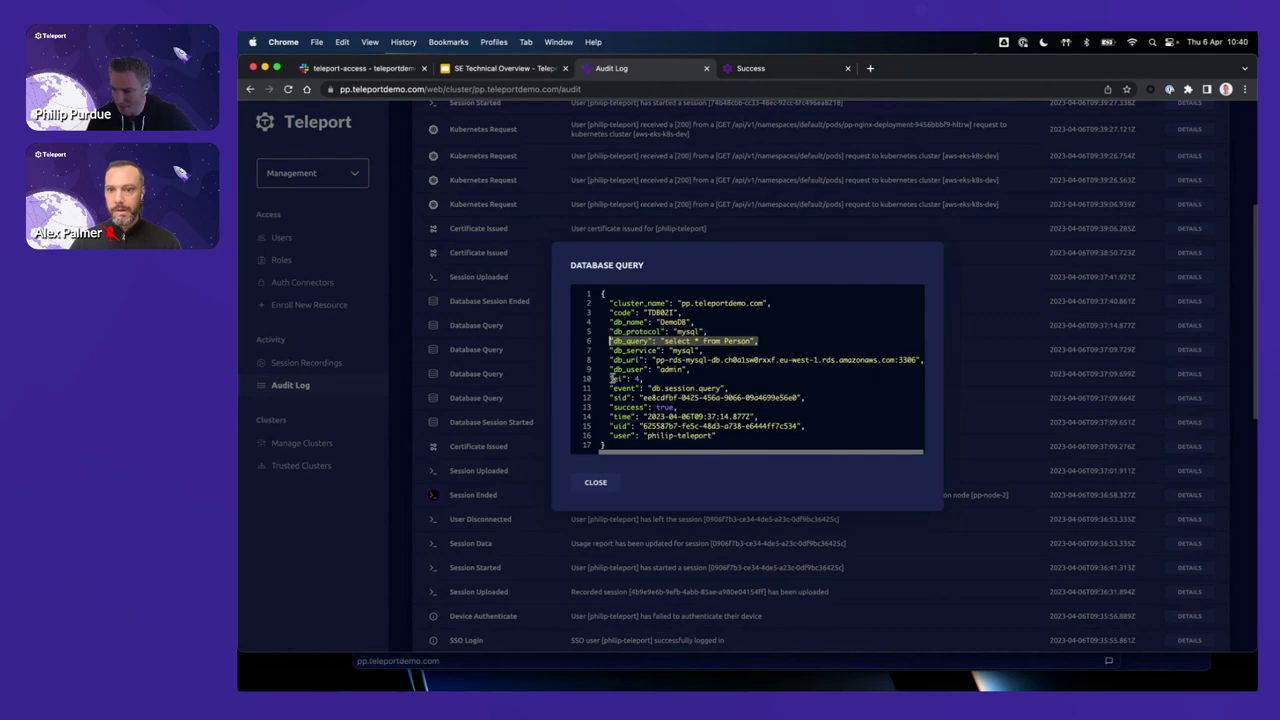
Step: Open the details of the Kubernetes Request event for the pp-nginx-deployment pod and highlight its verb line
scroll(573, 449, "up", 5)
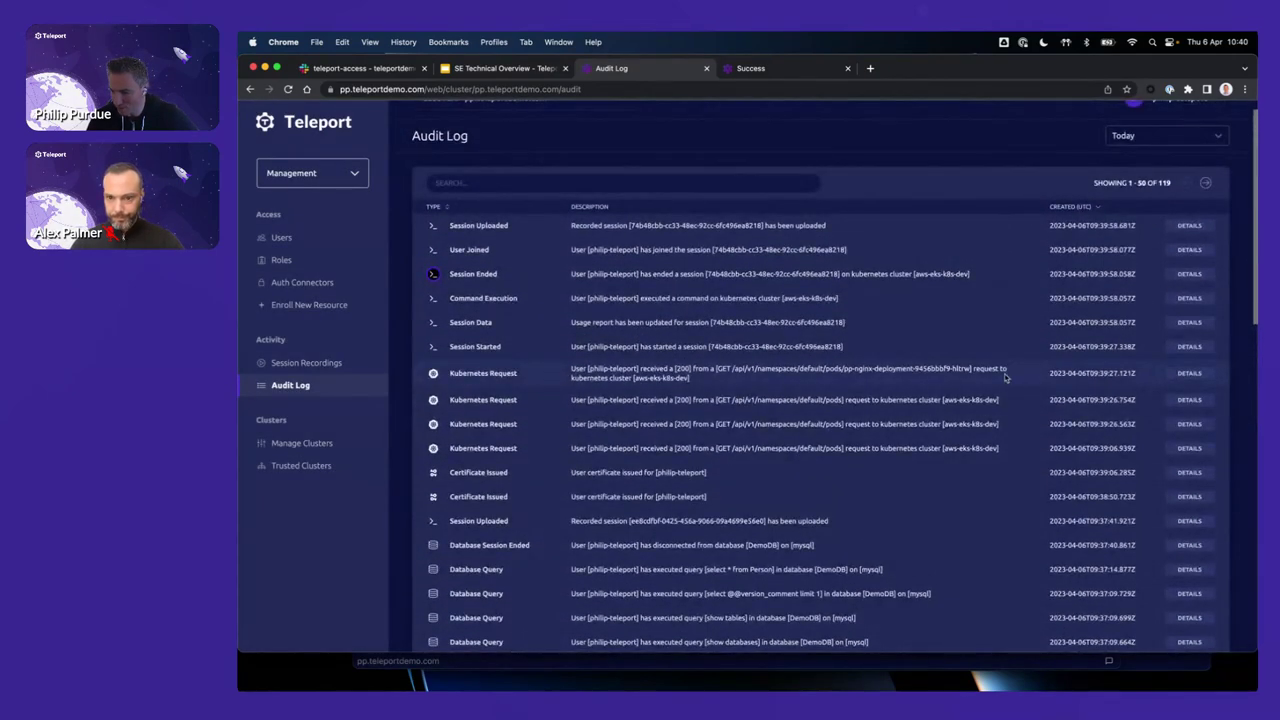
left_click(1194, 377)
scroll(646, 382, "down", 3)
scroll(646, 382, "down", 2)
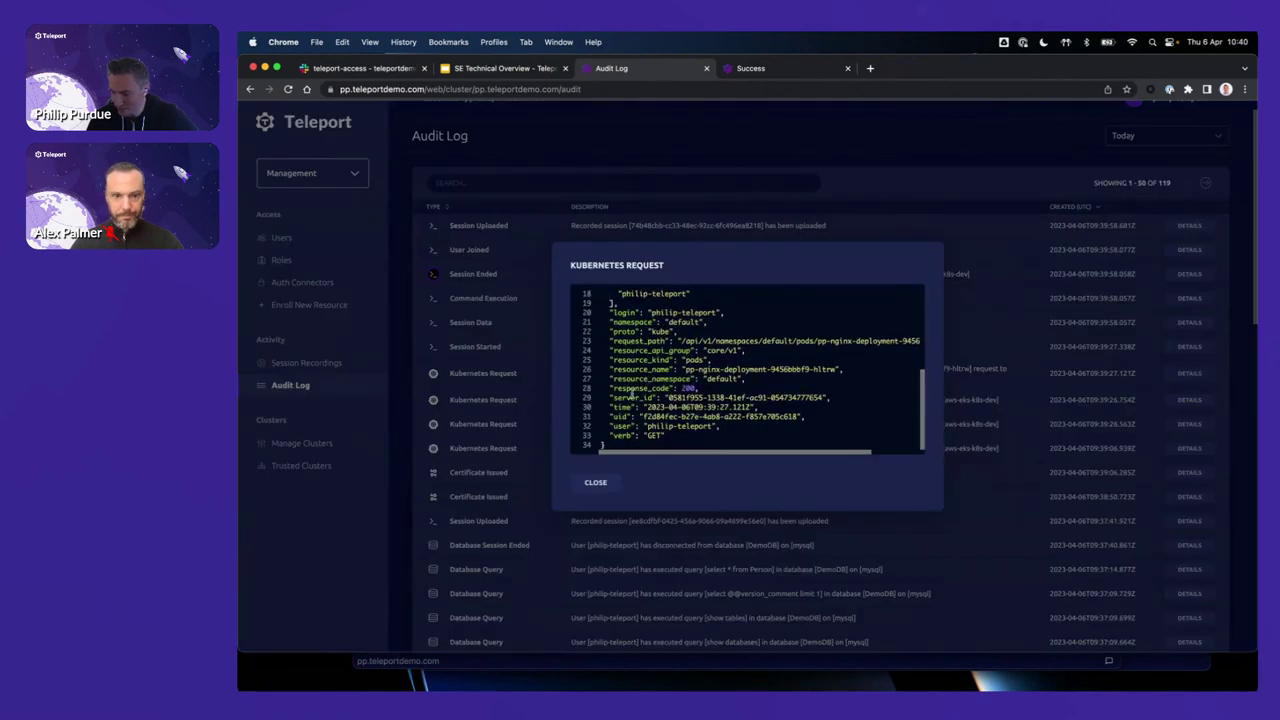
left_click_drag(609, 436, 656, 436)
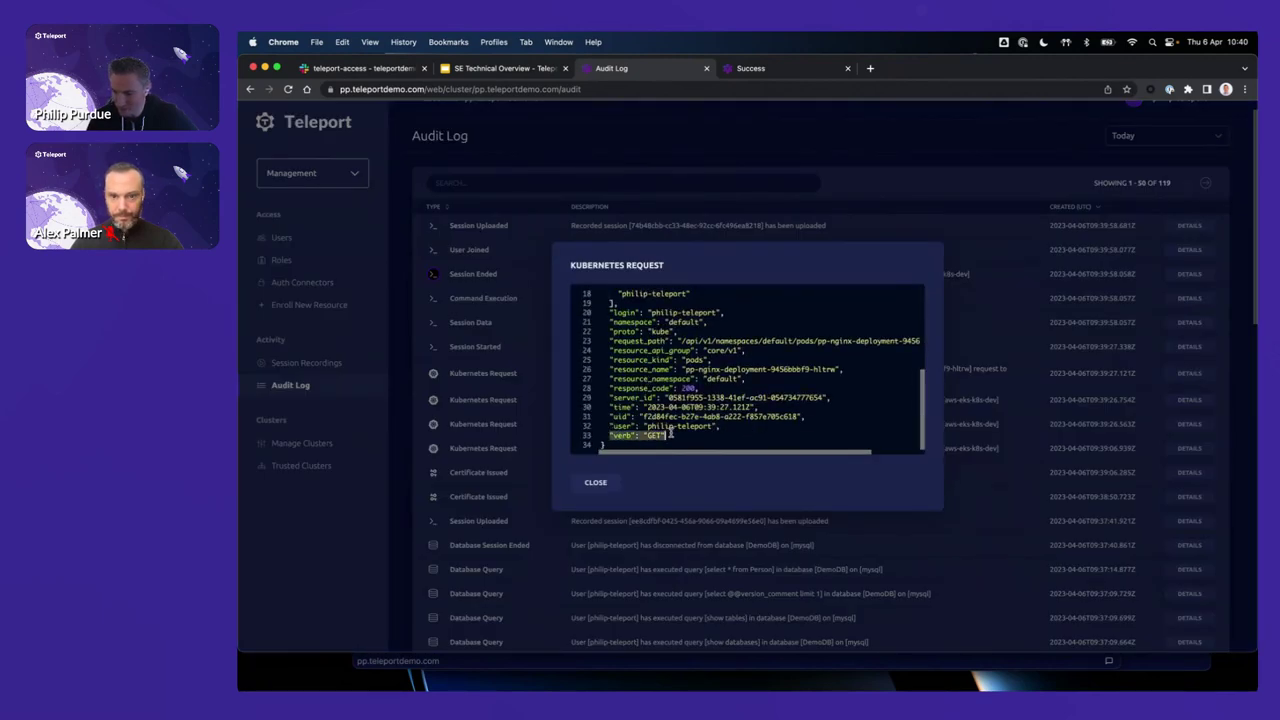
Step: Highlight the resource_kind line in the Kubernetes Request details, close them, and view the ended Kubernetes session's recording from the Audit Log
left_click_drag(610, 359, 713, 360)
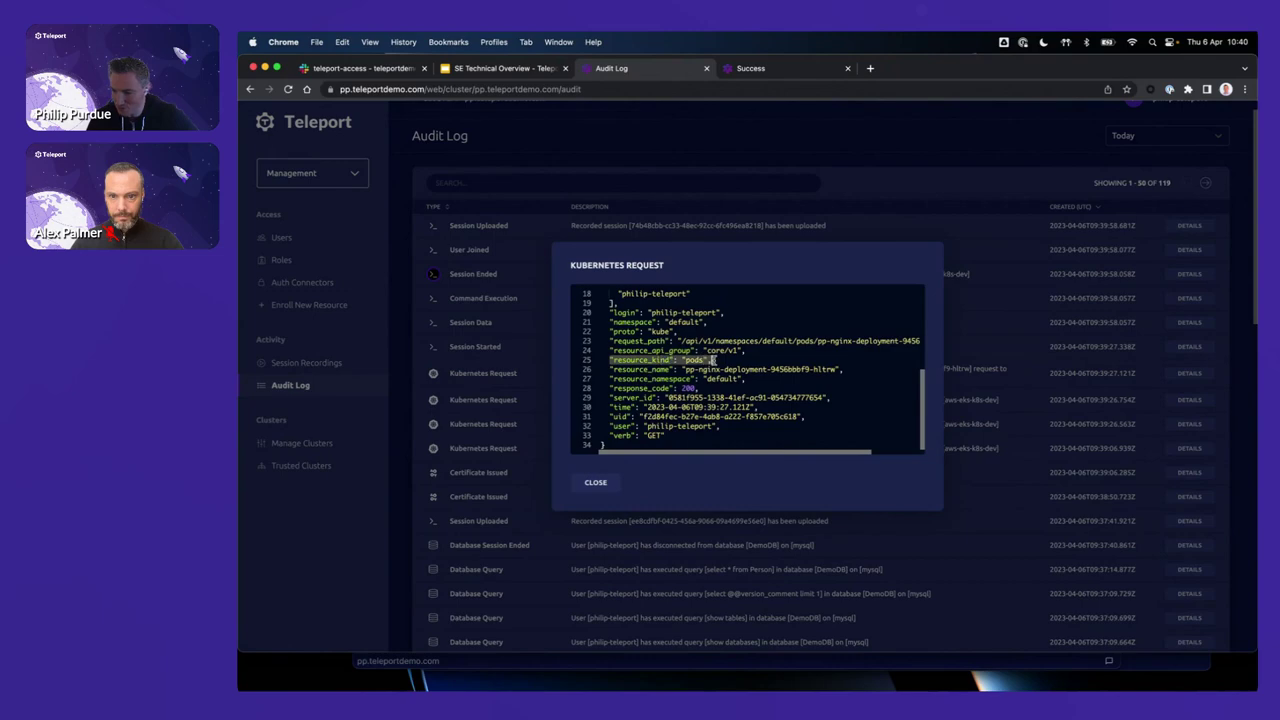
left_click(596, 482)
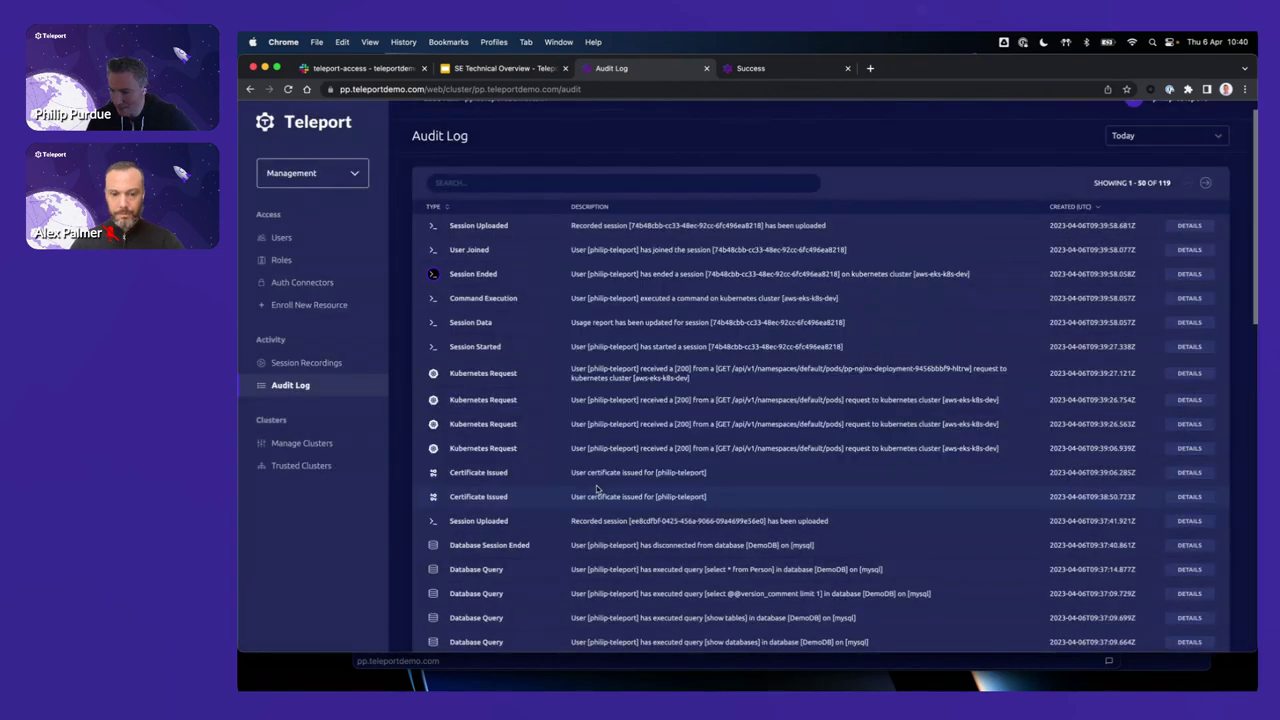
scroll(437, 300, "up", 1)
left_click(437, 297)
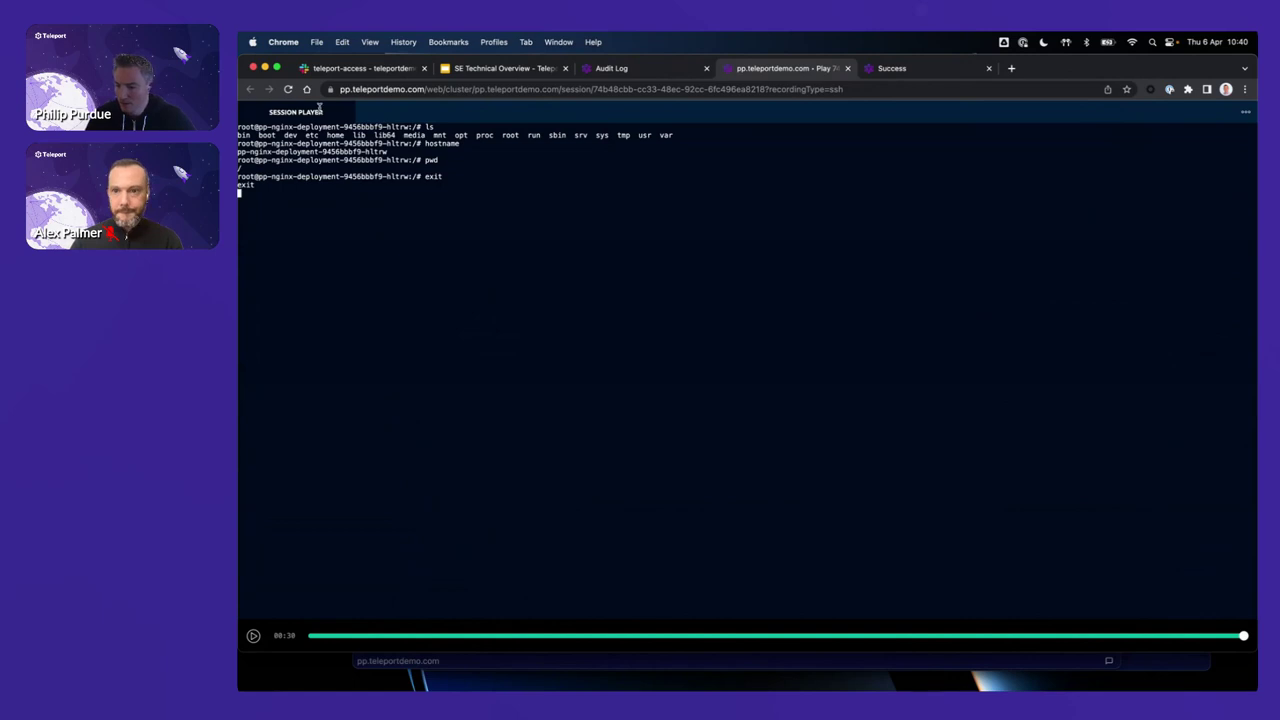
left_click(848, 69)
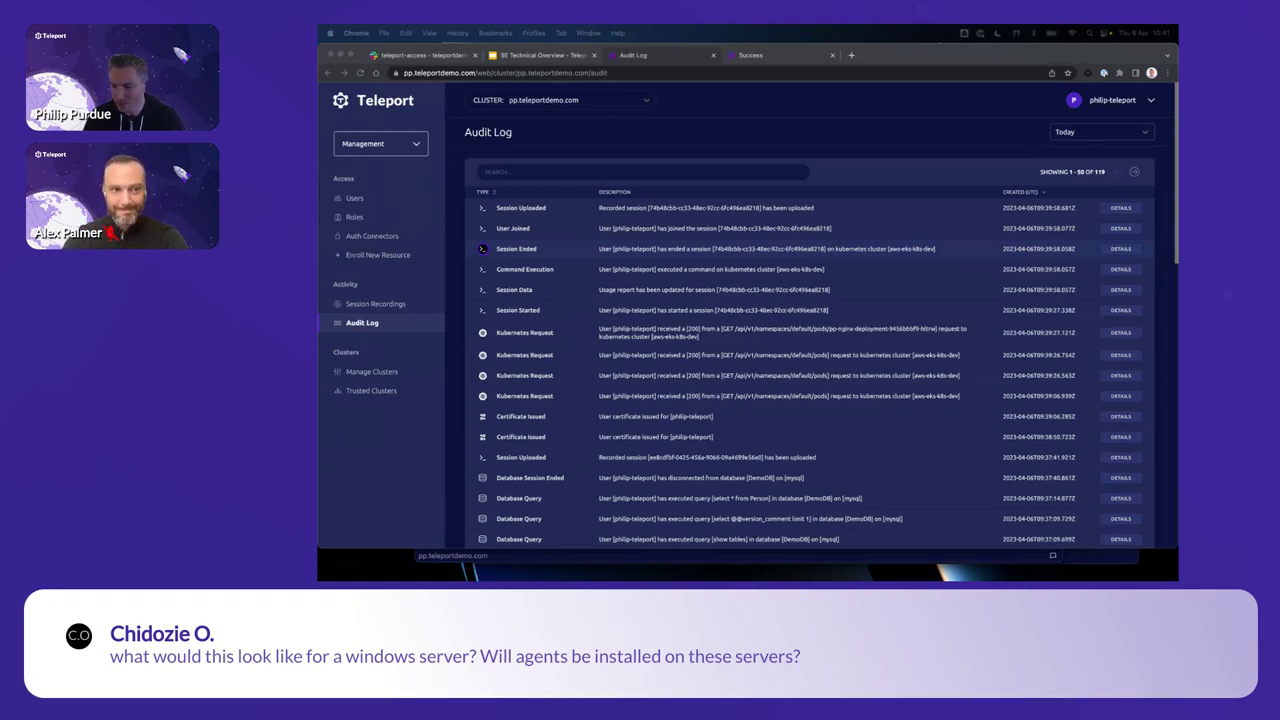
Step: Switch the web UI from Management to Resources and open the Desktops list
left_click(405, 153)
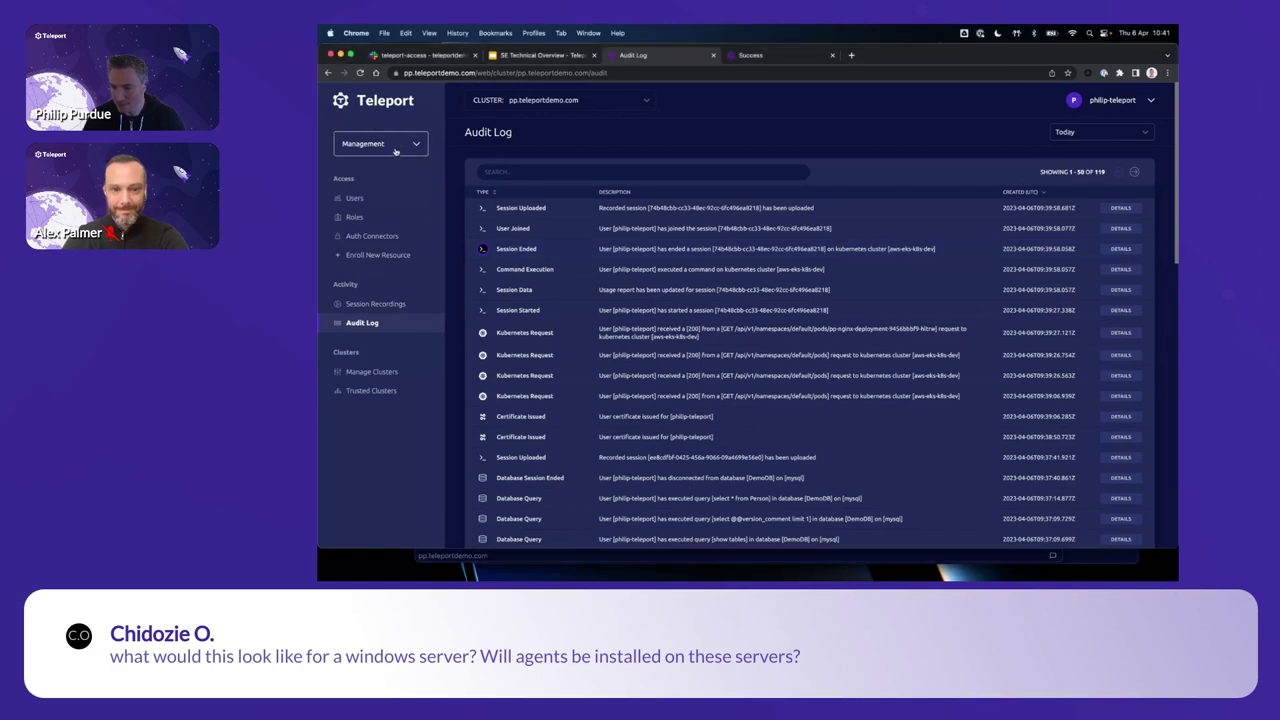
left_click(398, 152)
left_click(381, 169)
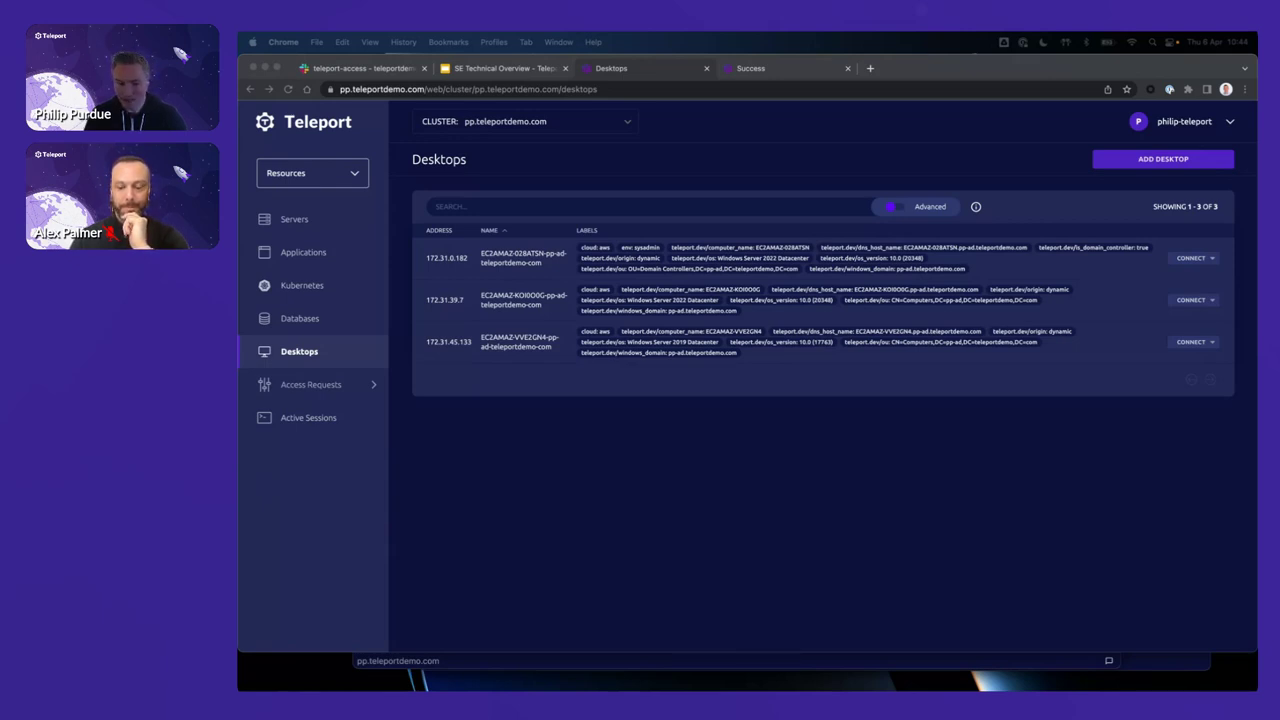
Step: Switch to the Teleport login page in Firefox and sign in through the other sign-in options with the prefilled credentials and Hardware Key
key("super+Tab")
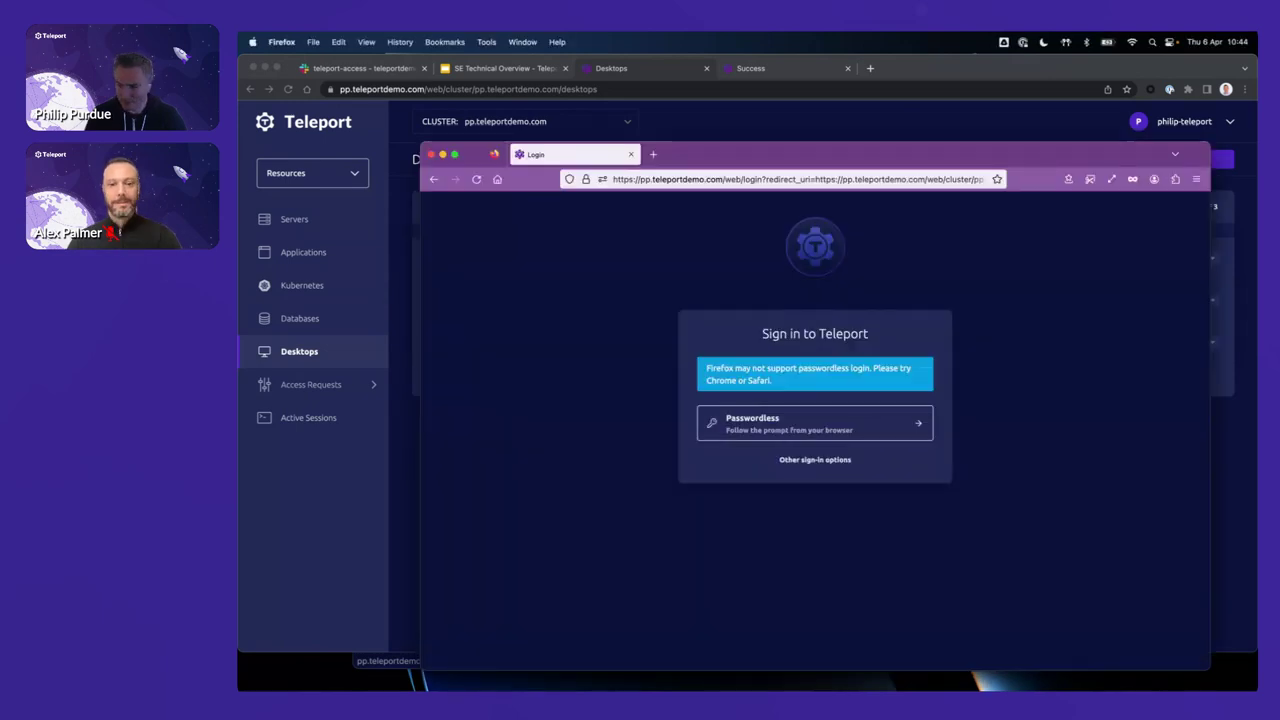
left_click_drag(736, 156, 730, 129)
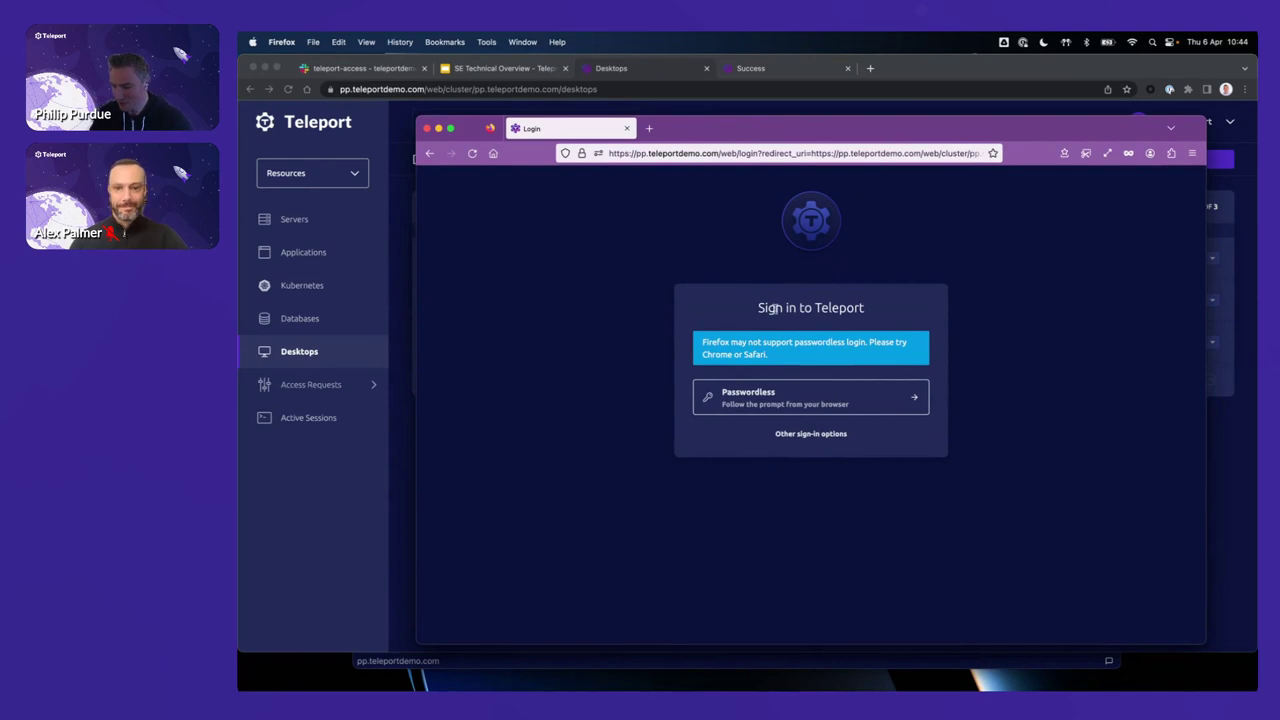
left_click(801, 434)
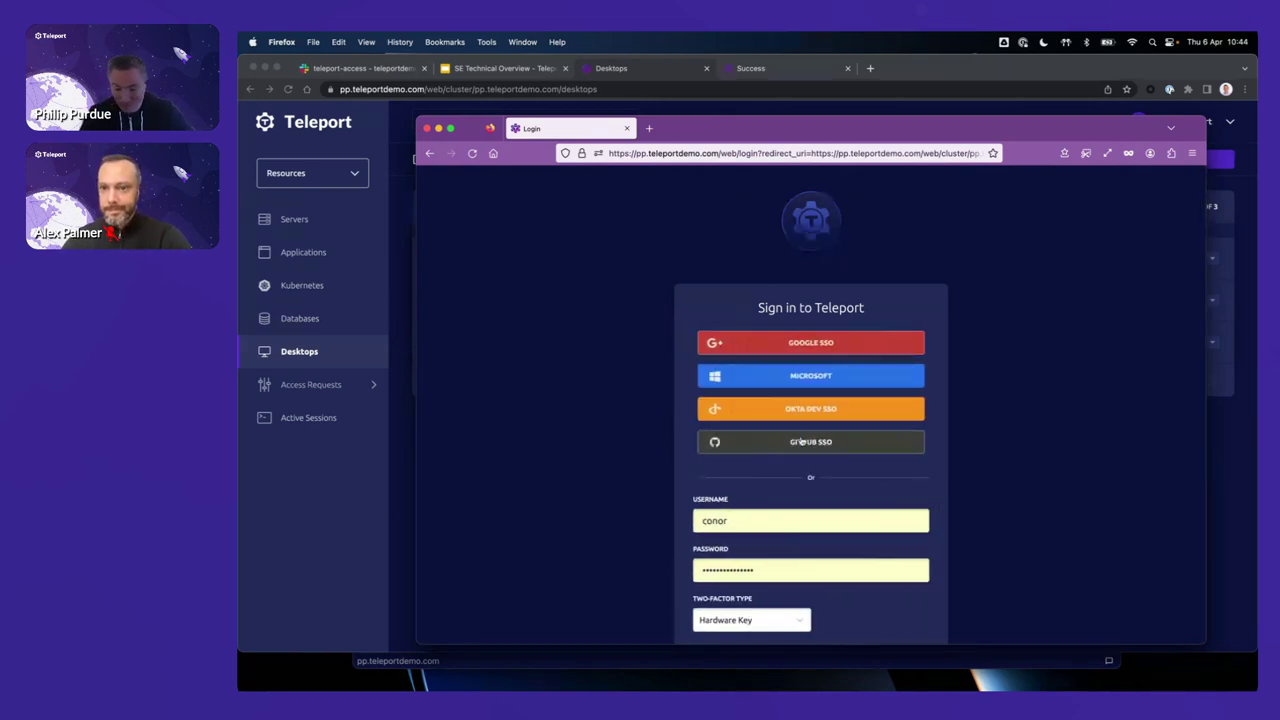
scroll(950, 500, "down", 1)
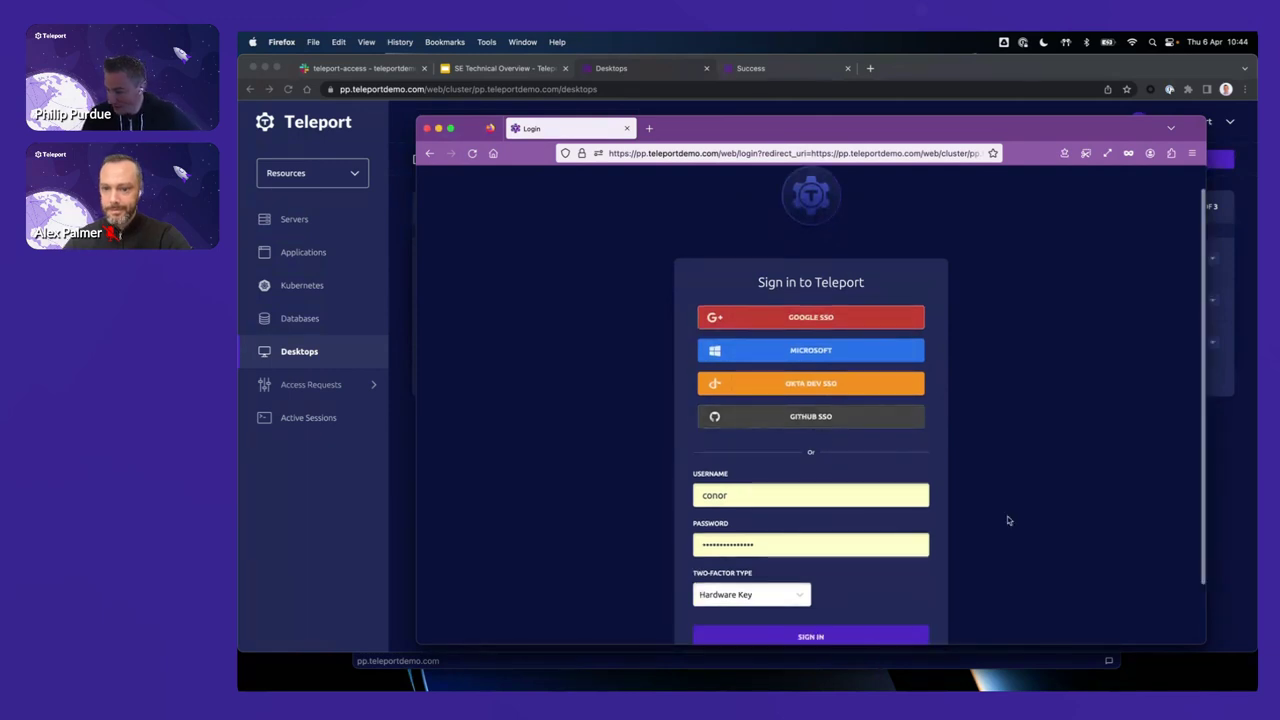
left_click_drag(1198, 638, 1232, 676)
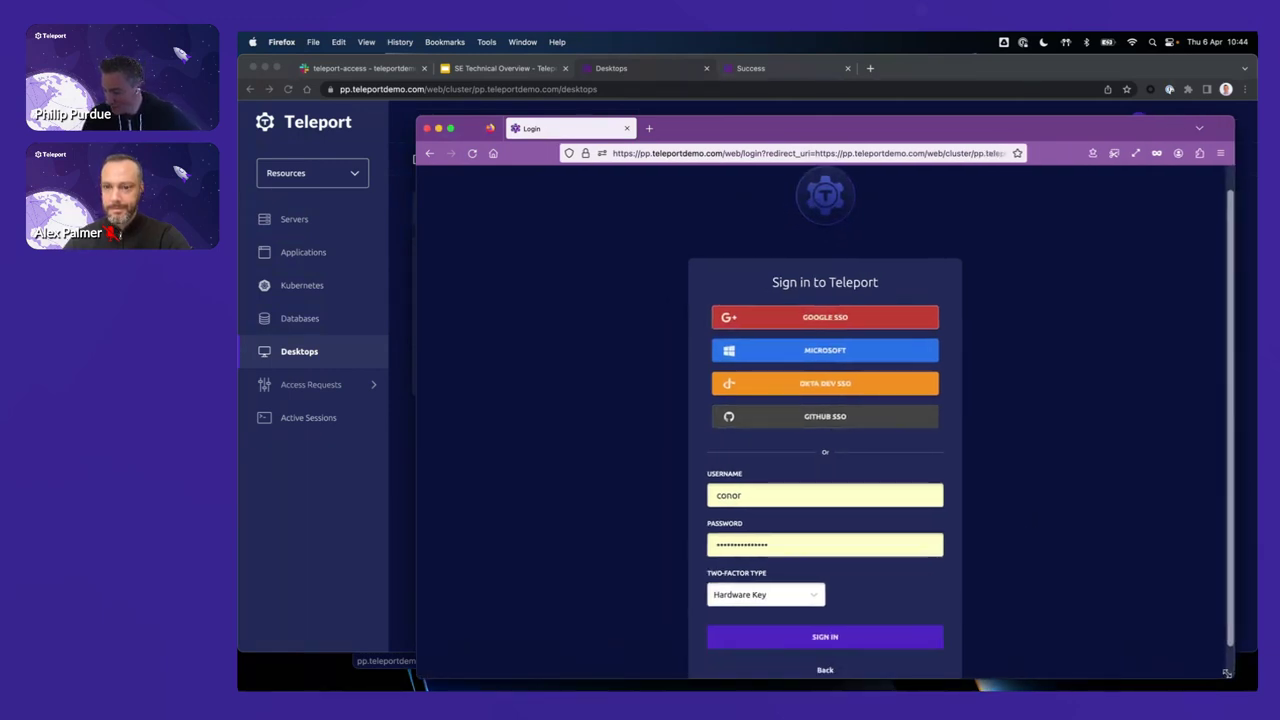
left_click(866, 640)
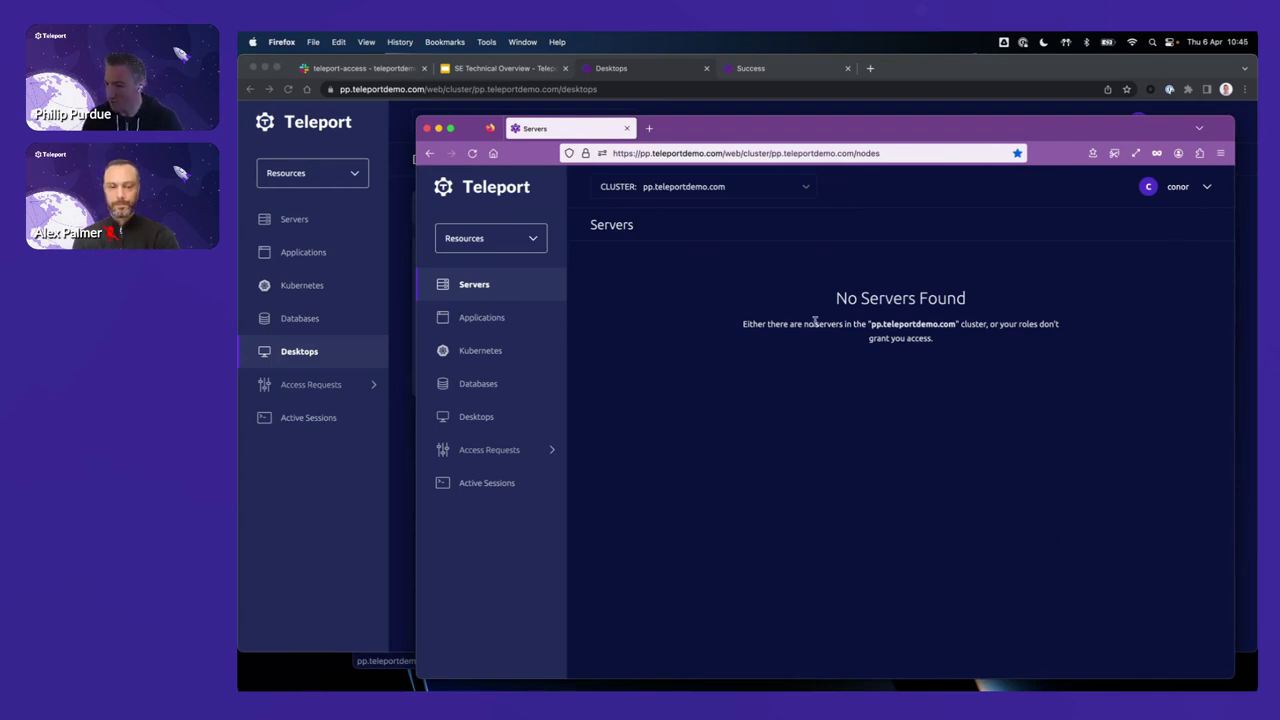
Step: Check the Applications, Databases and Desktops resources available to the signed-in requester account
left_click(497, 322)
left_click(489, 385)
left_click(482, 422)
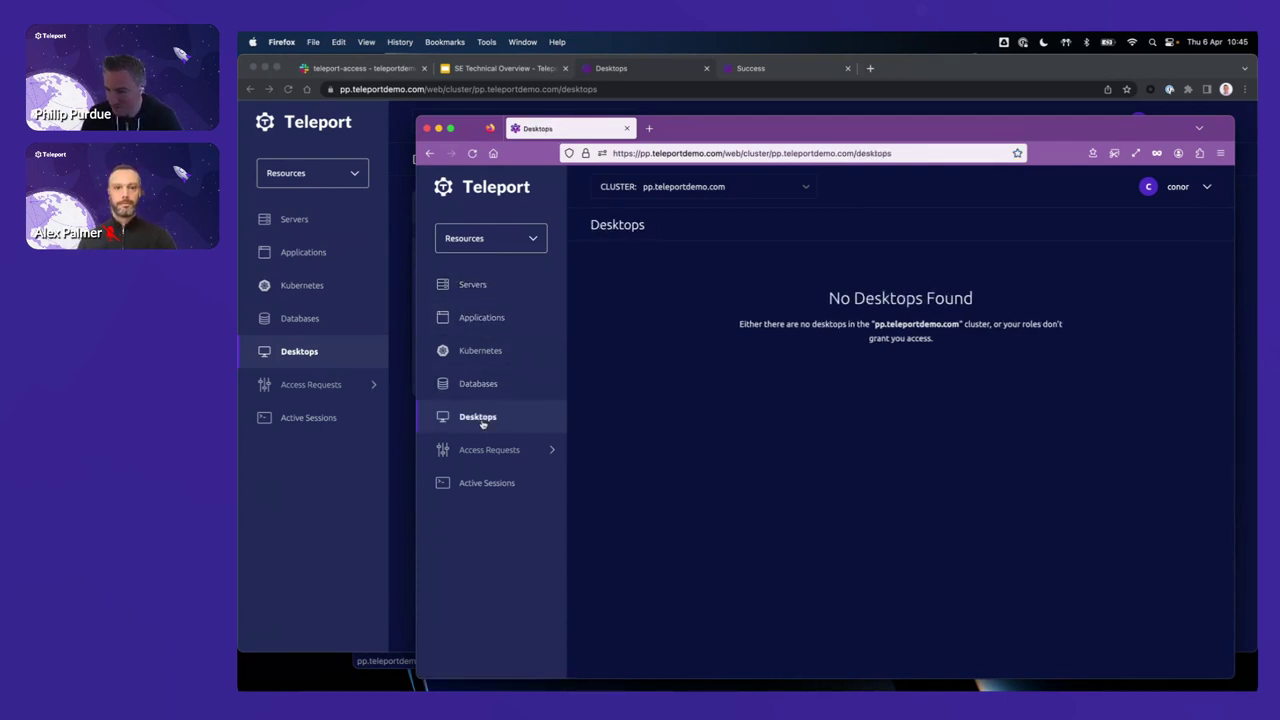
Step: Start a new access request containing the server role and proceed to its submission form
left_click(487, 452)
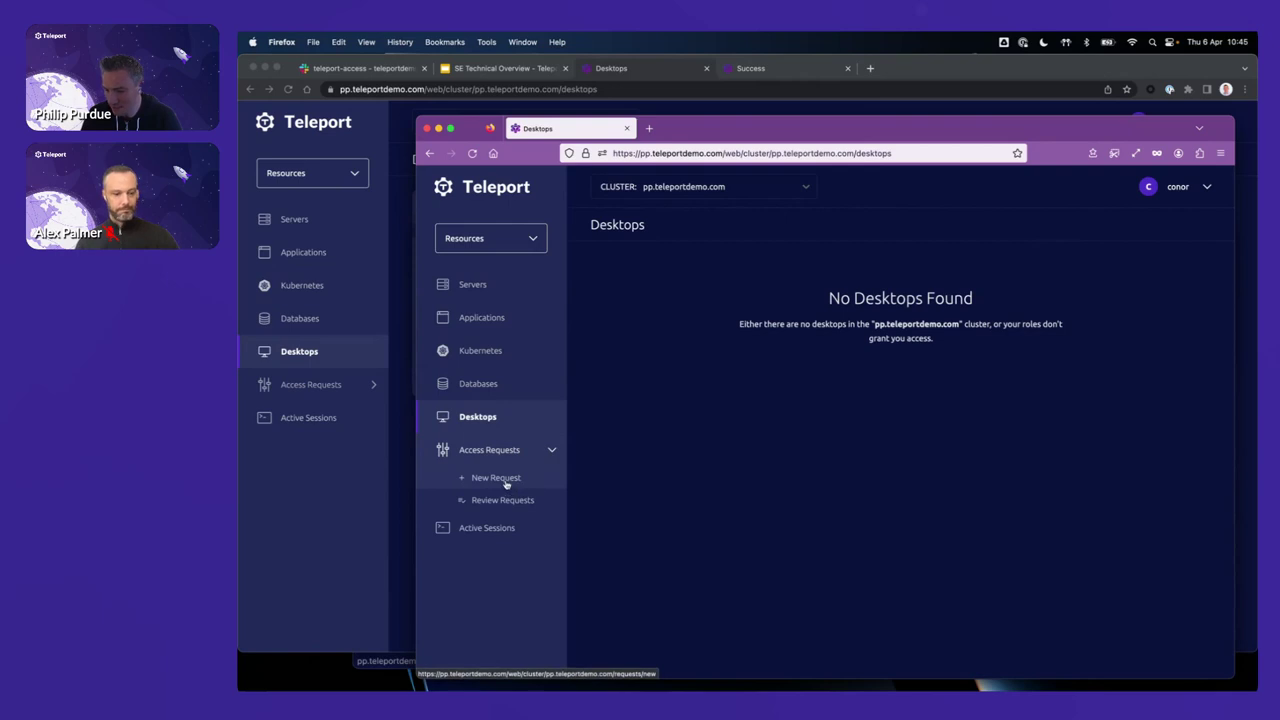
left_click(506, 484)
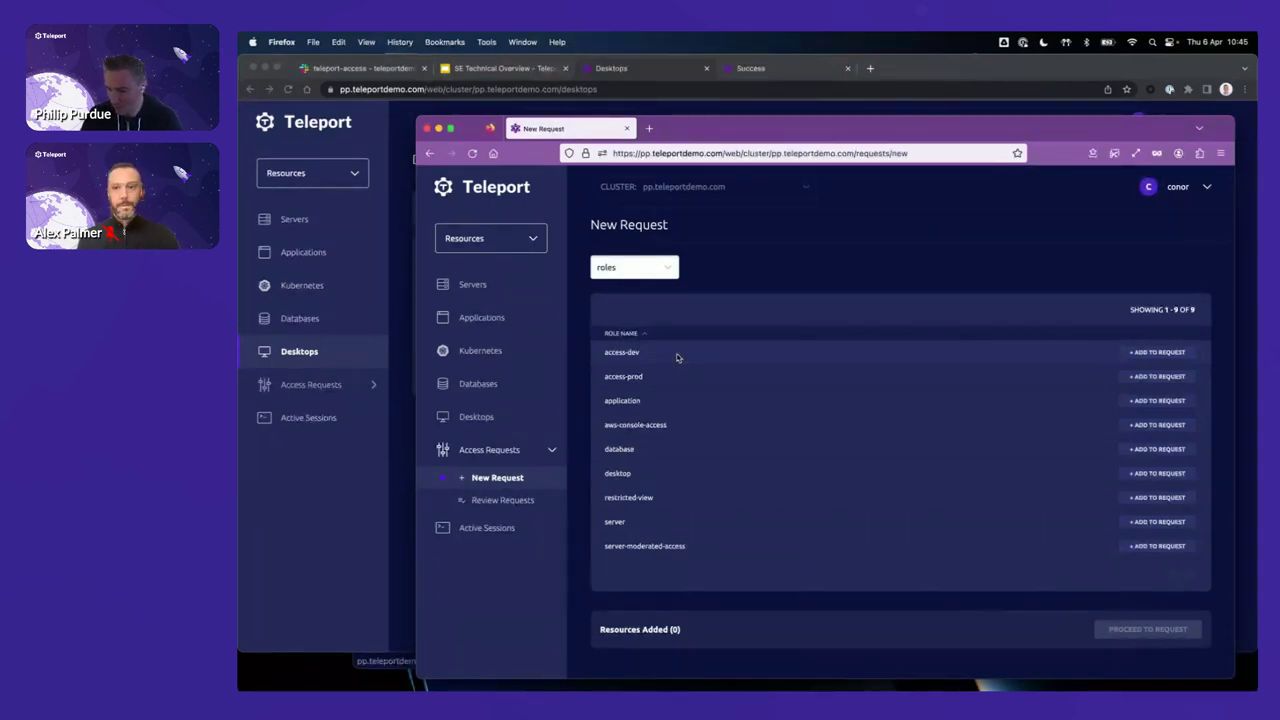
left_click(1178, 521)
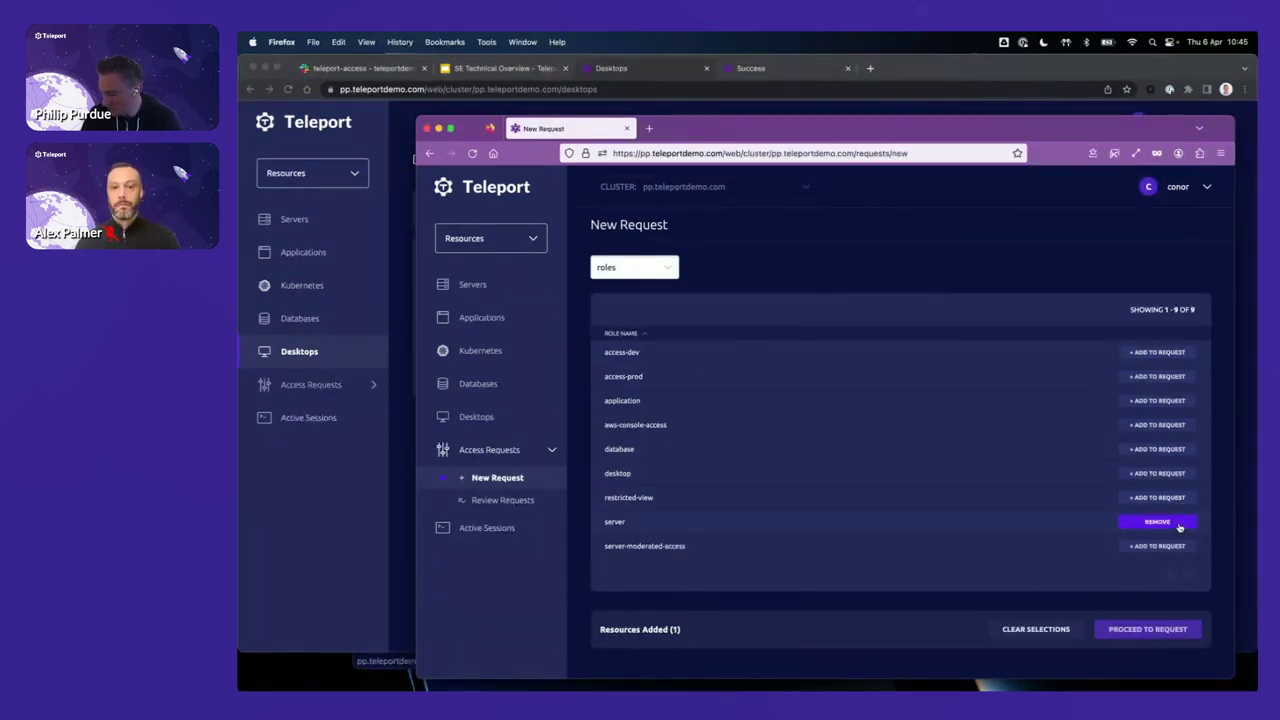
left_click(1147, 629)
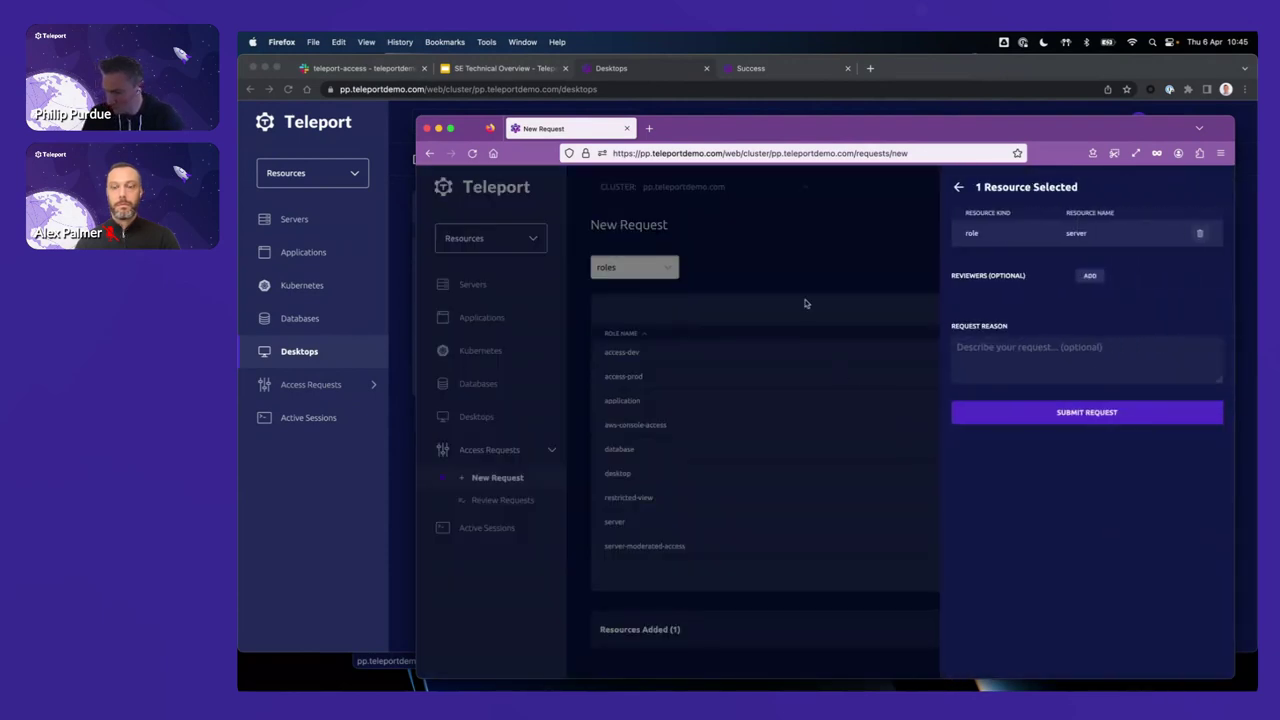
Step: Enter "I need access now!!" as the request reason and submit the server role request
left_click(978, 357)
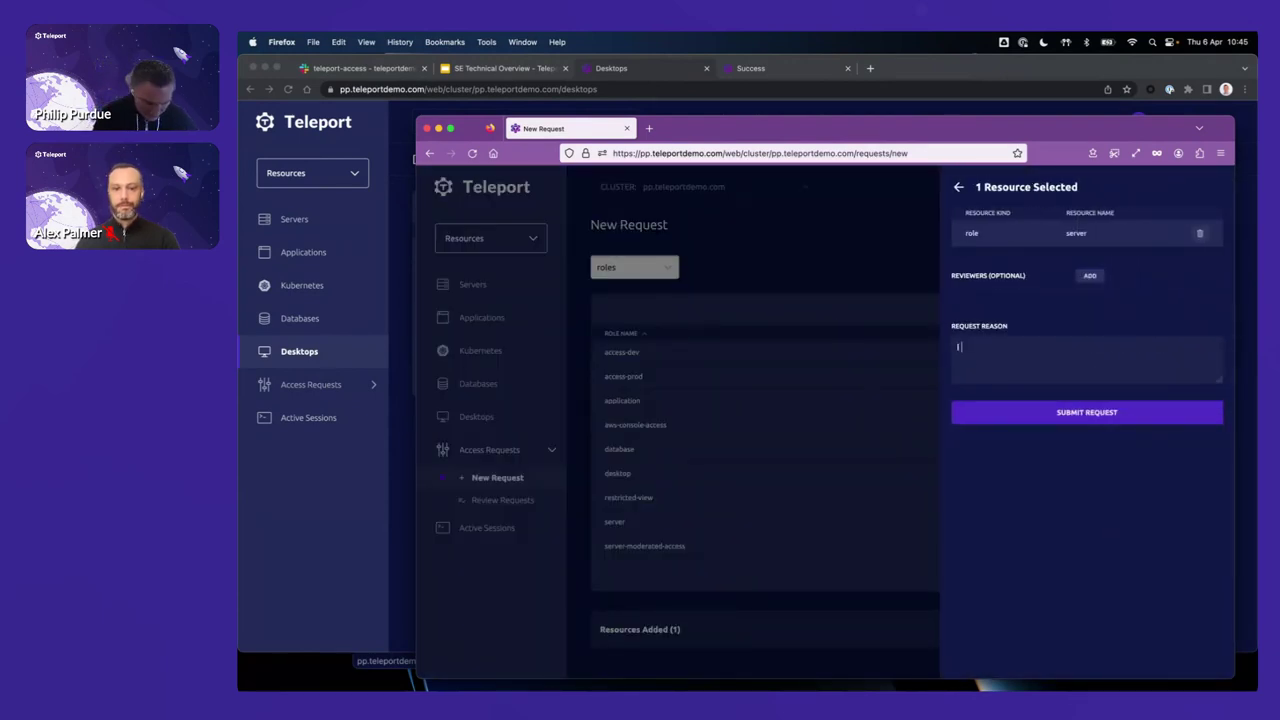
type("I need ")
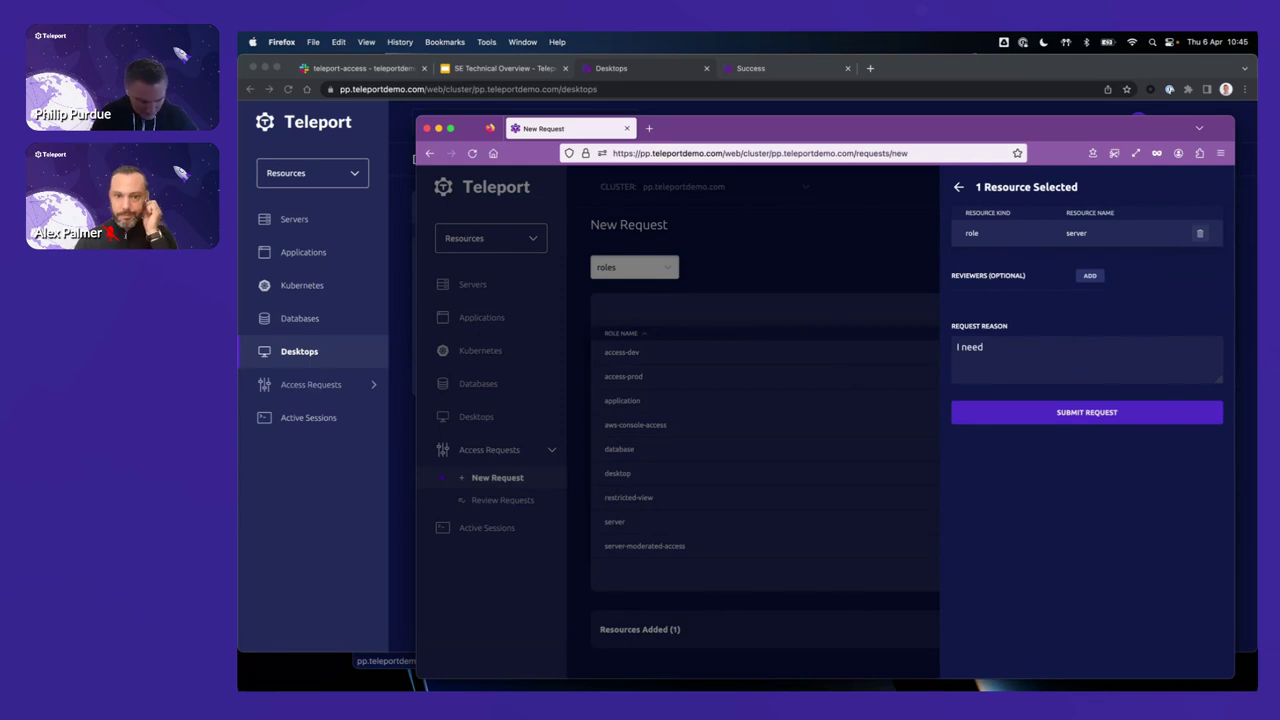
type("access")
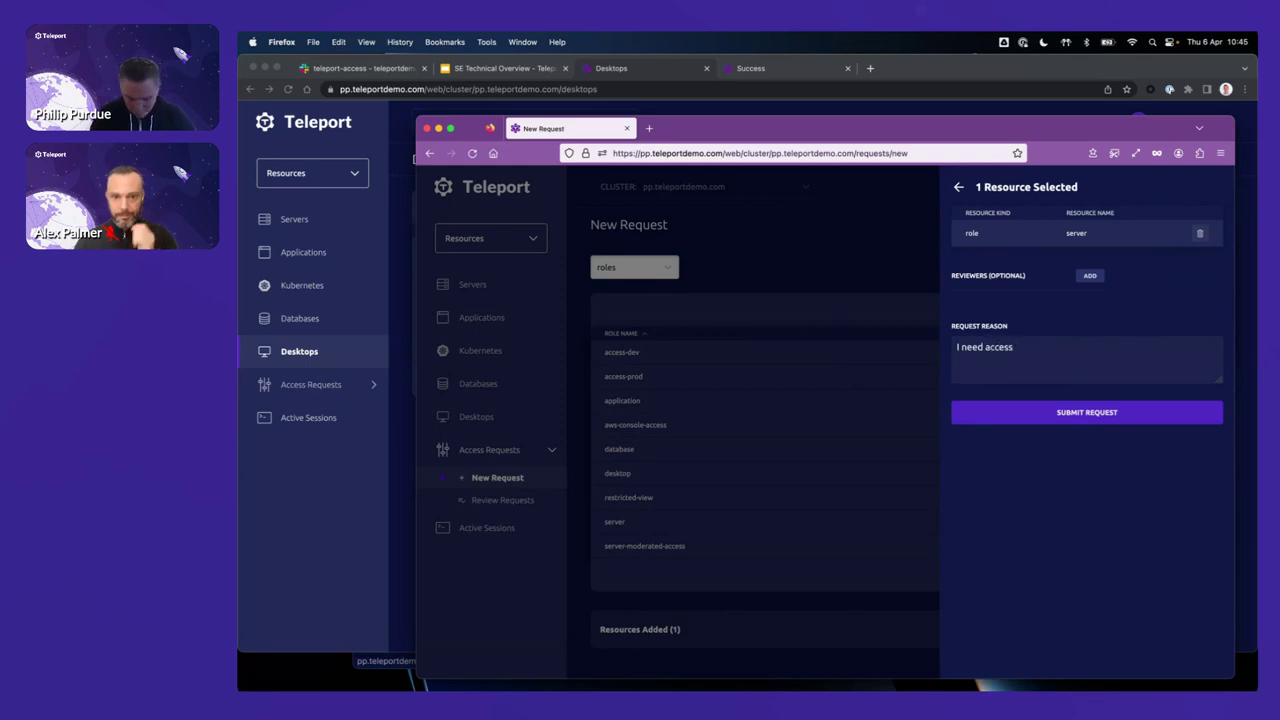
type(" now!!")
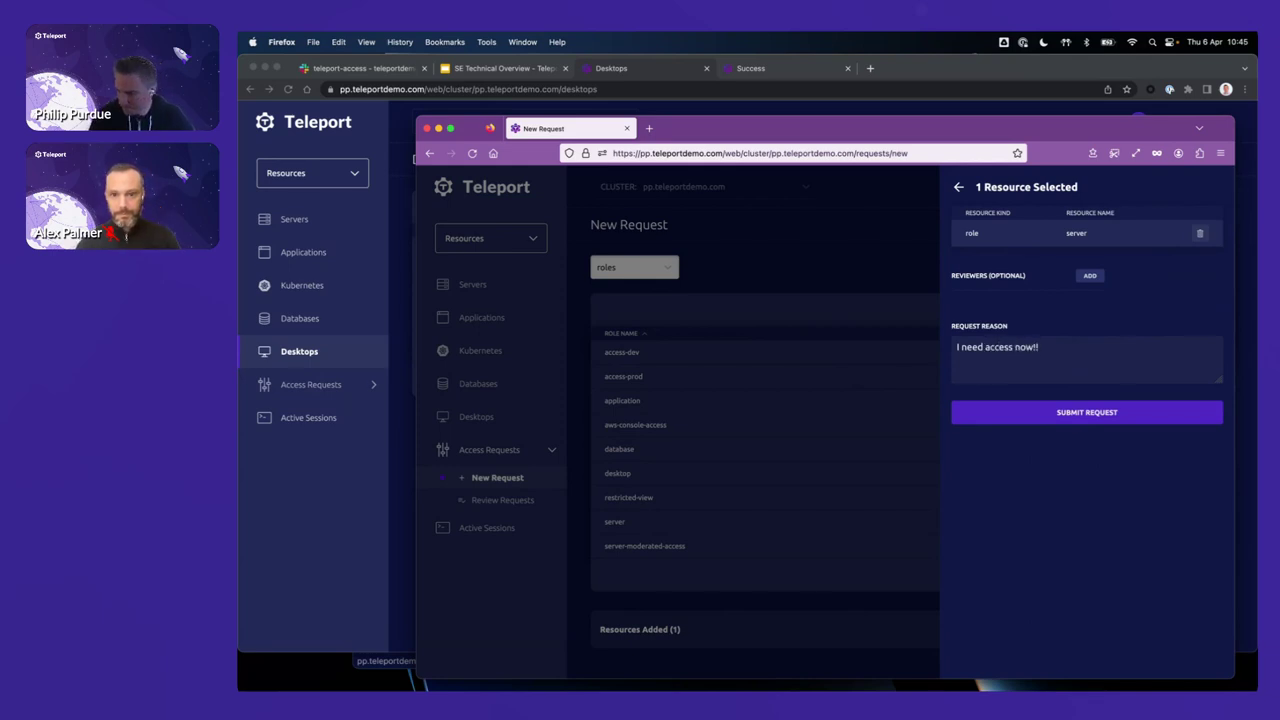
left_click(1060, 413)
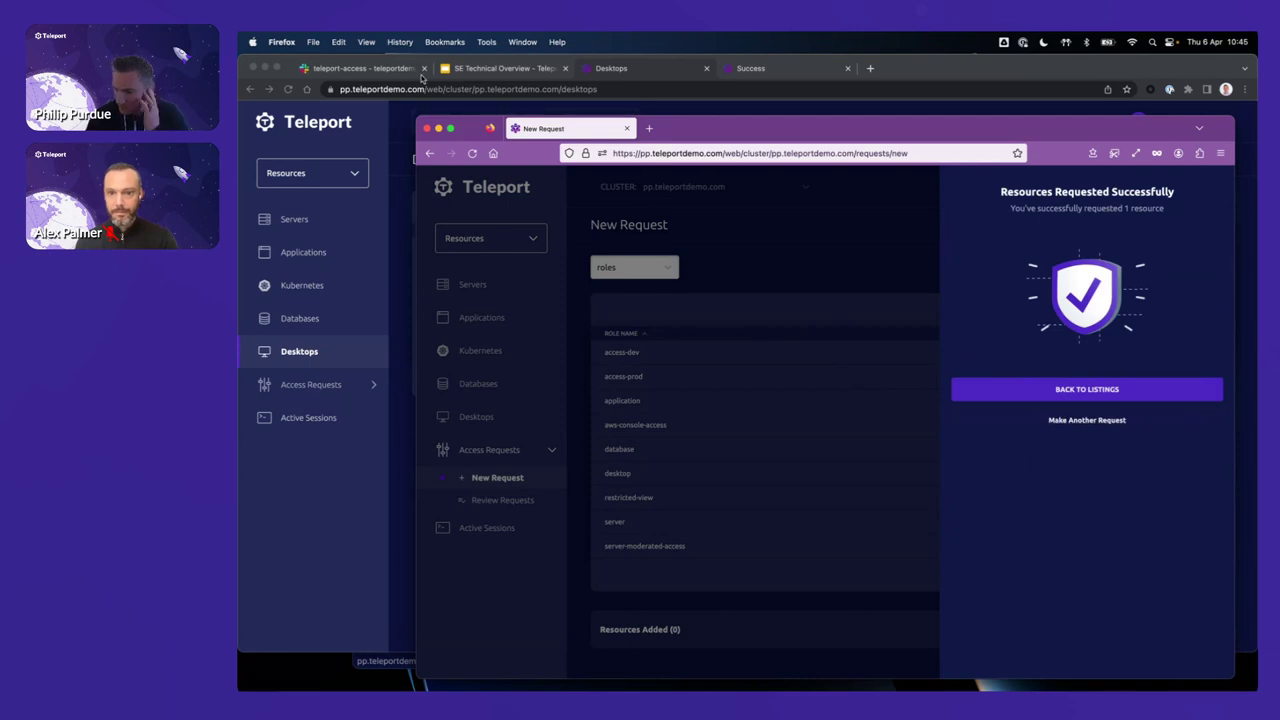
Step: Switch to Slack in Chrome, open the pending role request from the teleport-access channel and approve it with the message "Yes"
left_click(389, 70)
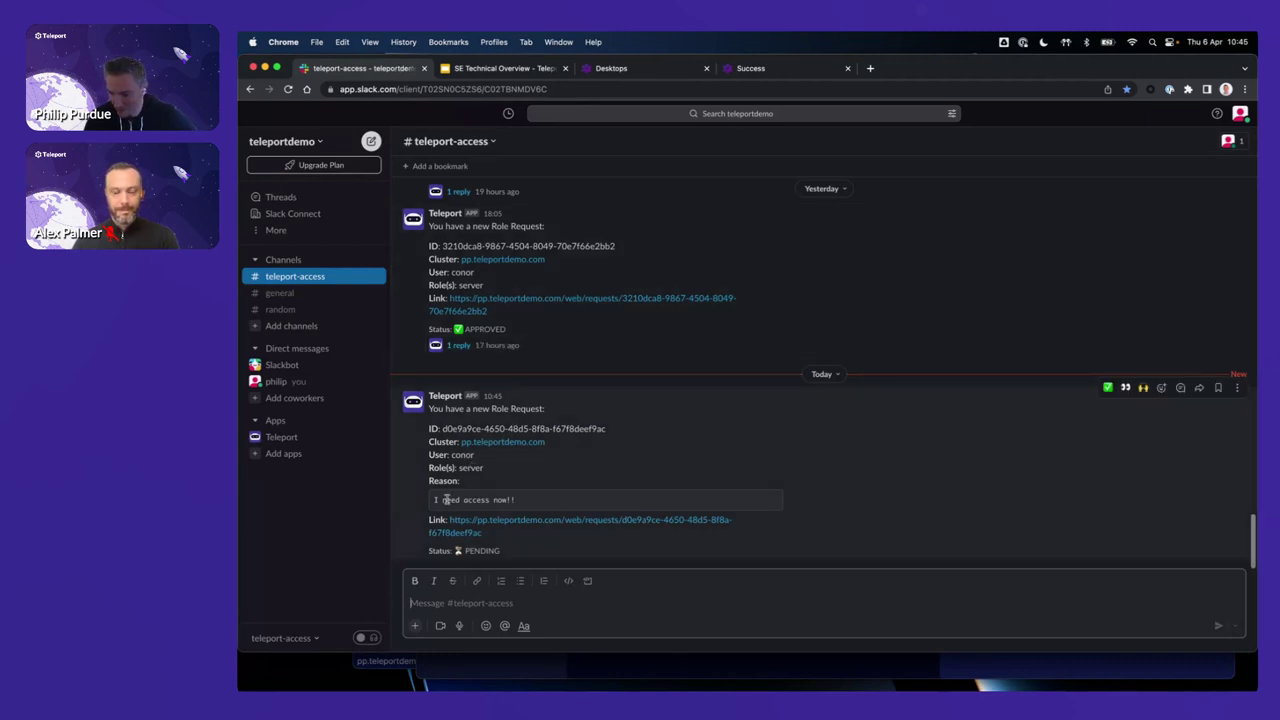
left_click(484, 521)
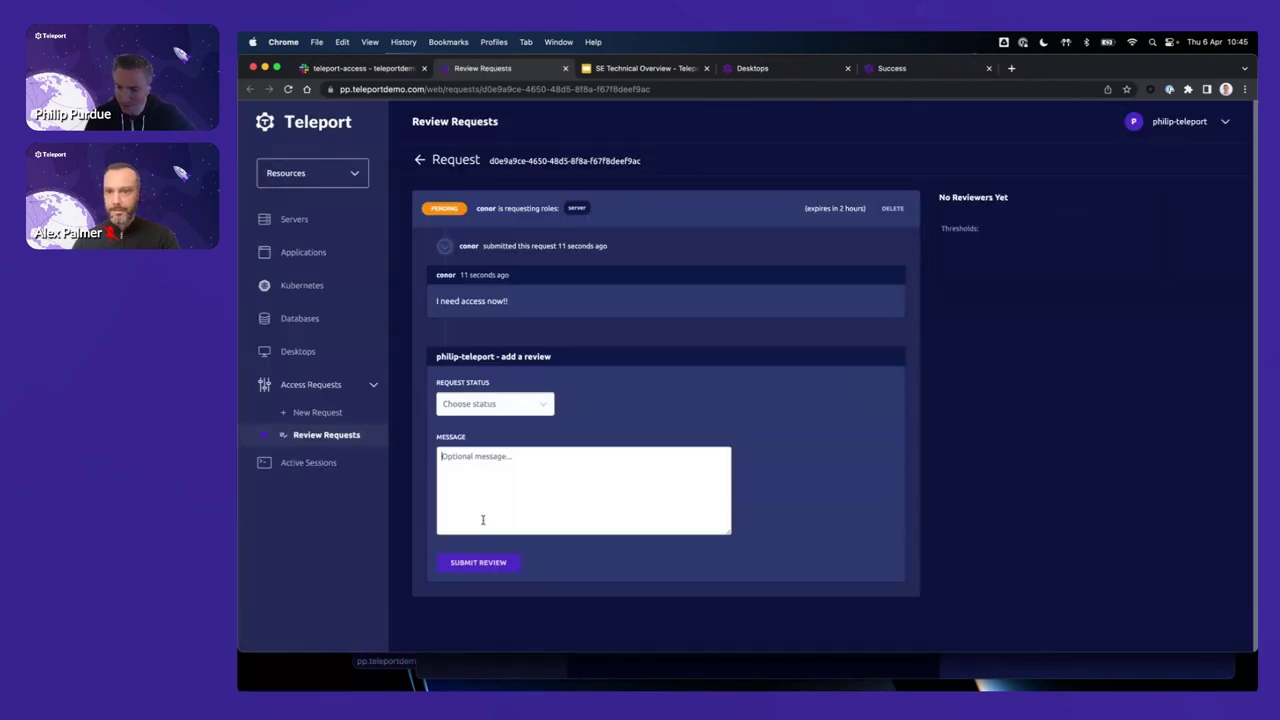
left_click(517, 408)
left_click(504, 430)
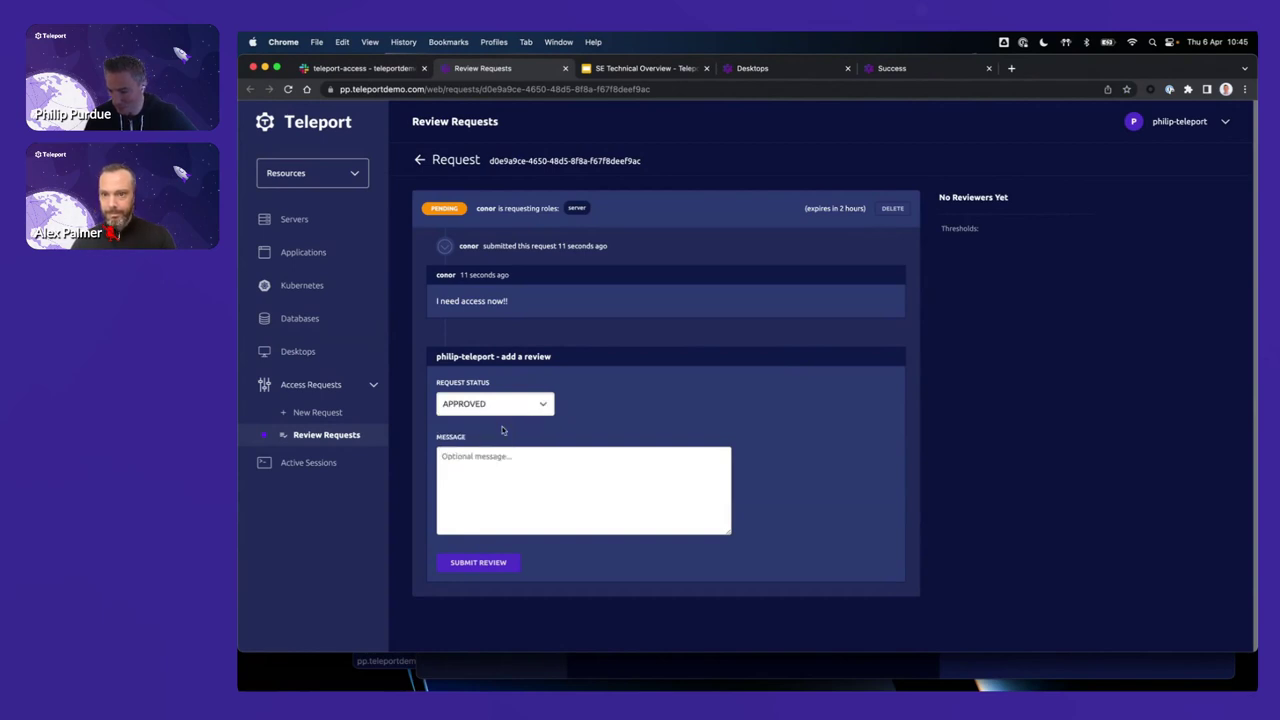
left_click(479, 456)
type("Yes")
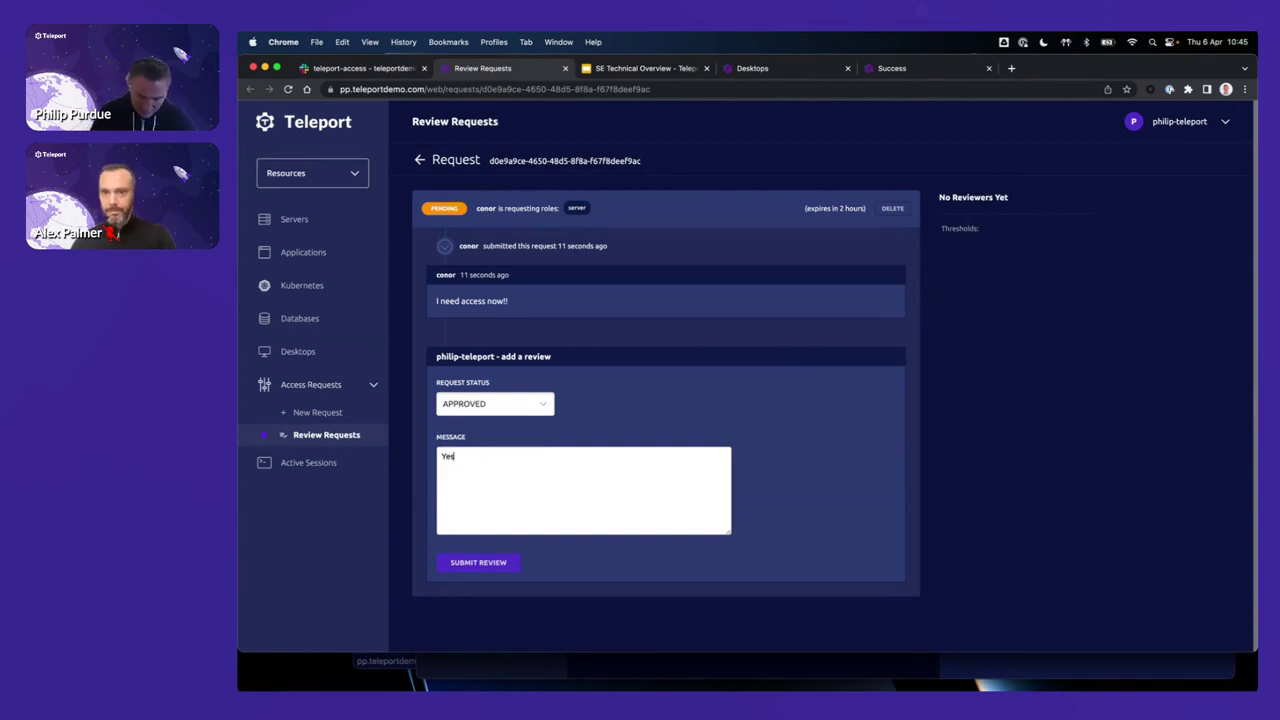
left_click(494, 567)
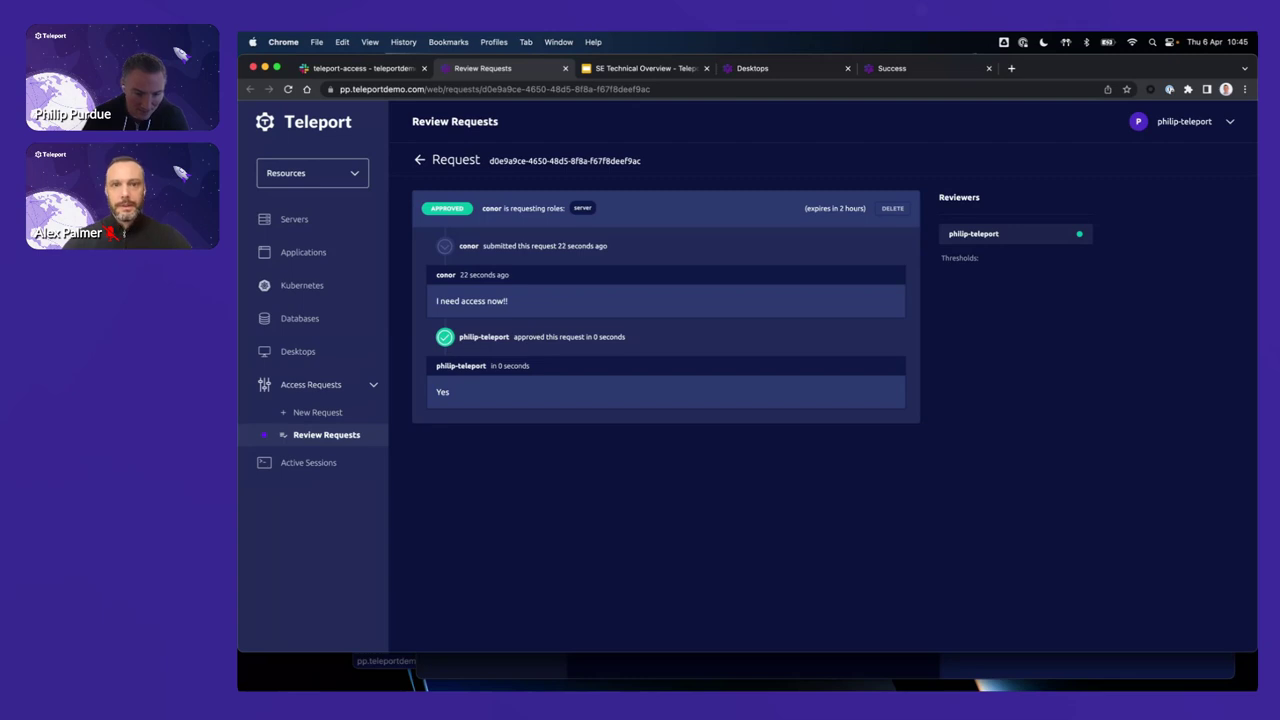
Step: Return to Firefox, view the approved access request and assume its server role
key("super+Tab")
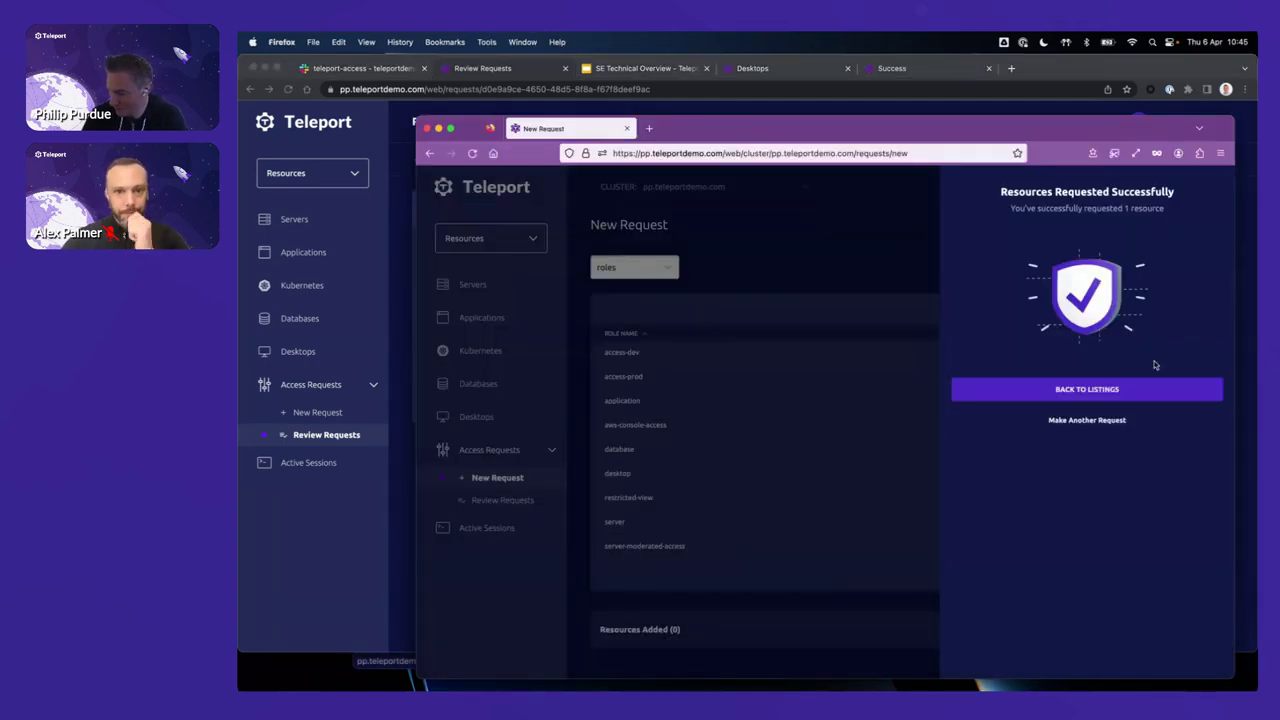
left_click(1105, 391)
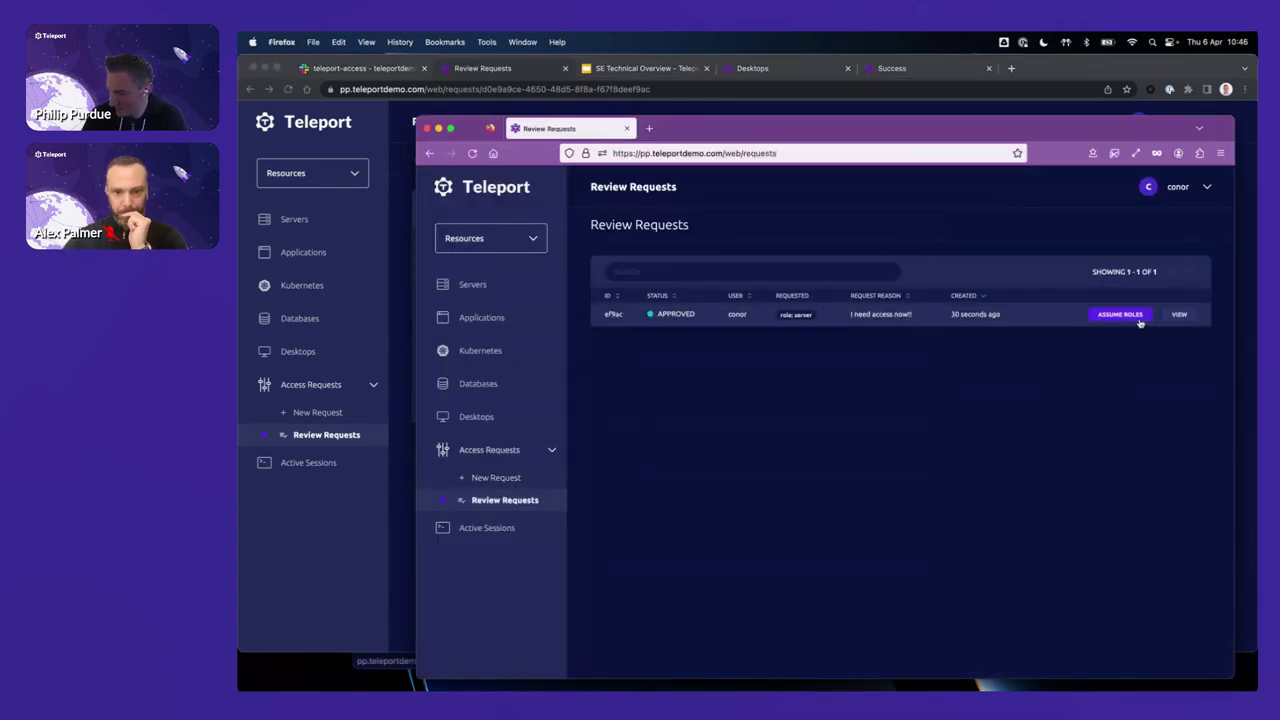
left_click(1182, 320)
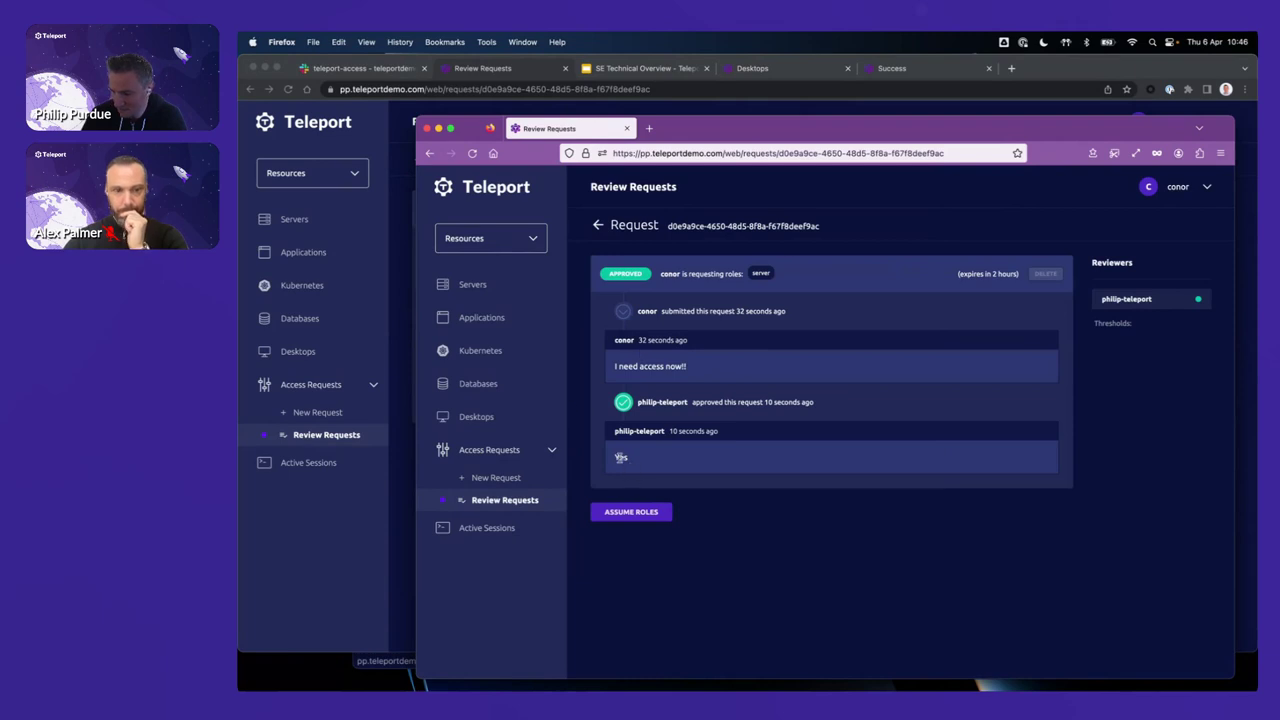
left_click(631, 512)
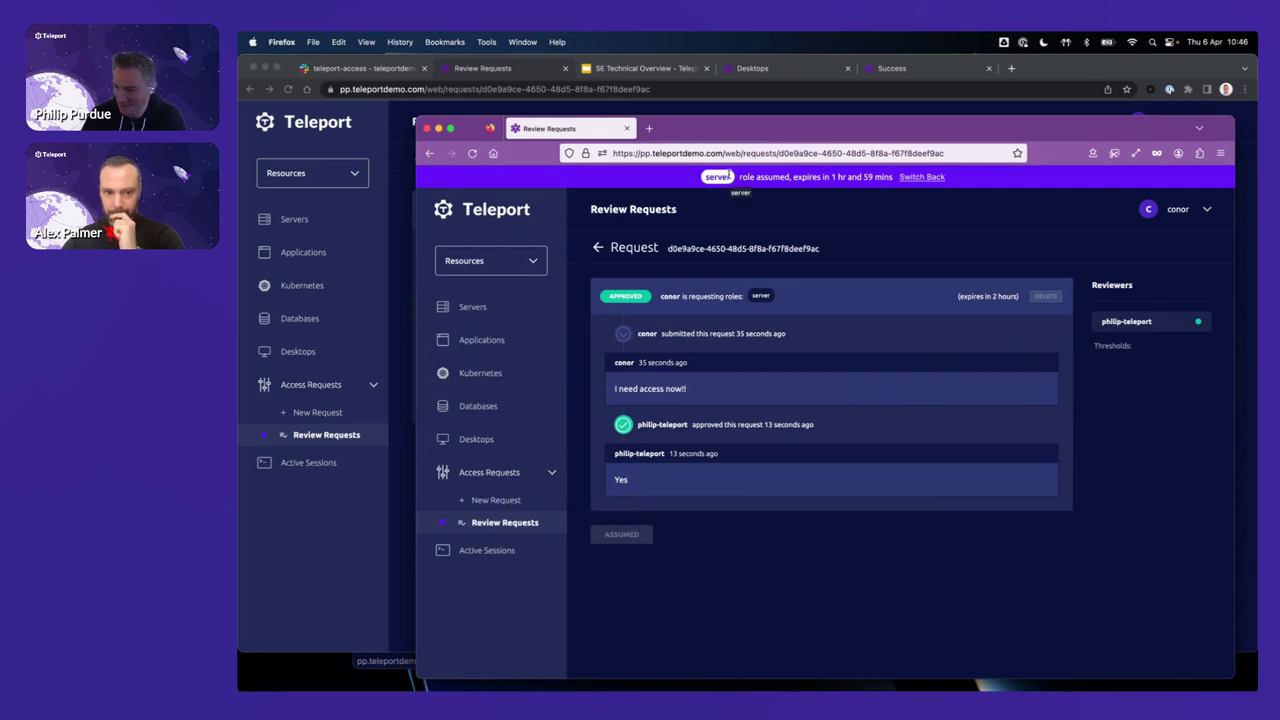
Step: Open the Servers list and connect to pp-node-2 with the ubuntu login
left_click(466, 309)
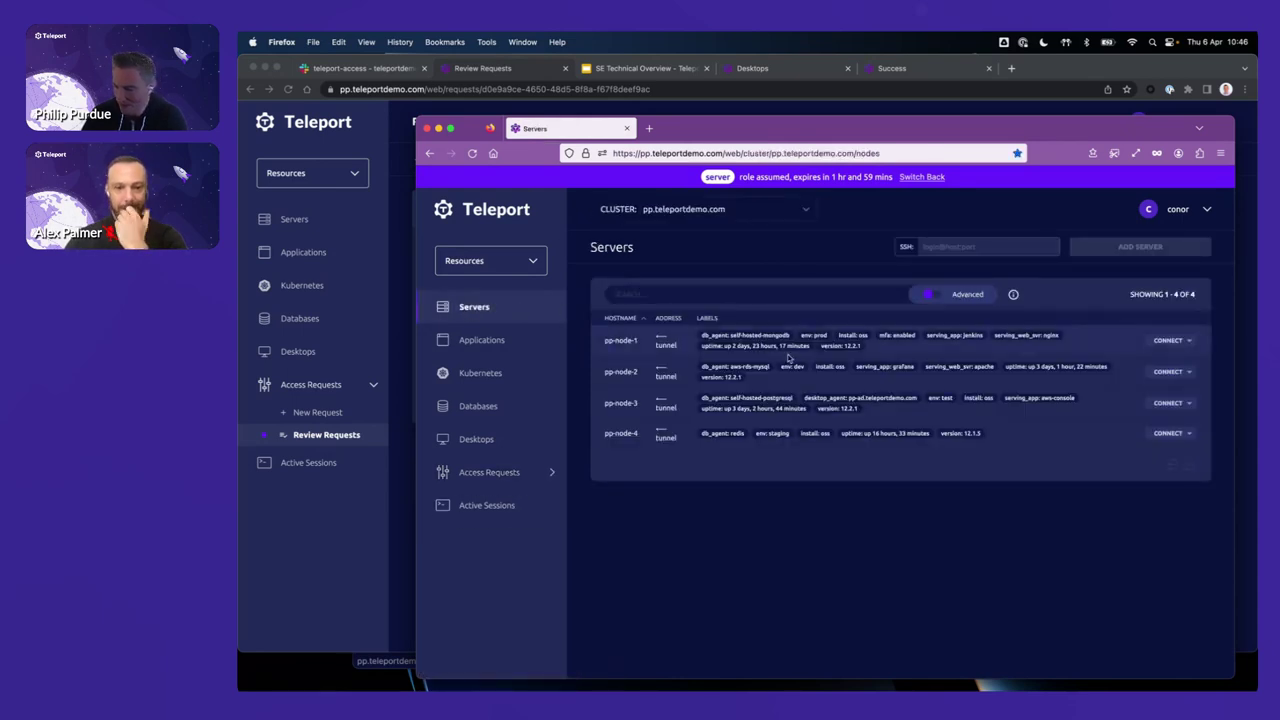
left_click(1177, 376)
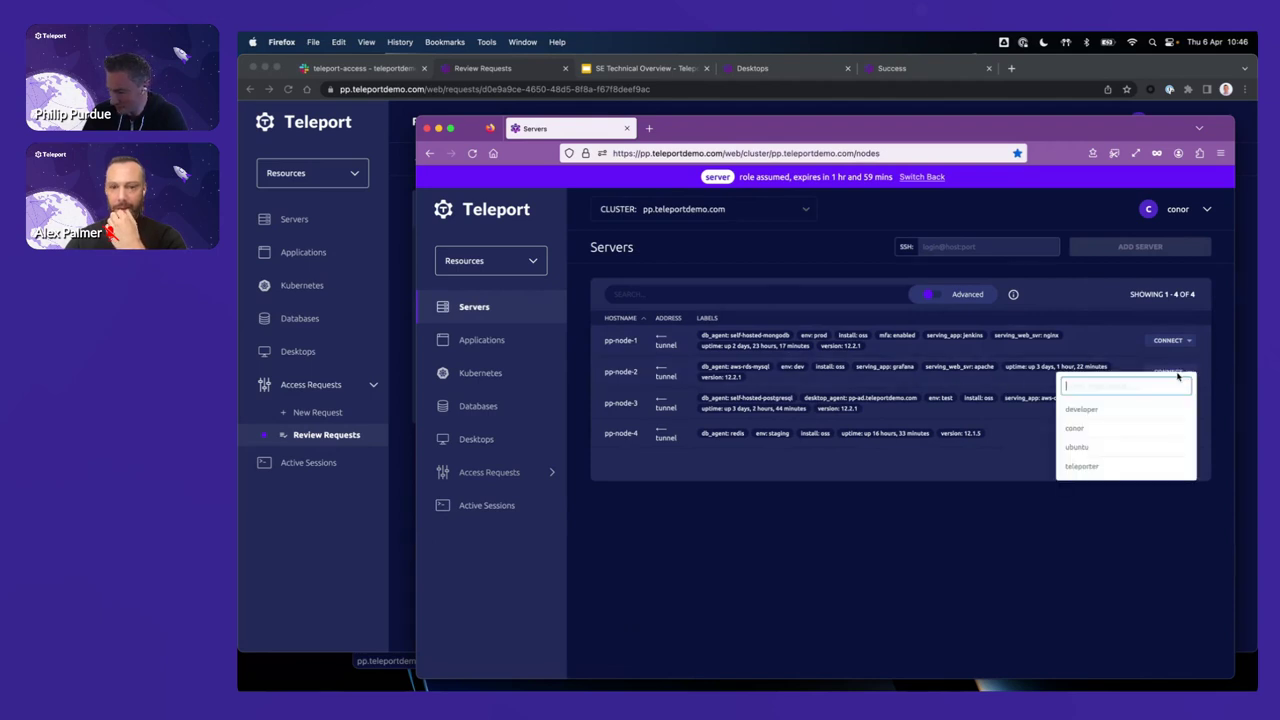
left_click(1098, 449)
Step: Run ls and pwd in the ubuntu terminal session on pp-node-2
type("ls")
key("Return")
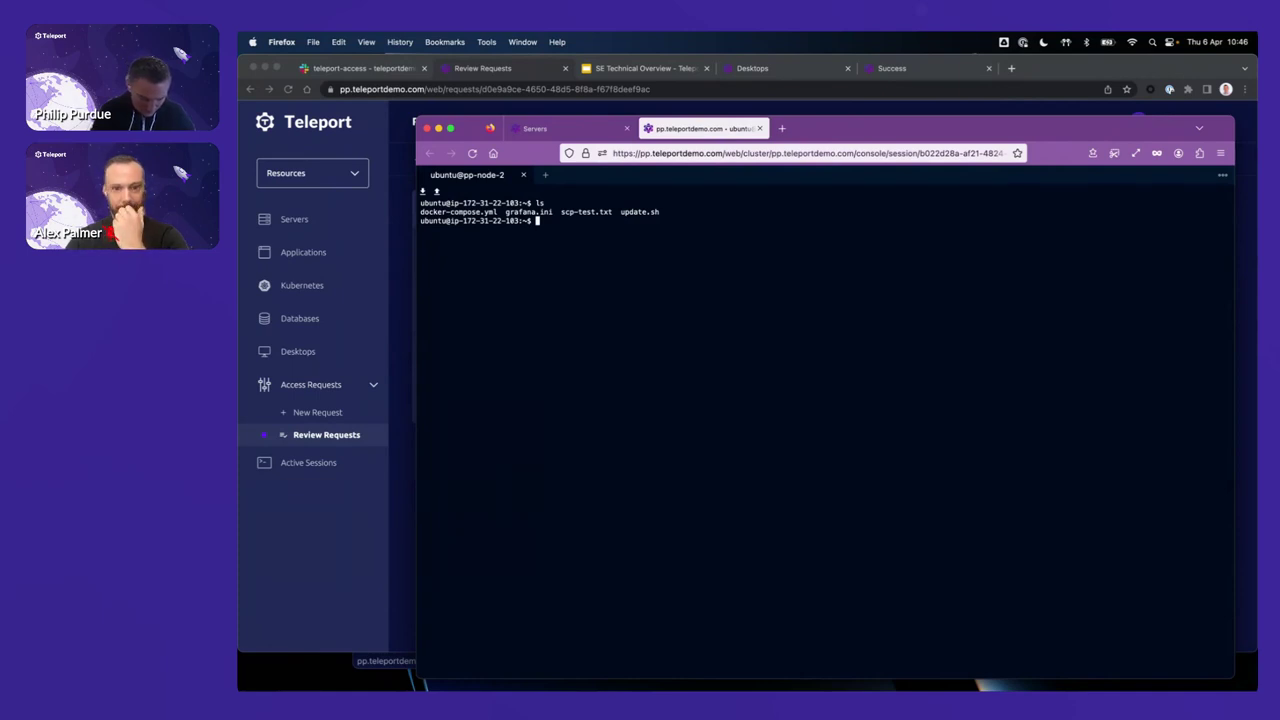
type("pwd")
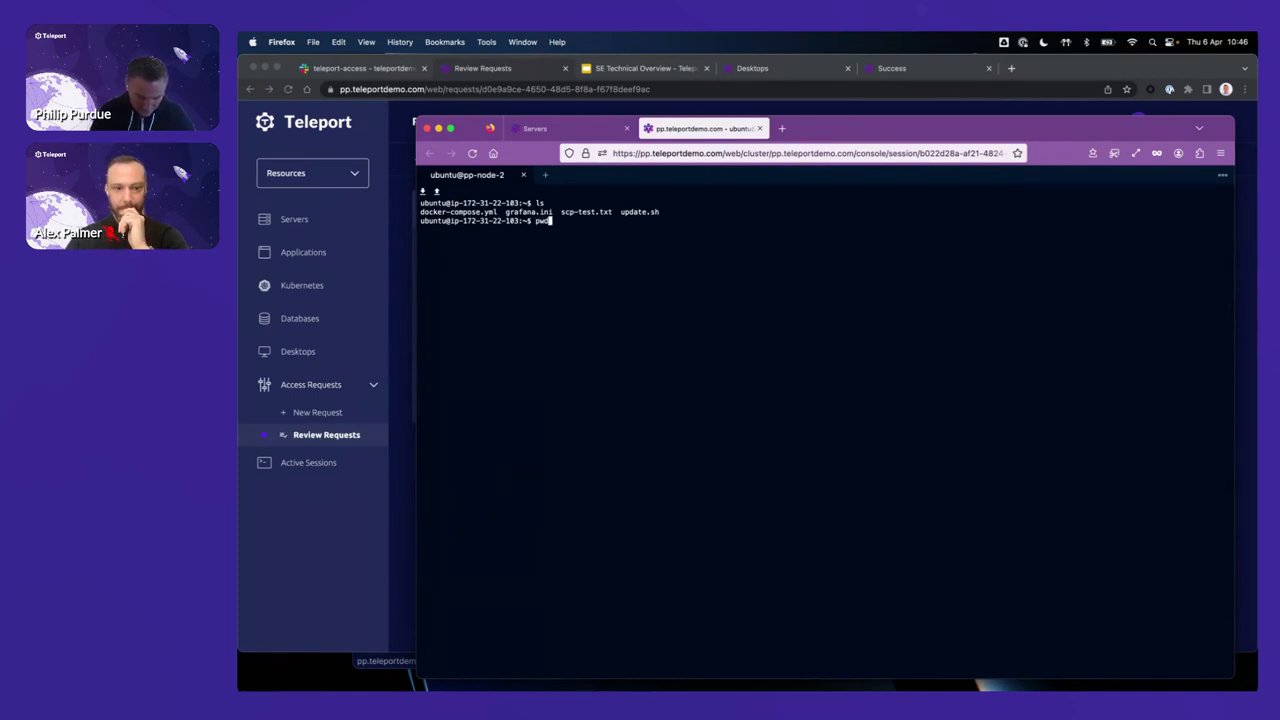
key("Return")
Step: Switch to Chrome, open the Active Sessions list and join the running pp-node-2 session as Peer
left_click(326, 533)
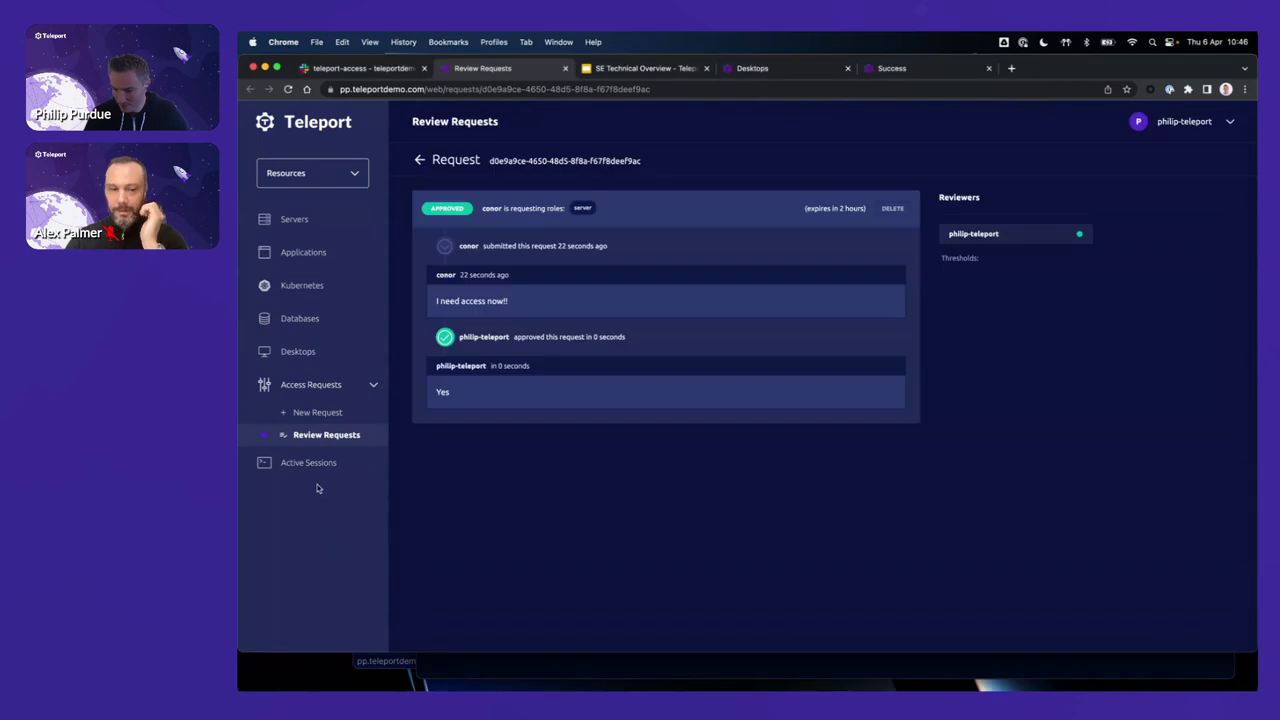
left_click(310, 463)
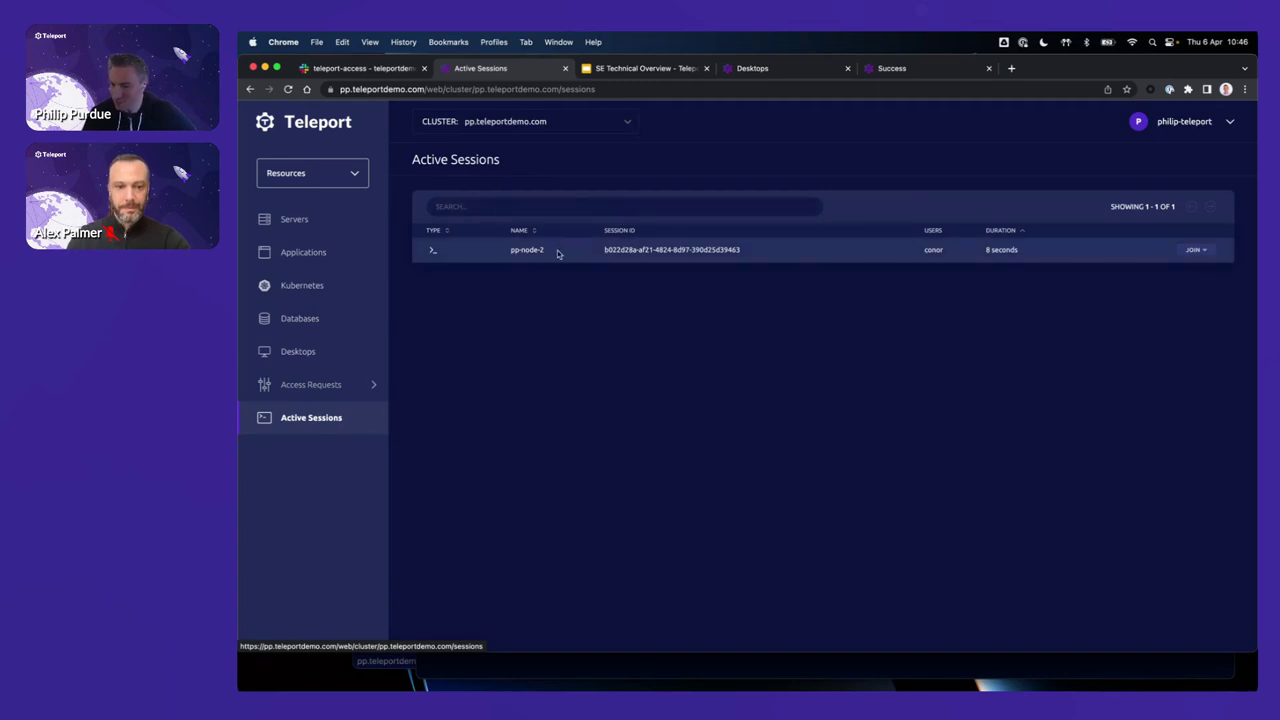
left_click(1208, 258)
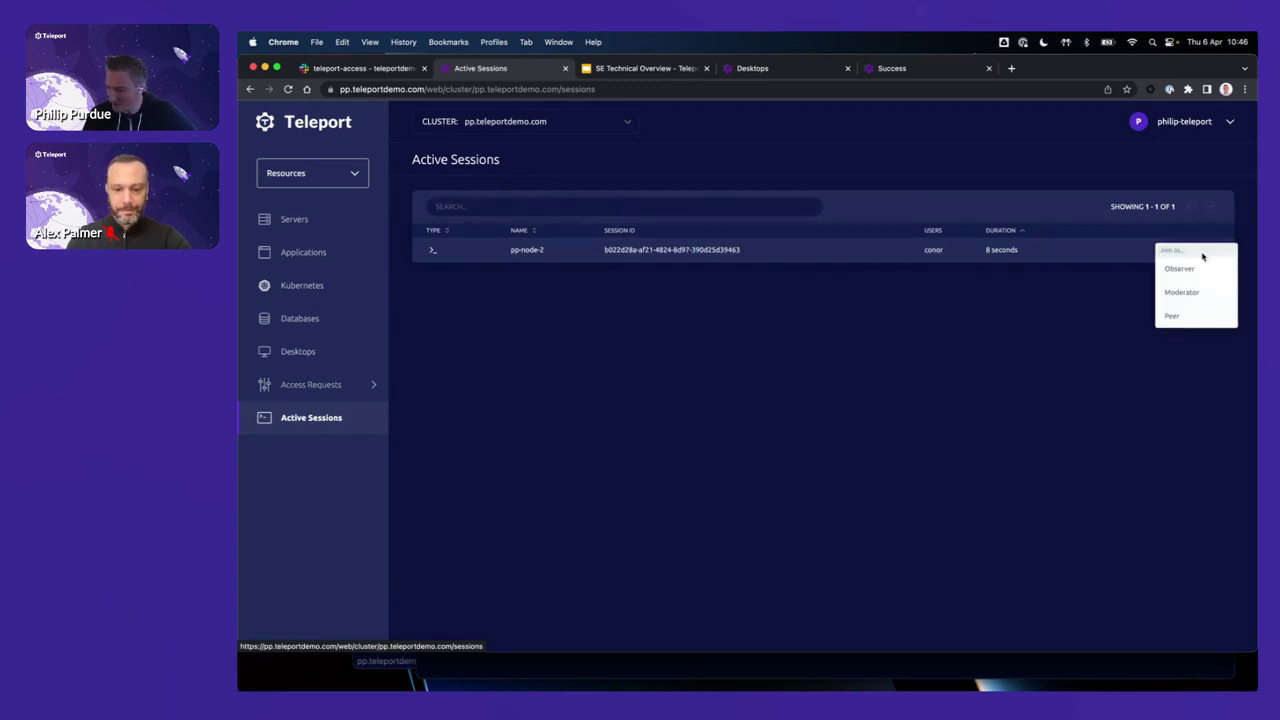
left_click(1173, 317)
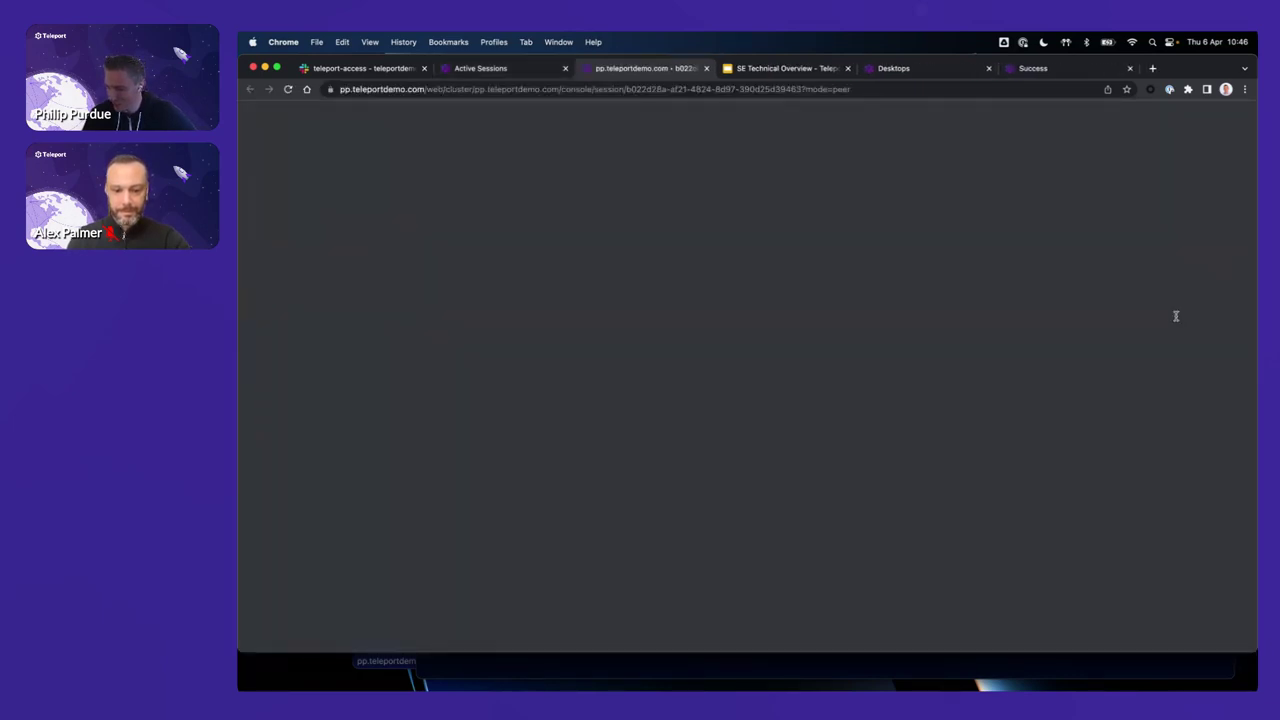
Step: Return to the Firefox terminal, run hostname and htop in the shared session, and quit htop
mouse_move(427, 688)
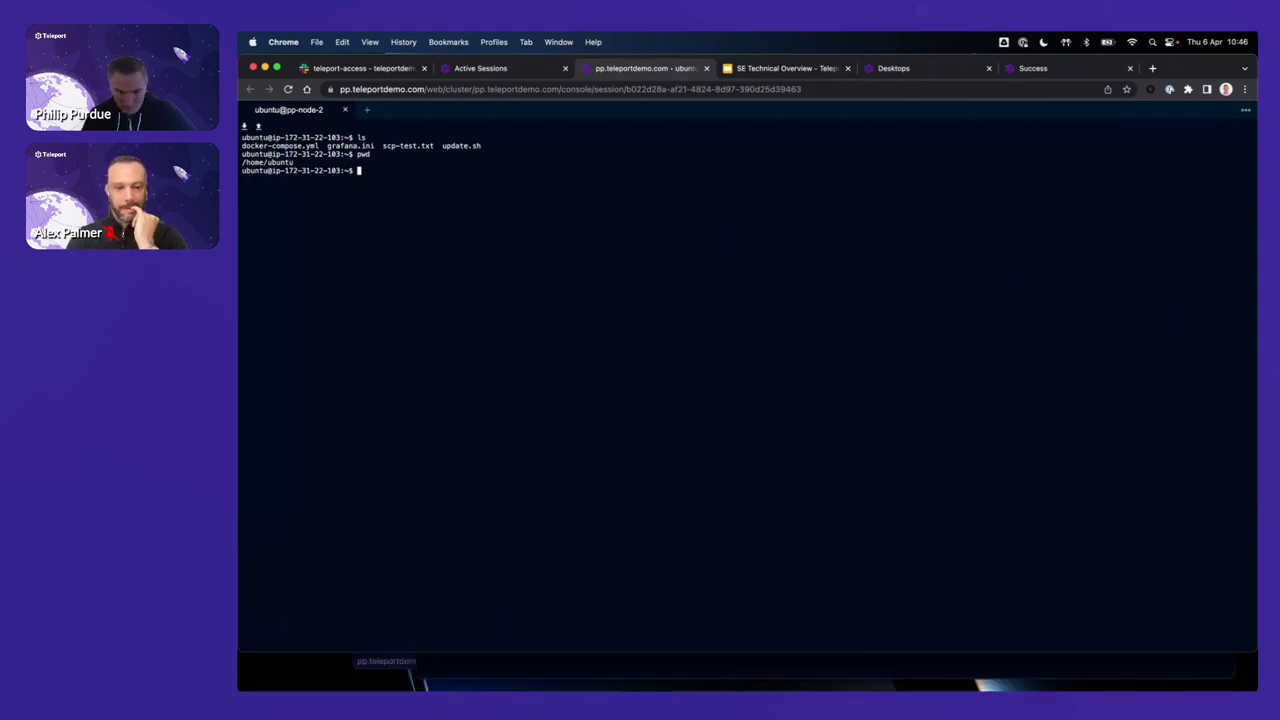
key("super+Tab")
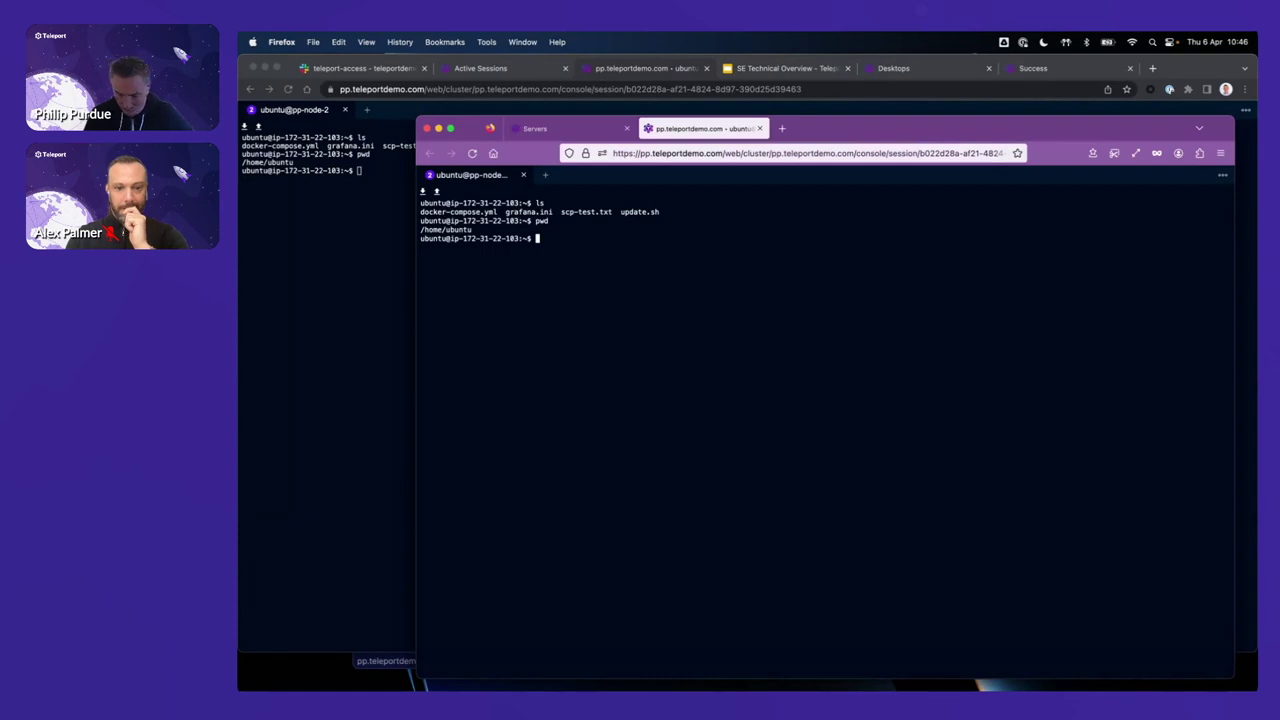
type("hostname")
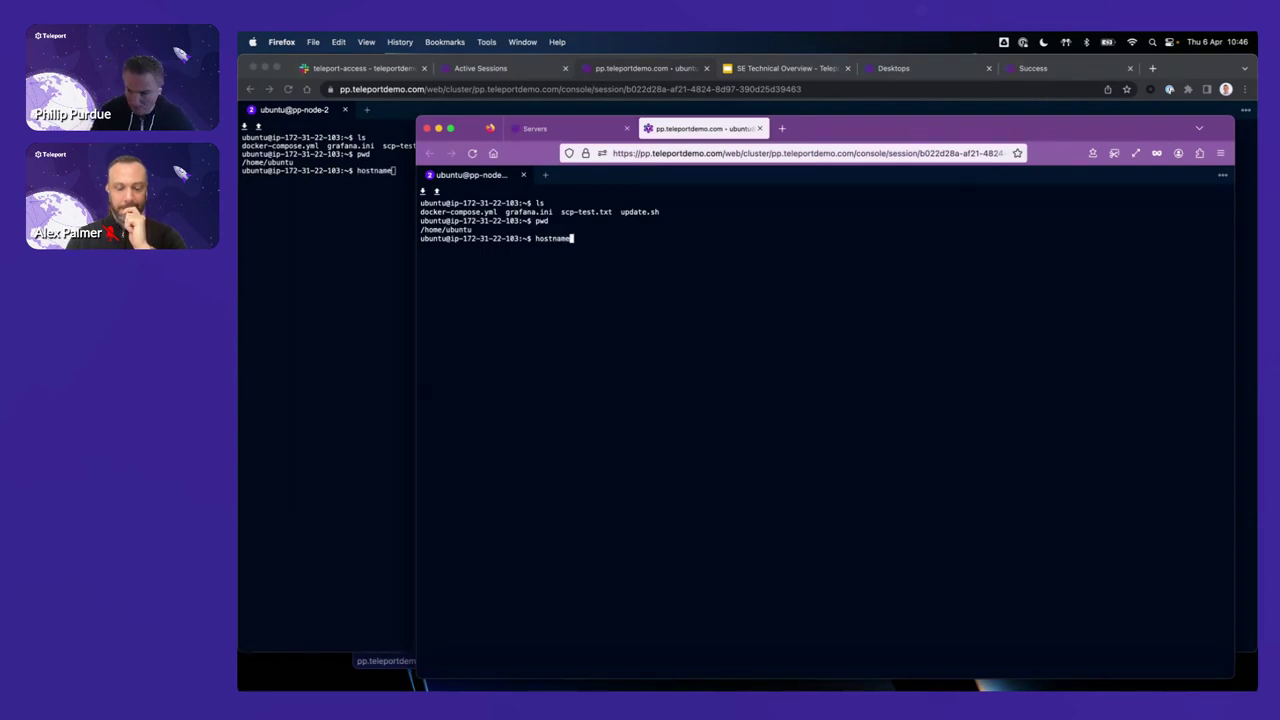
key("Return")
type("htop")
key("Return")
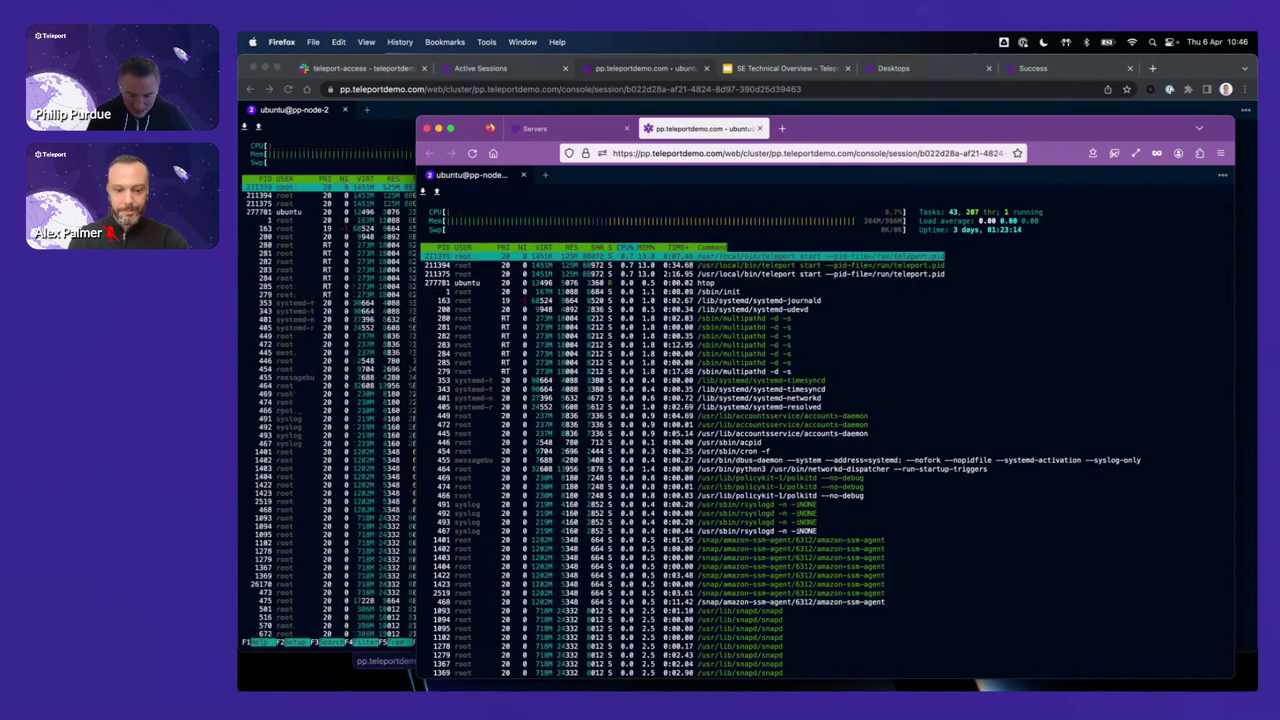
key("q")
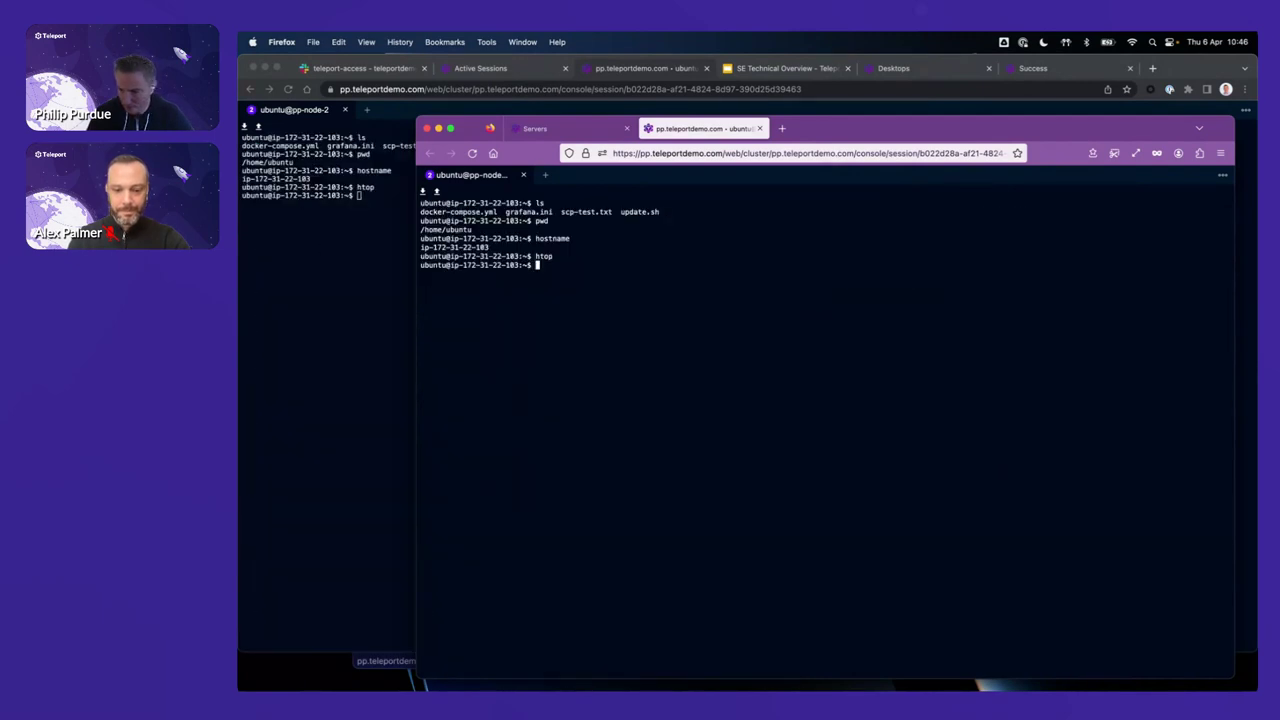
Step: Switch to the joined session in Chrome and run echo hello
left_click(357, 488)
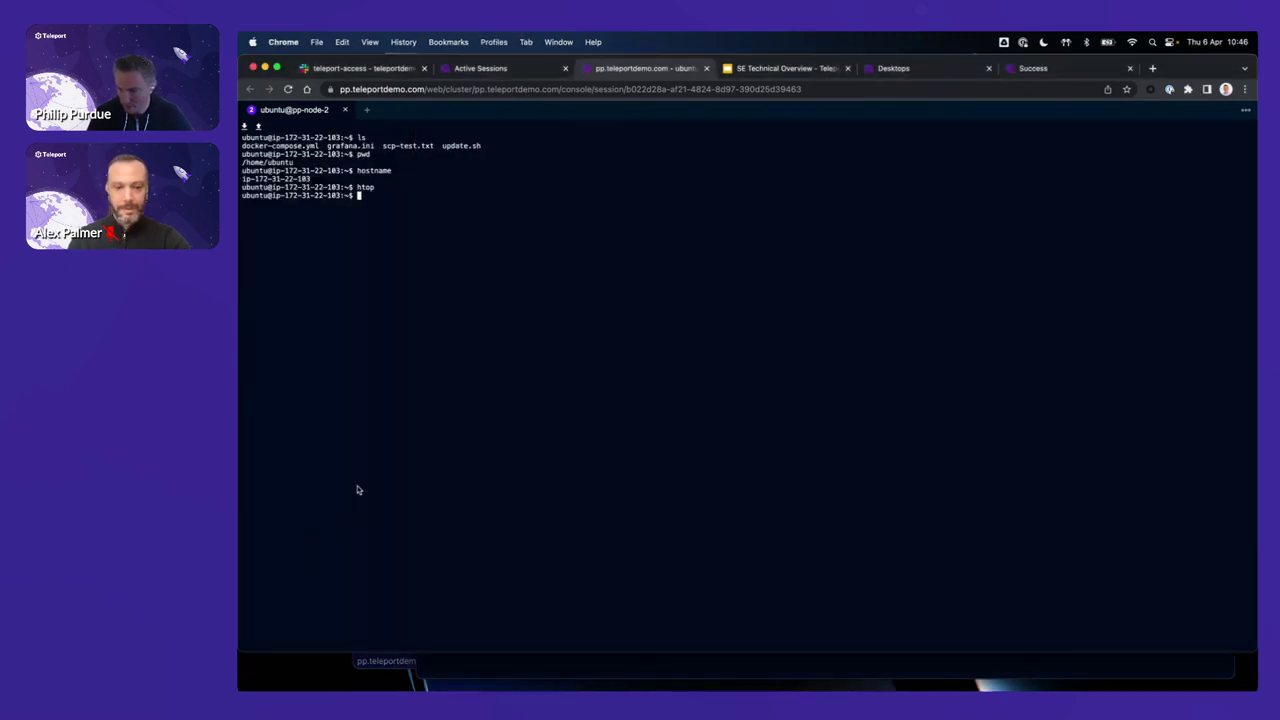
type("echo ")
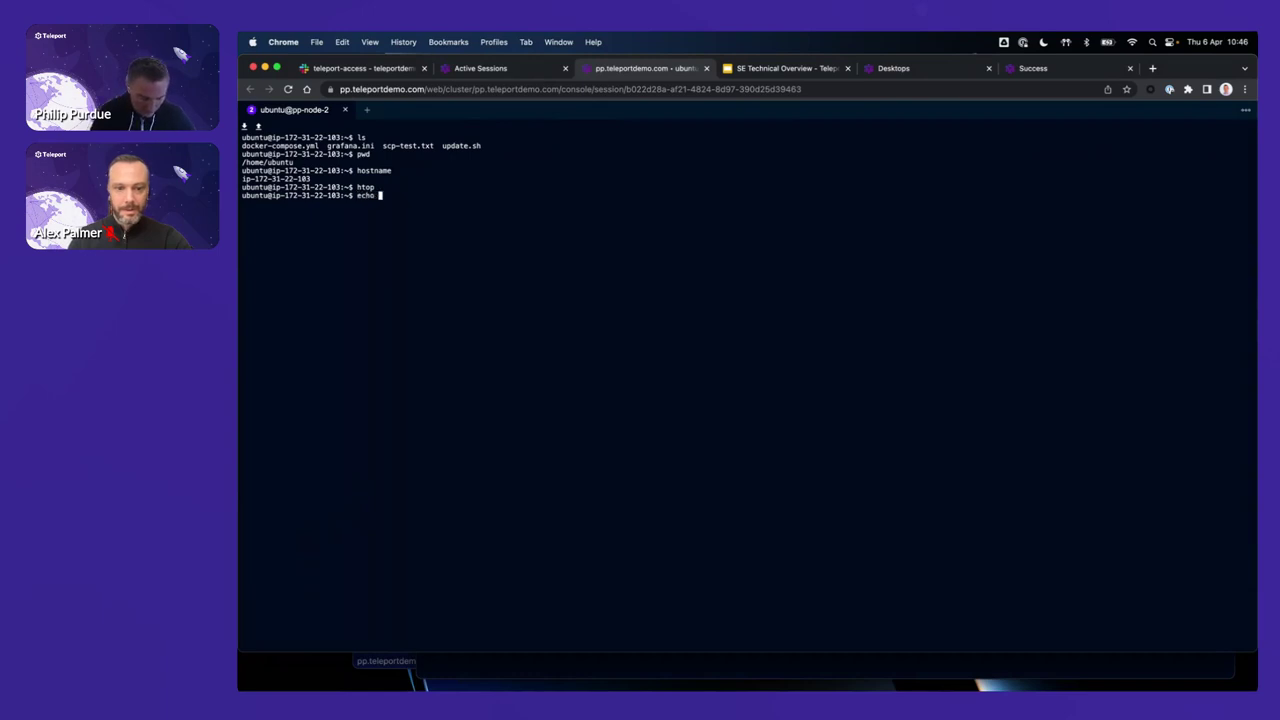
type("hello")
key("Return")
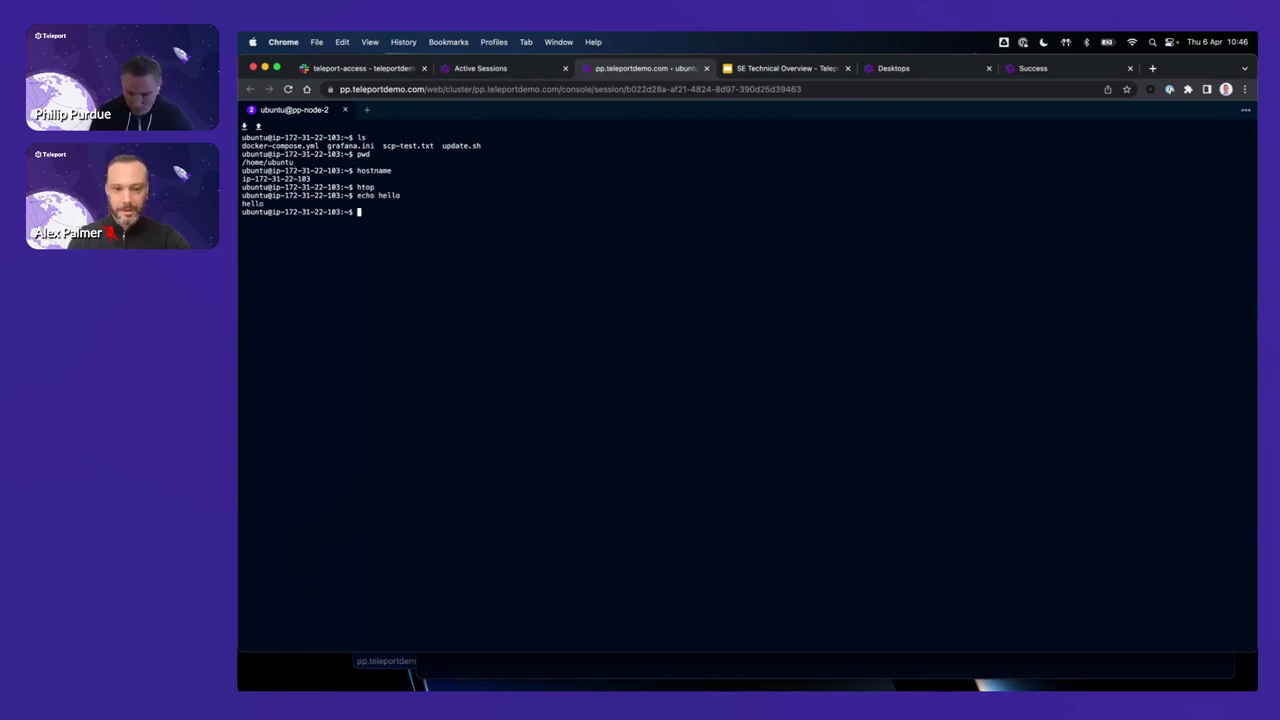
Step: Go back to the Firefox terminal and end the shared session with logout
key("super+Tab")
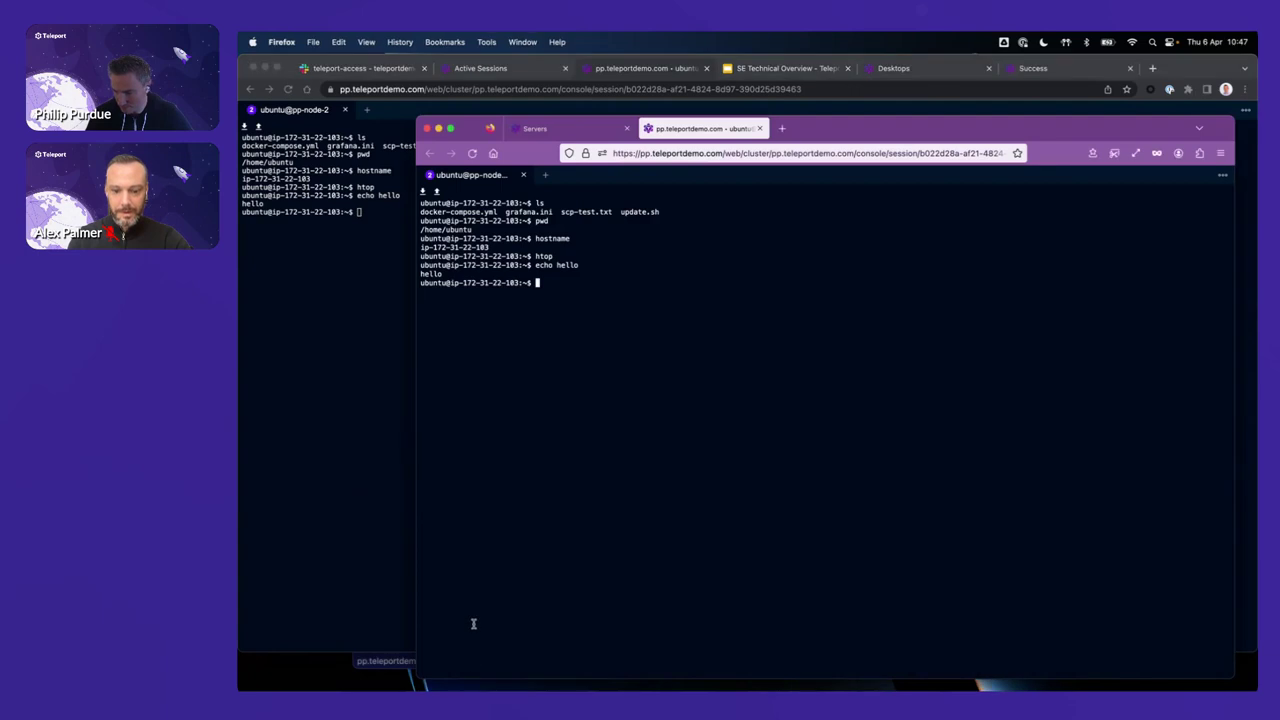
type("logout")
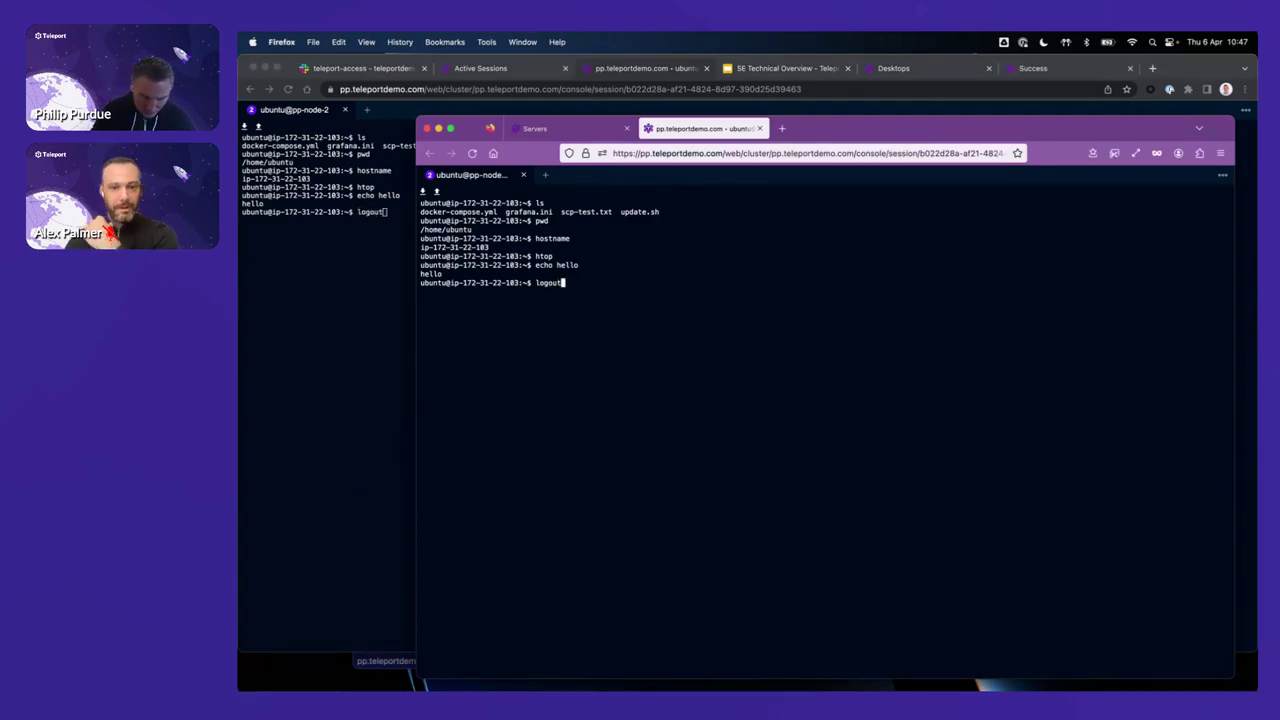
key("Return")
Step: In Chrome, open the Session Recordings under Management and highlight the participating users of the newest pp-node-2 recording
left_click(274, 331)
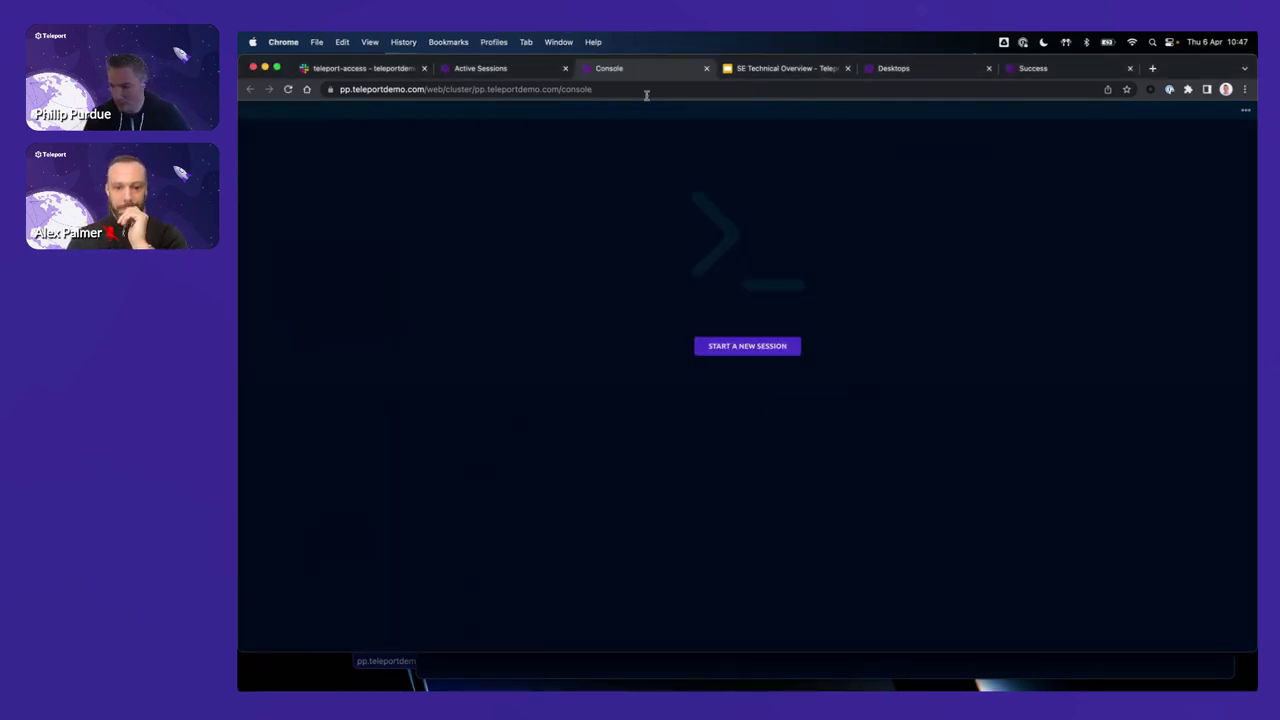
left_click(510, 70)
left_click(334, 180)
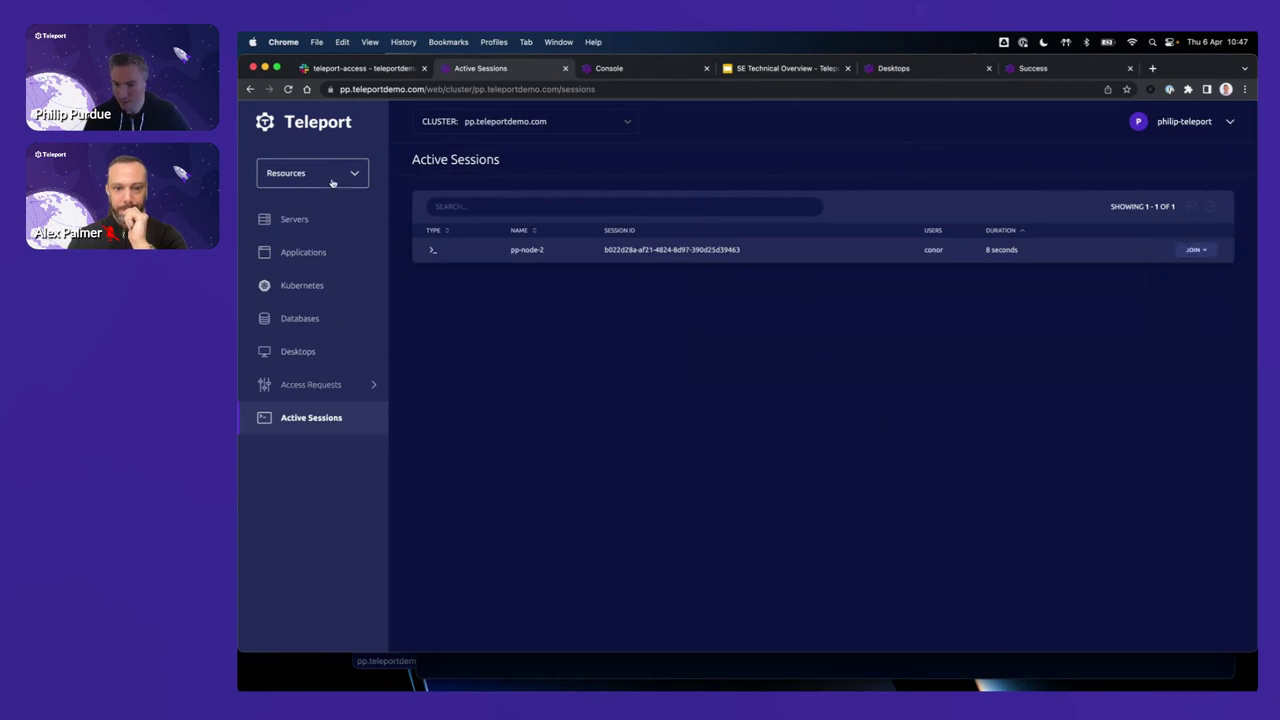
left_click(330, 178)
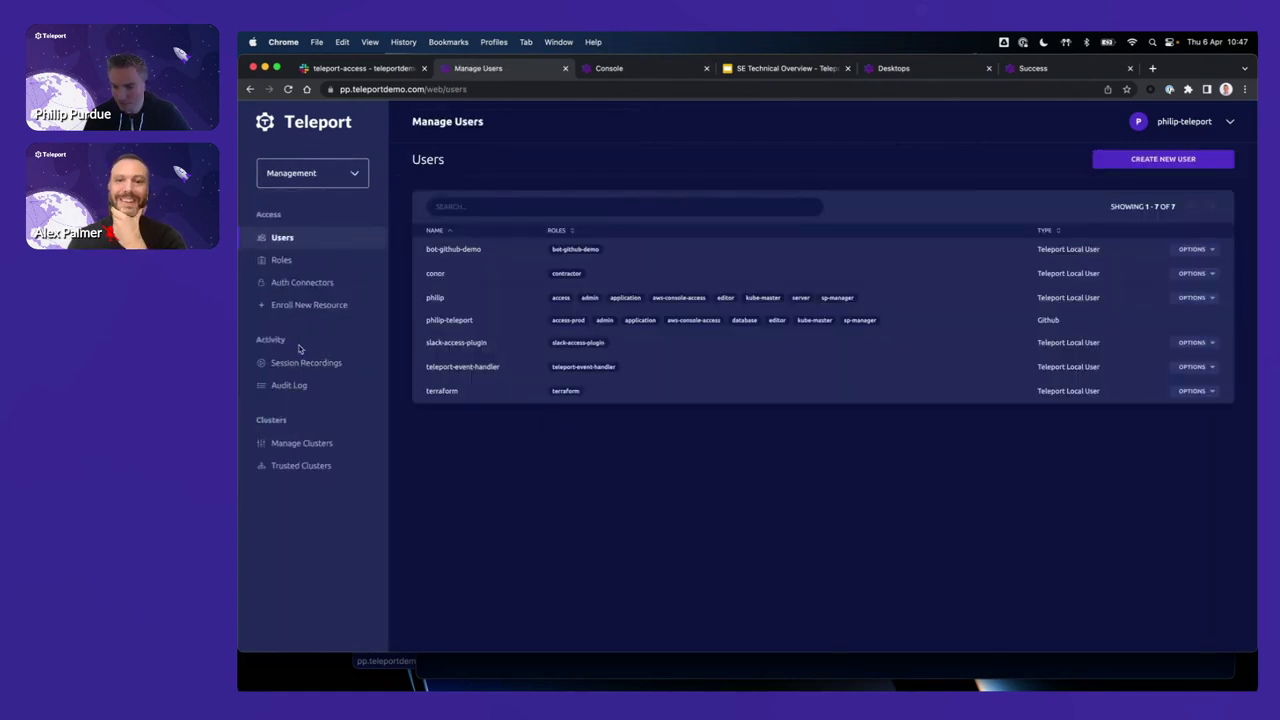
left_click(305, 360)
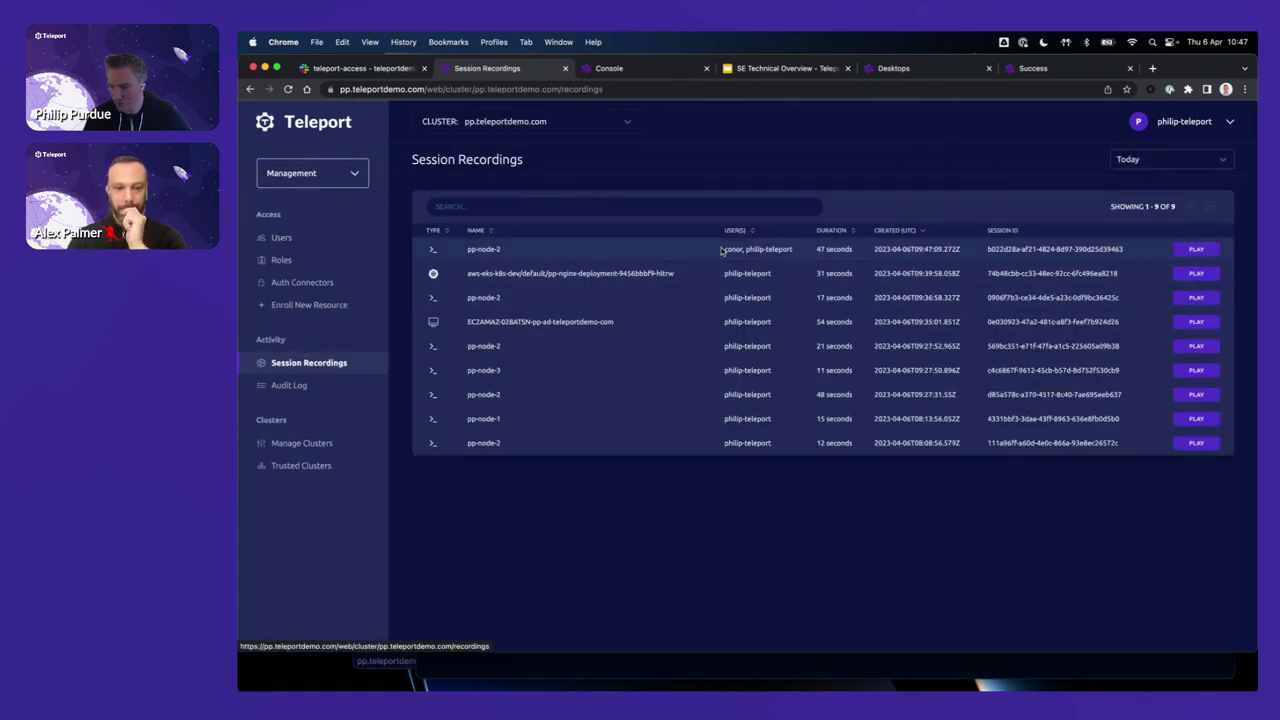
left_click_drag(721, 249, 801, 250)
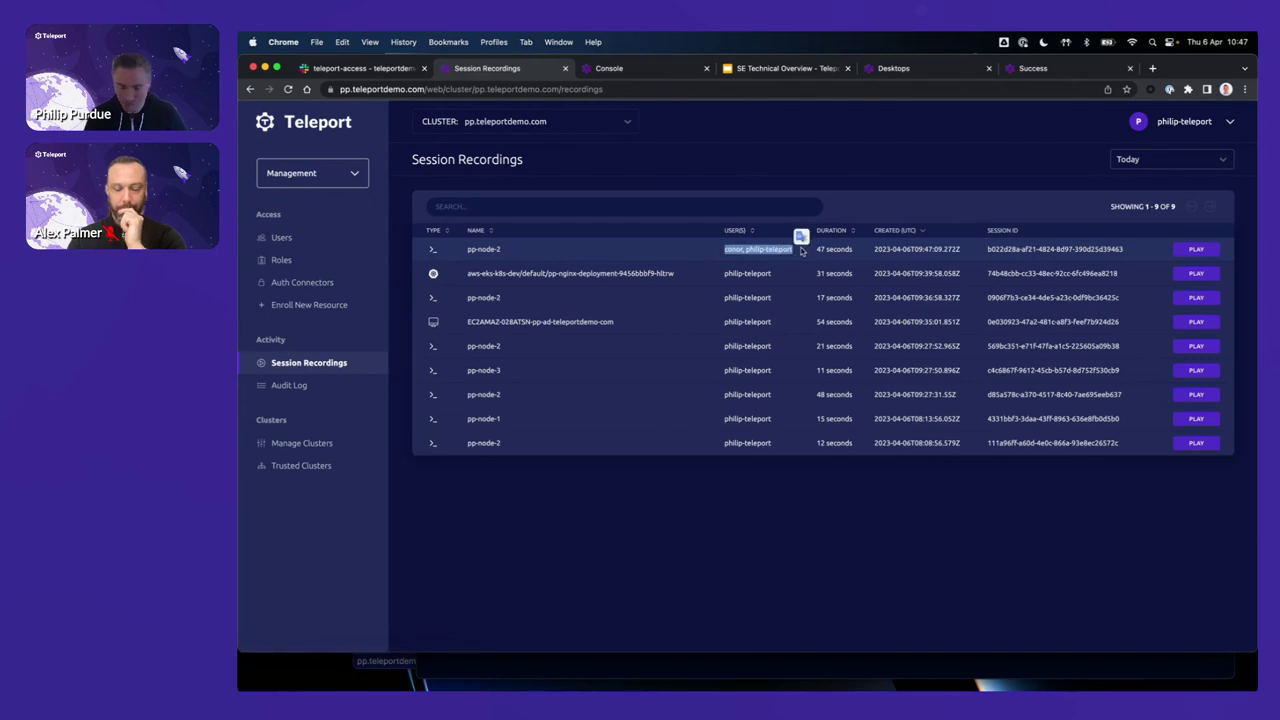